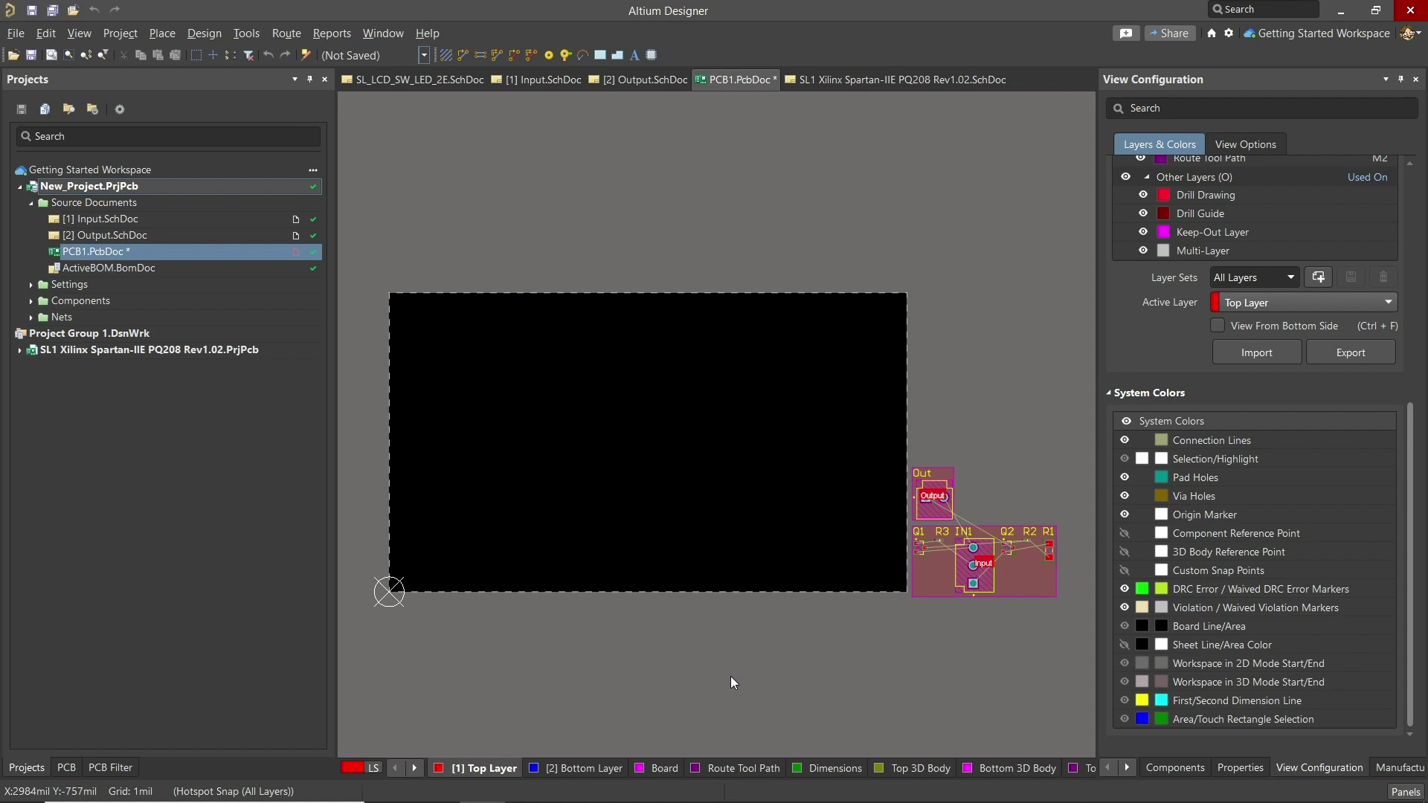
Show board properties in a widened panel and toggle Selection Filter types, ending with All - On
{"action": "left_click", "coordinate": [1239, 769]}
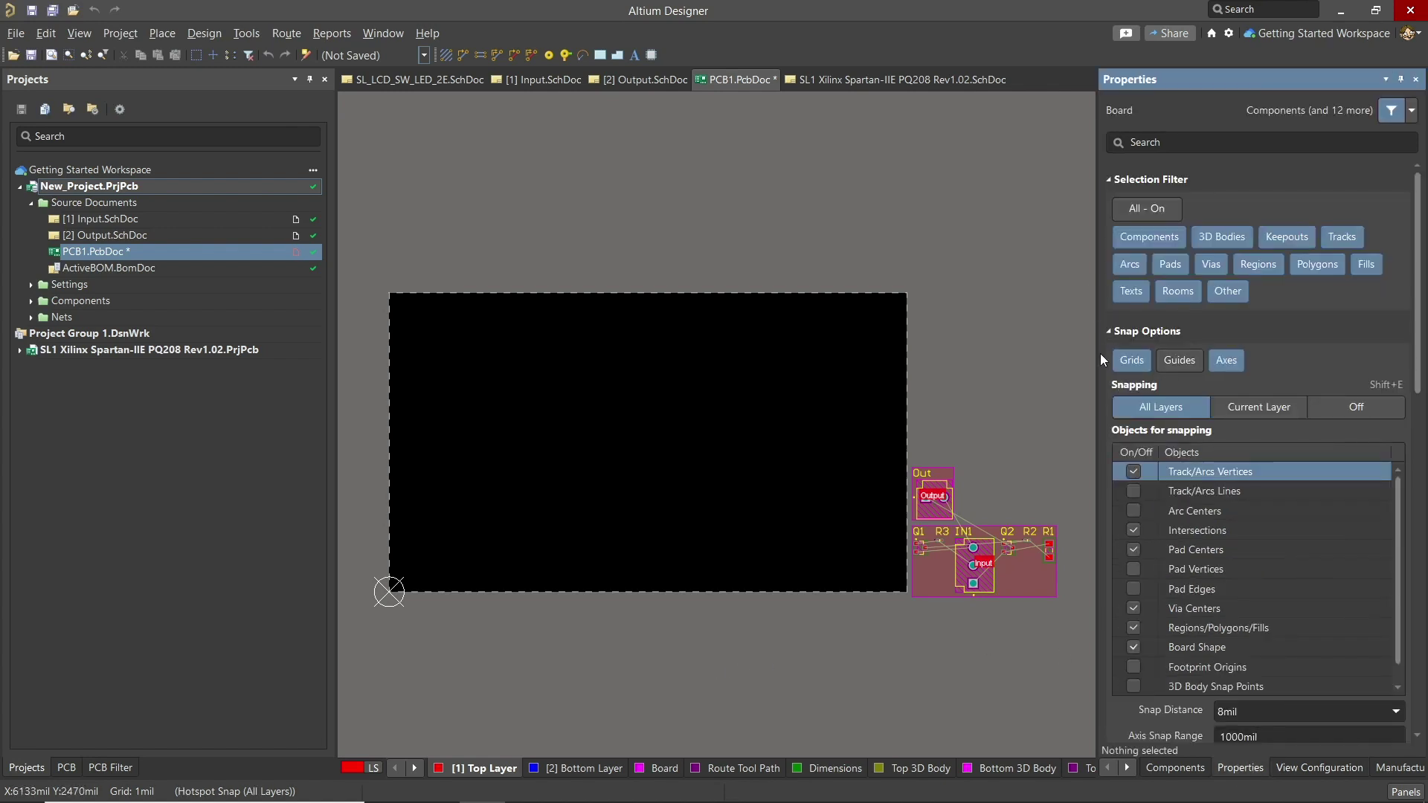
{"action": "mouse_move", "coordinate": [1098, 362]}
{"action": "left_mouse_down"}
{"action": "mouse_move", "coordinate": [1060, 378]}
{"action": "mouse_move", "coordinate": [1096, 390]}
{"action": "left_mouse_up"}
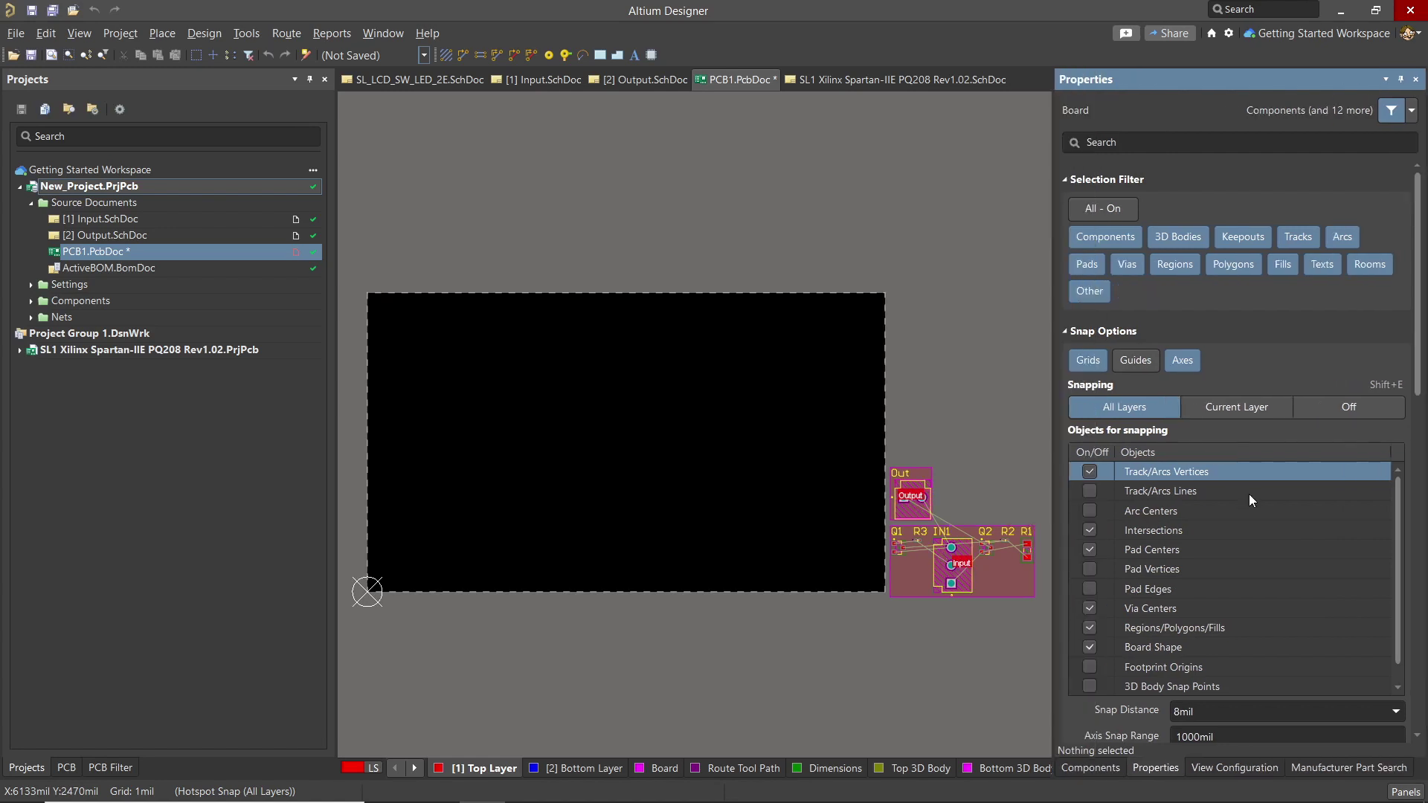
{"action": "left_click", "coordinate": [1104, 205]}
{"action": "left_click", "coordinate": [1298, 236]}
{"action": "left_click", "coordinate": [1127, 266]}
{"action": "left_click", "coordinate": [1346, 238]}
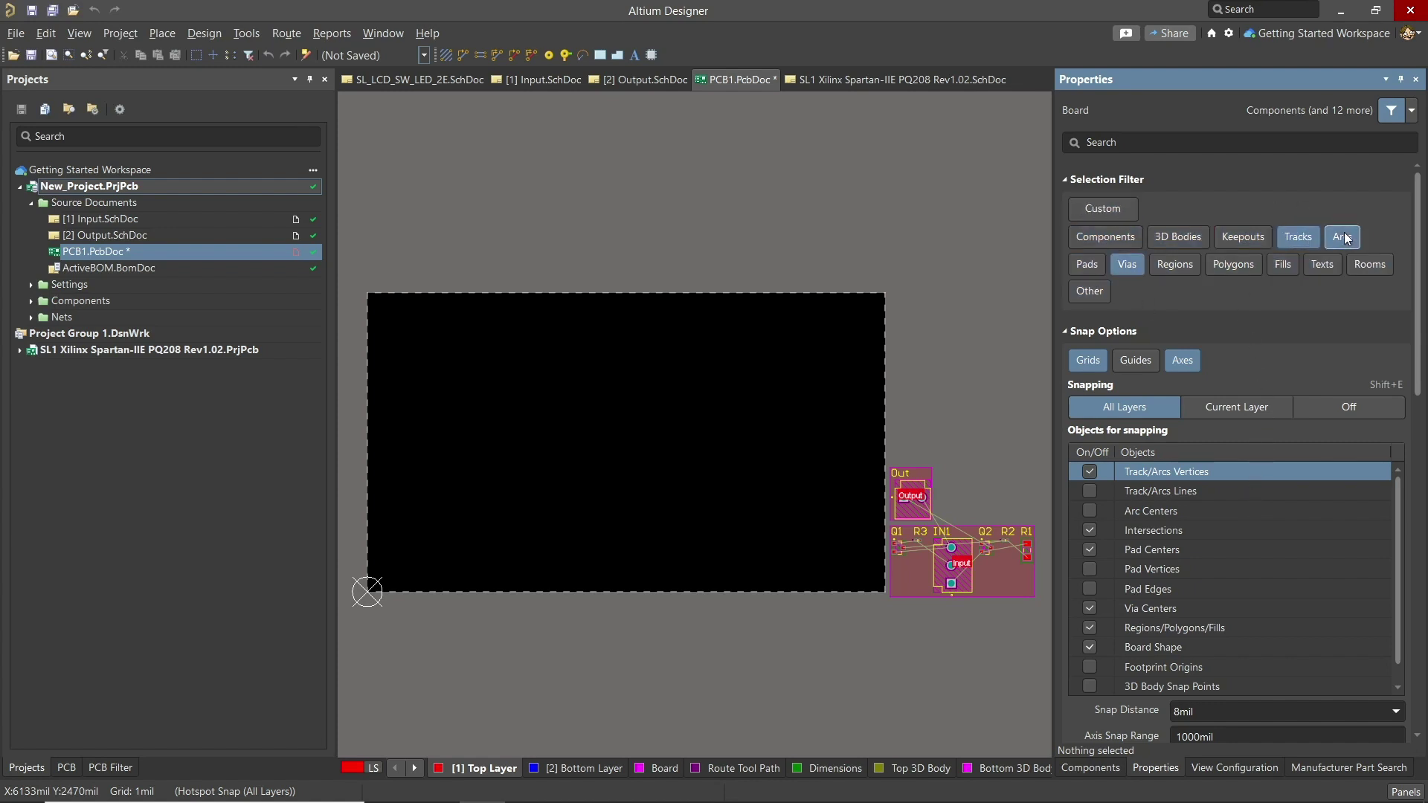
{"action": "left_click", "coordinate": [1137, 211]}
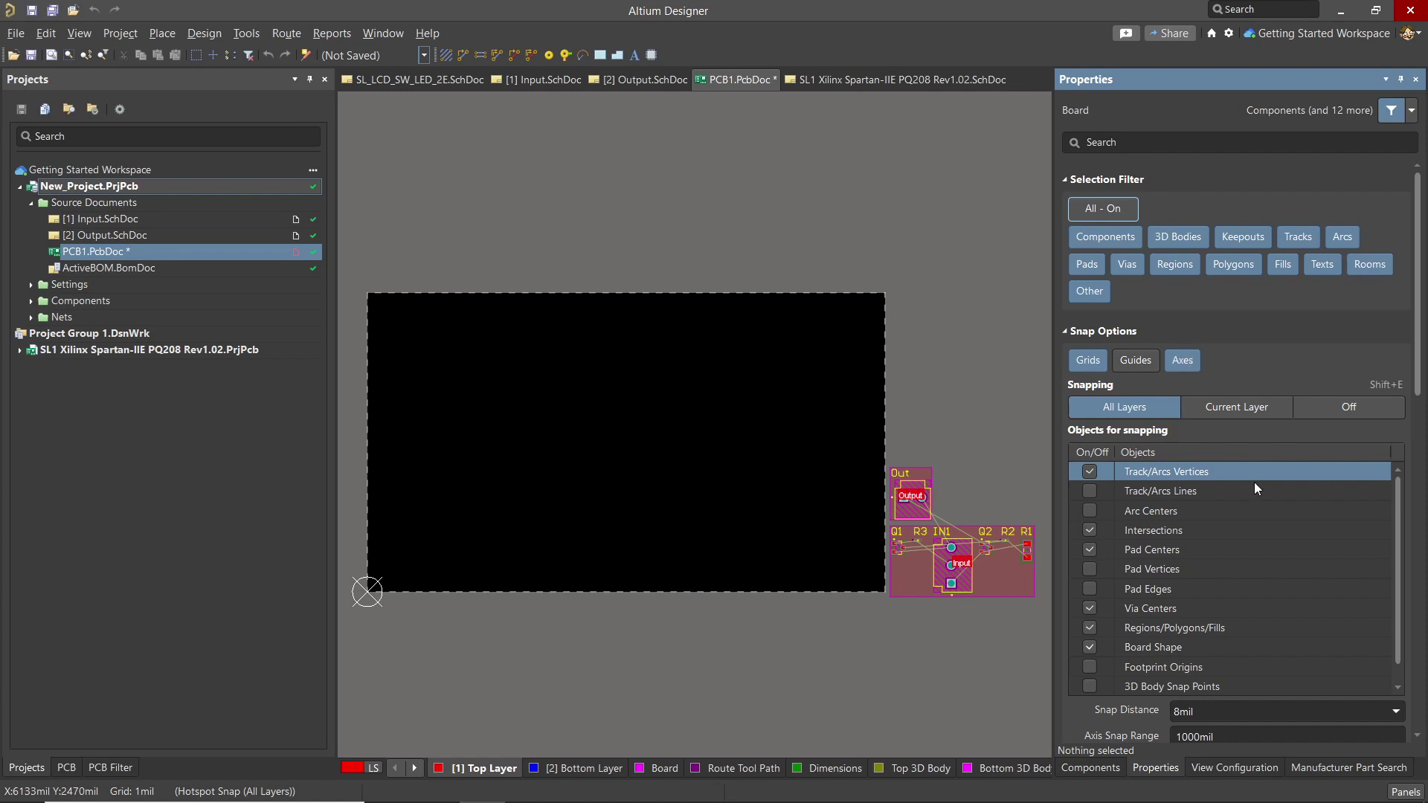
Scroll through the board properties and toggle the units to millimetres with Q
{"action": "scroll", "coordinate": [1240, 376], "scroll_direction": "down", "scroll_amount": 3}
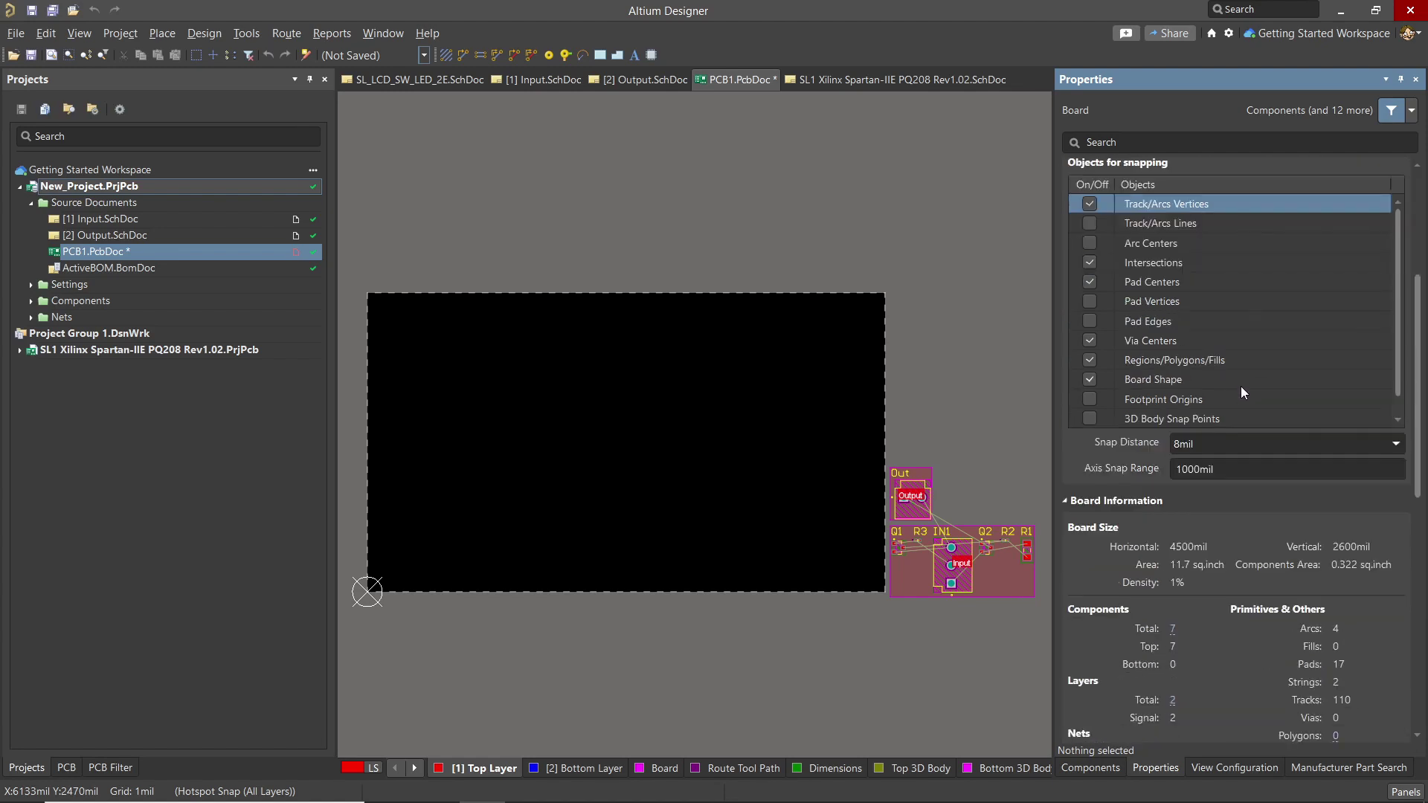
{"action": "scroll", "coordinate": [1240, 387], "scroll_direction": "down", "scroll_amount": 10}
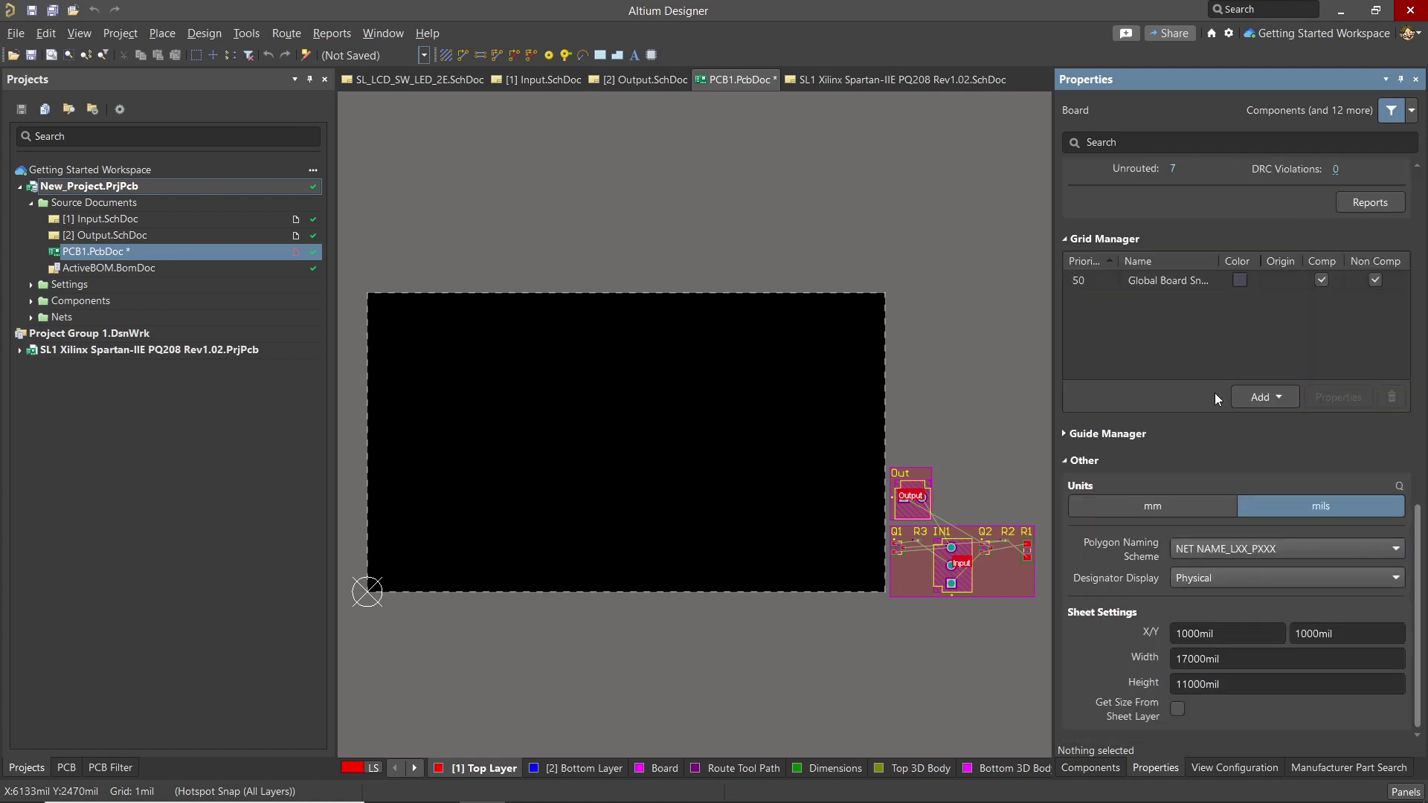
{"action": "scroll", "coordinate": [1248, 494], "scroll_direction": "up", "scroll_amount": 10}
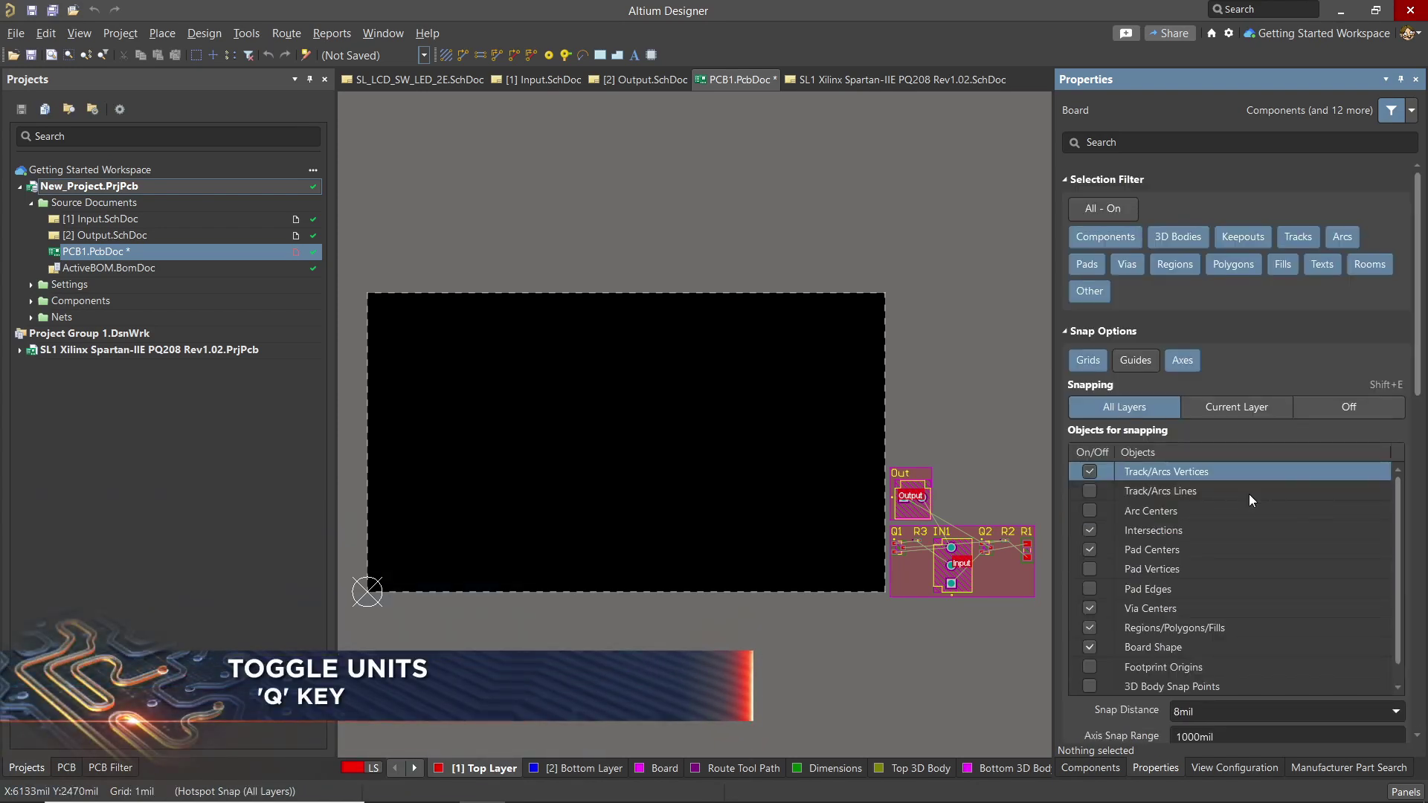
{"action": "key", "text": "q"}
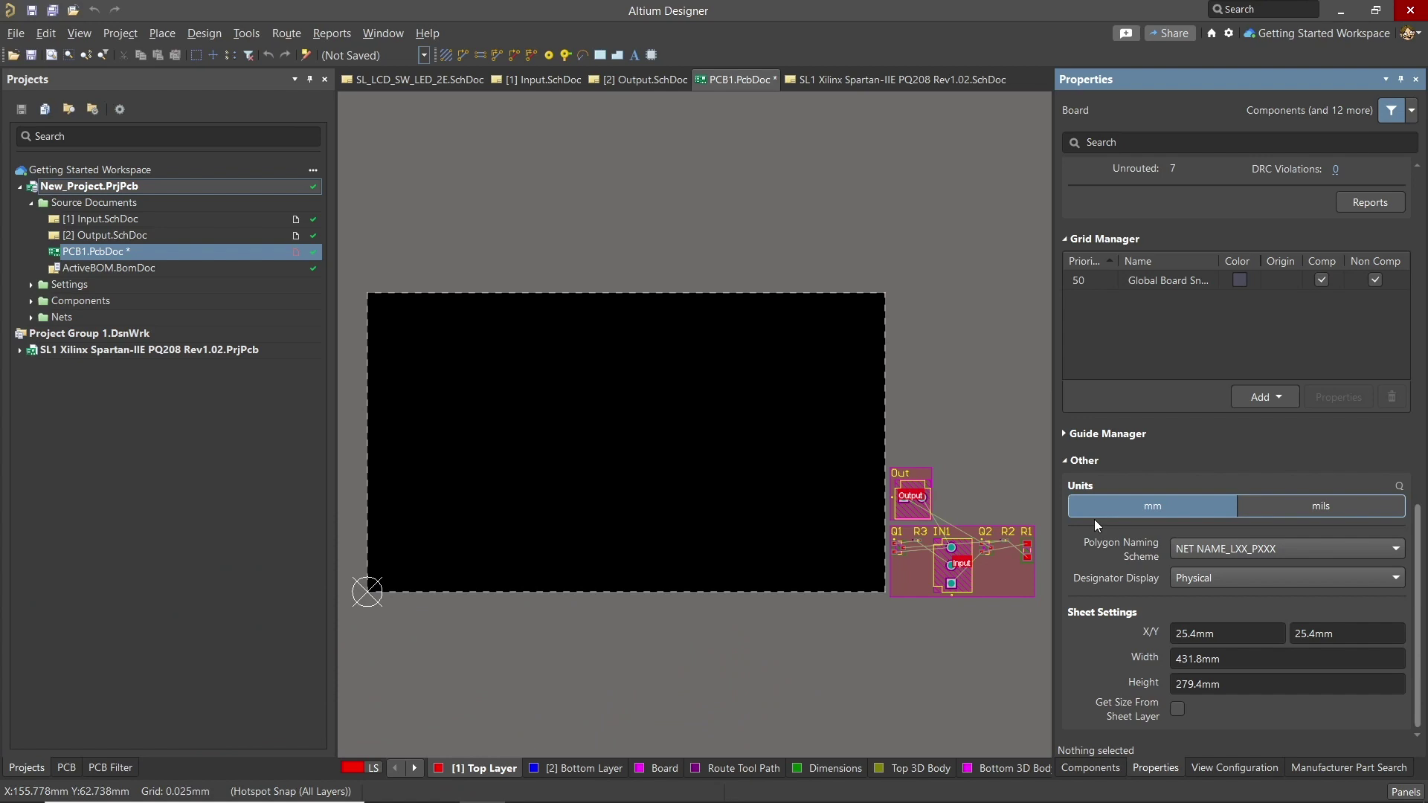
Collapse and re-expand the Grid Manager, then bring up the Global Board Snap Grid settings
{"action": "scroll", "coordinate": [1223, 414], "scroll_direction": "up", "scroll_amount": 3}
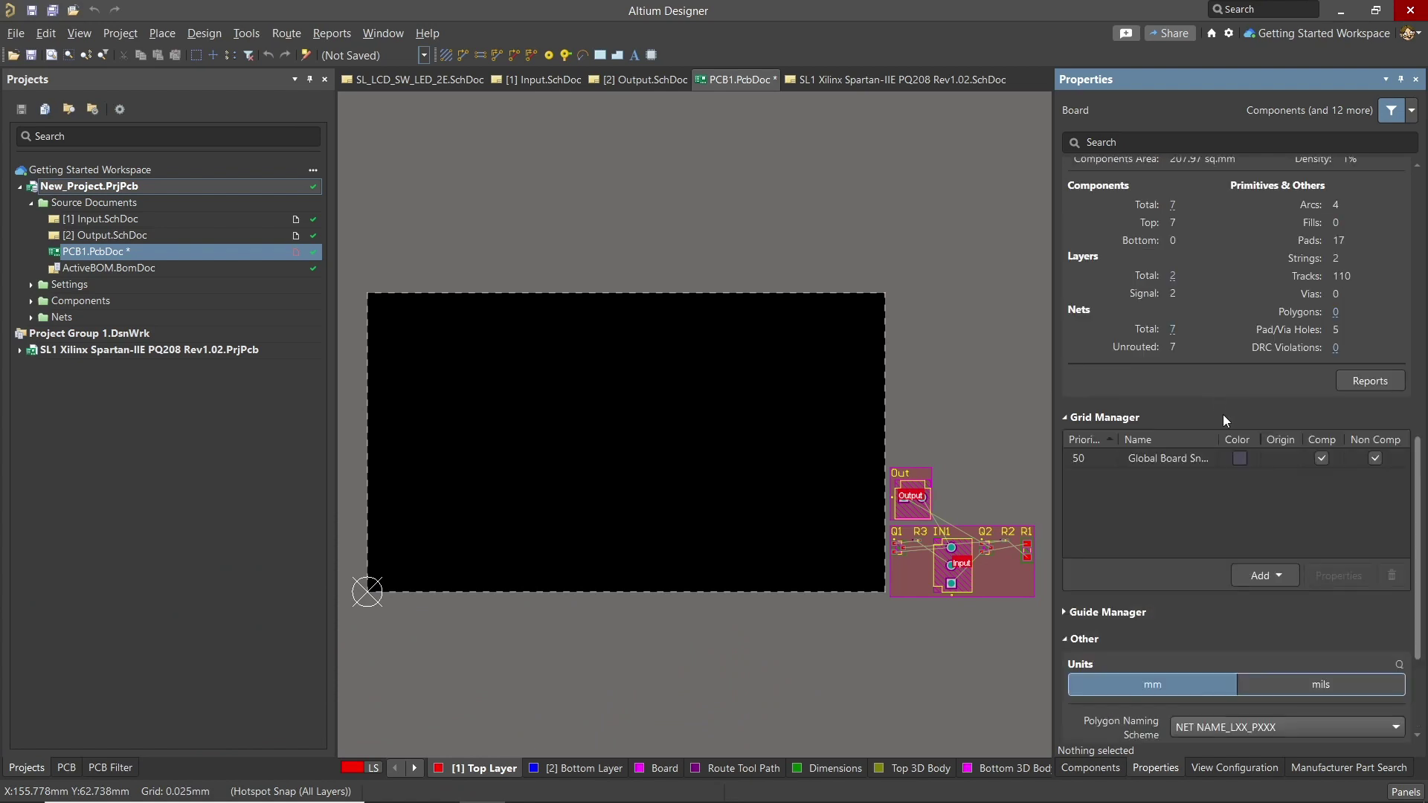
{"action": "left_click", "coordinate": [1067, 417]}
{"action": "left_click", "coordinate": [1067, 417]}
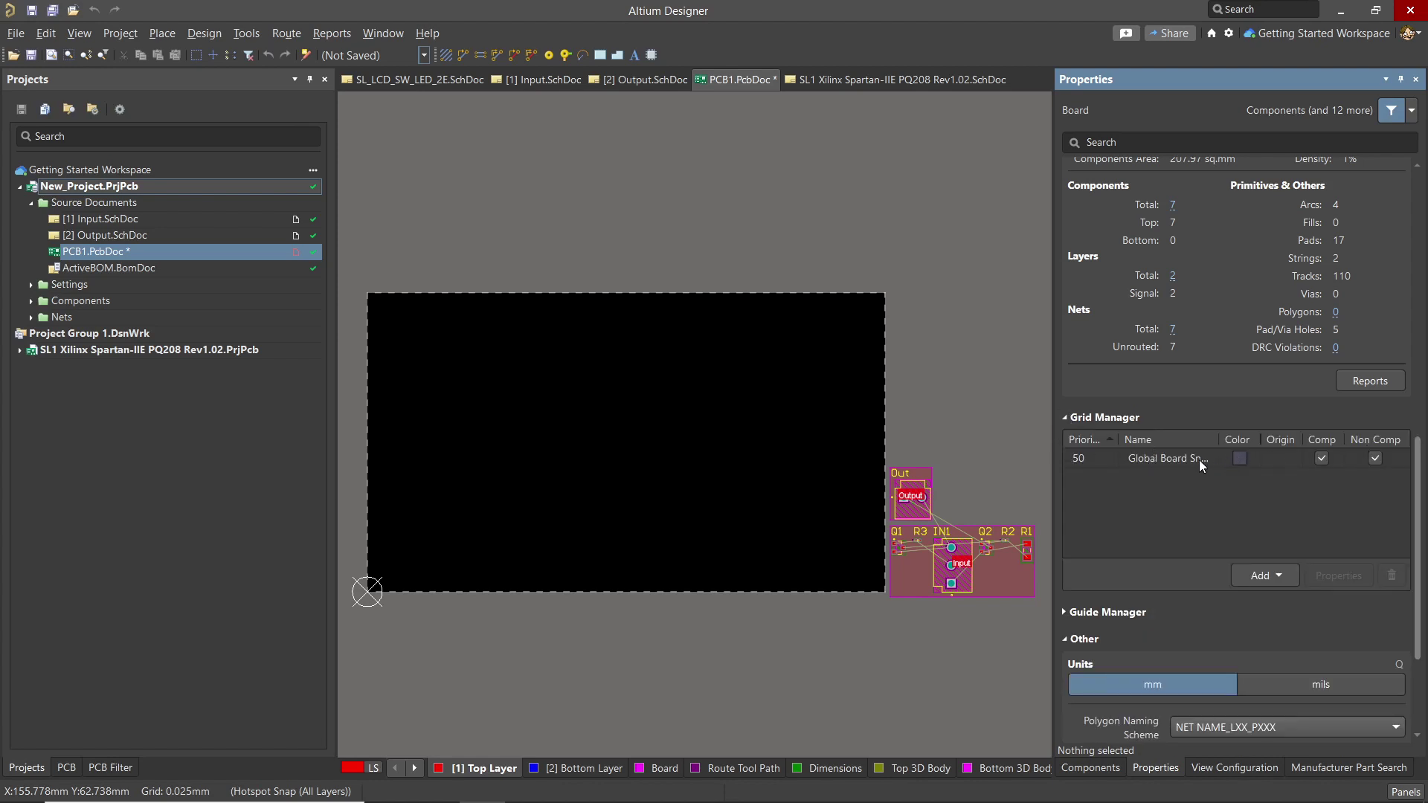
{"action": "double_click", "coordinate": [1155, 456]}
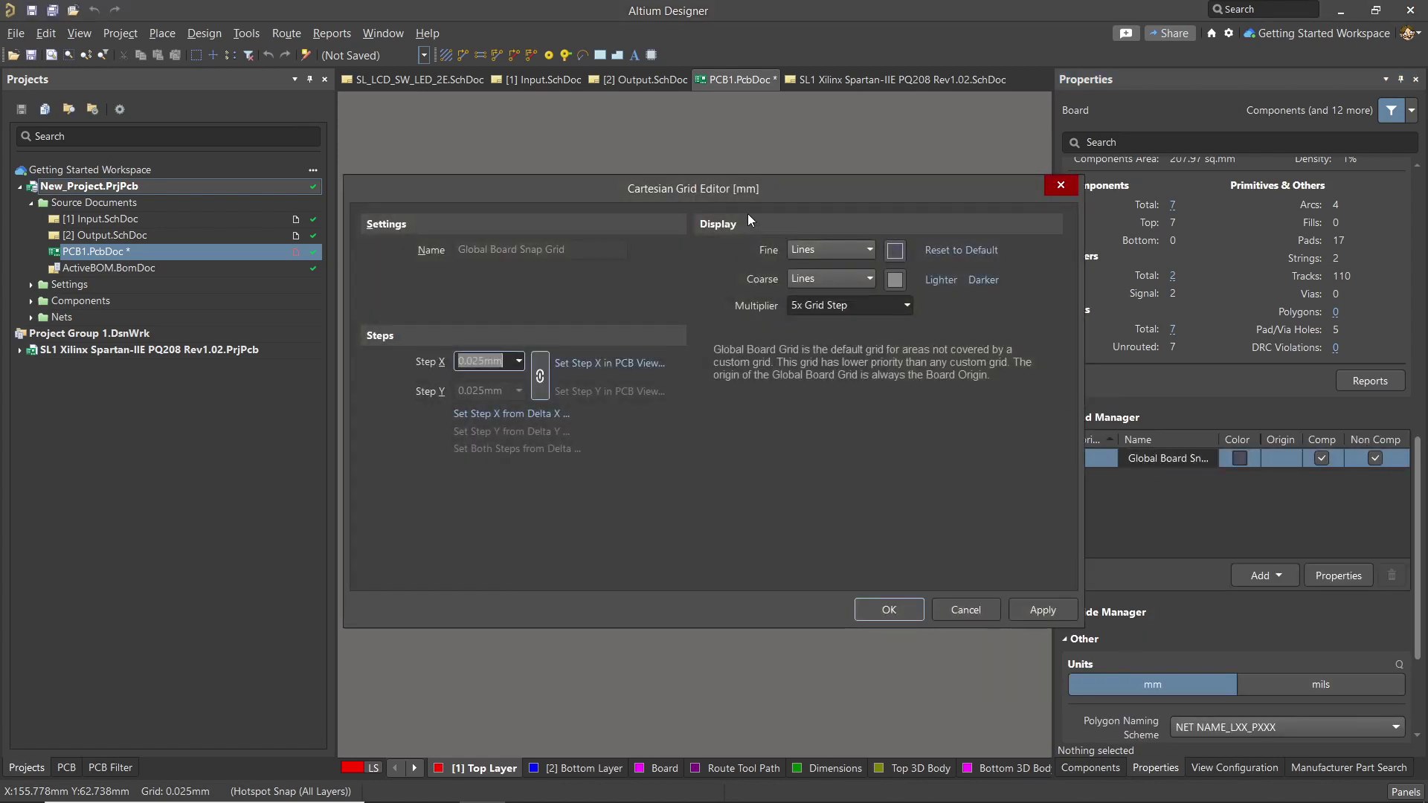
{"action": "left_click_drag", "start_coordinate": [812, 187], "coordinate": [1035, 171]}
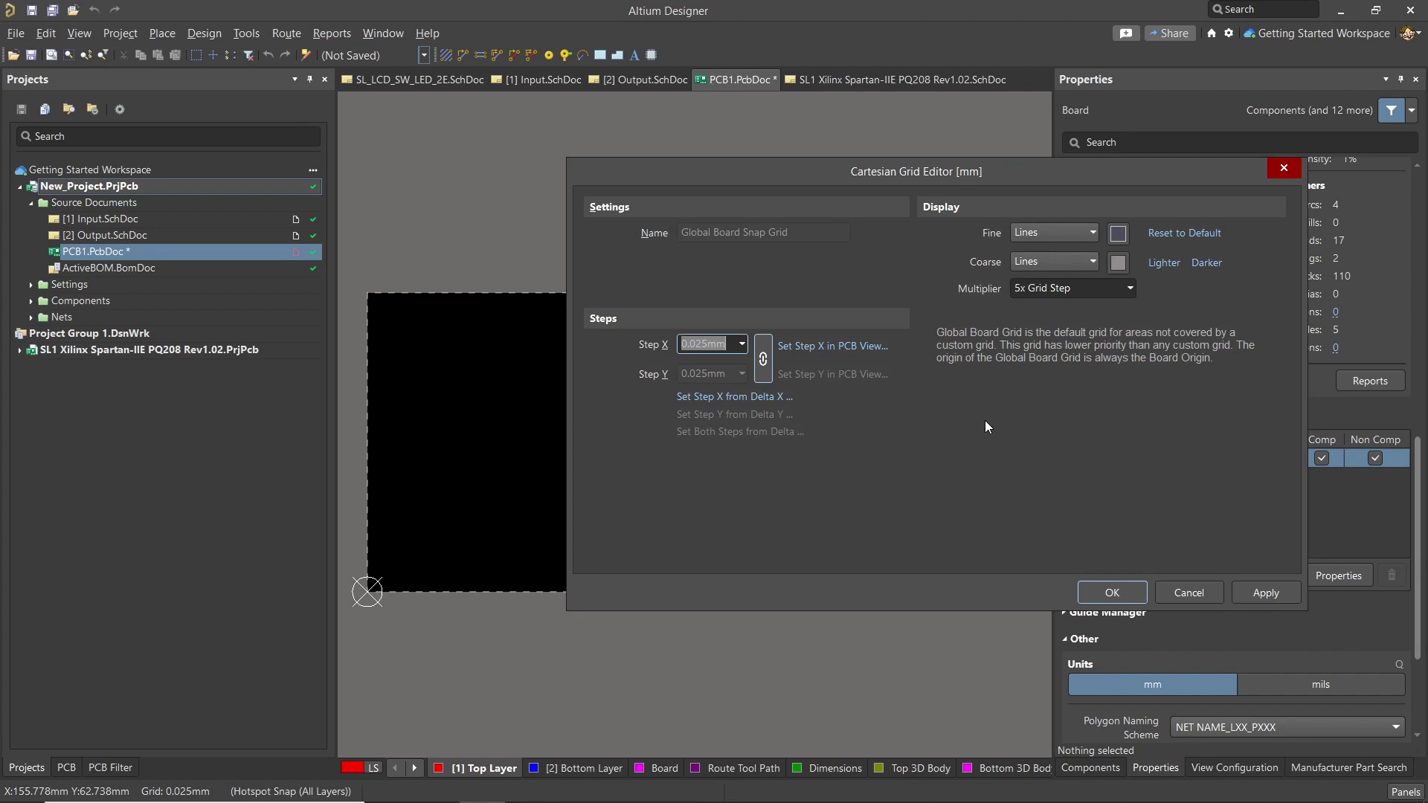
{"action": "left_click", "coordinate": [764, 358]}
{"action": "left_click", "coordinate": [719, 373]}
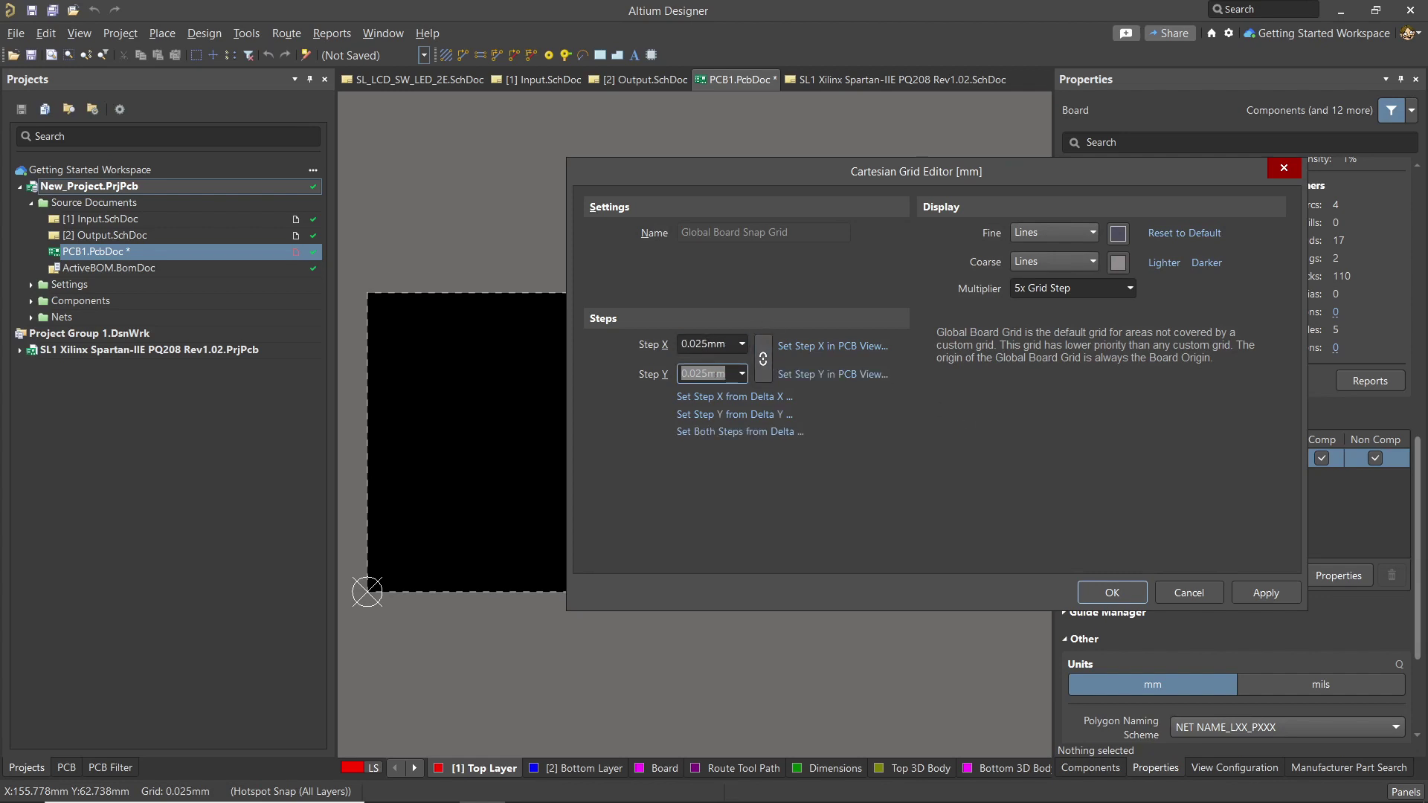
{"action": "type", "text": "5"}
{"action": "key", "text": "shift+Tab"}
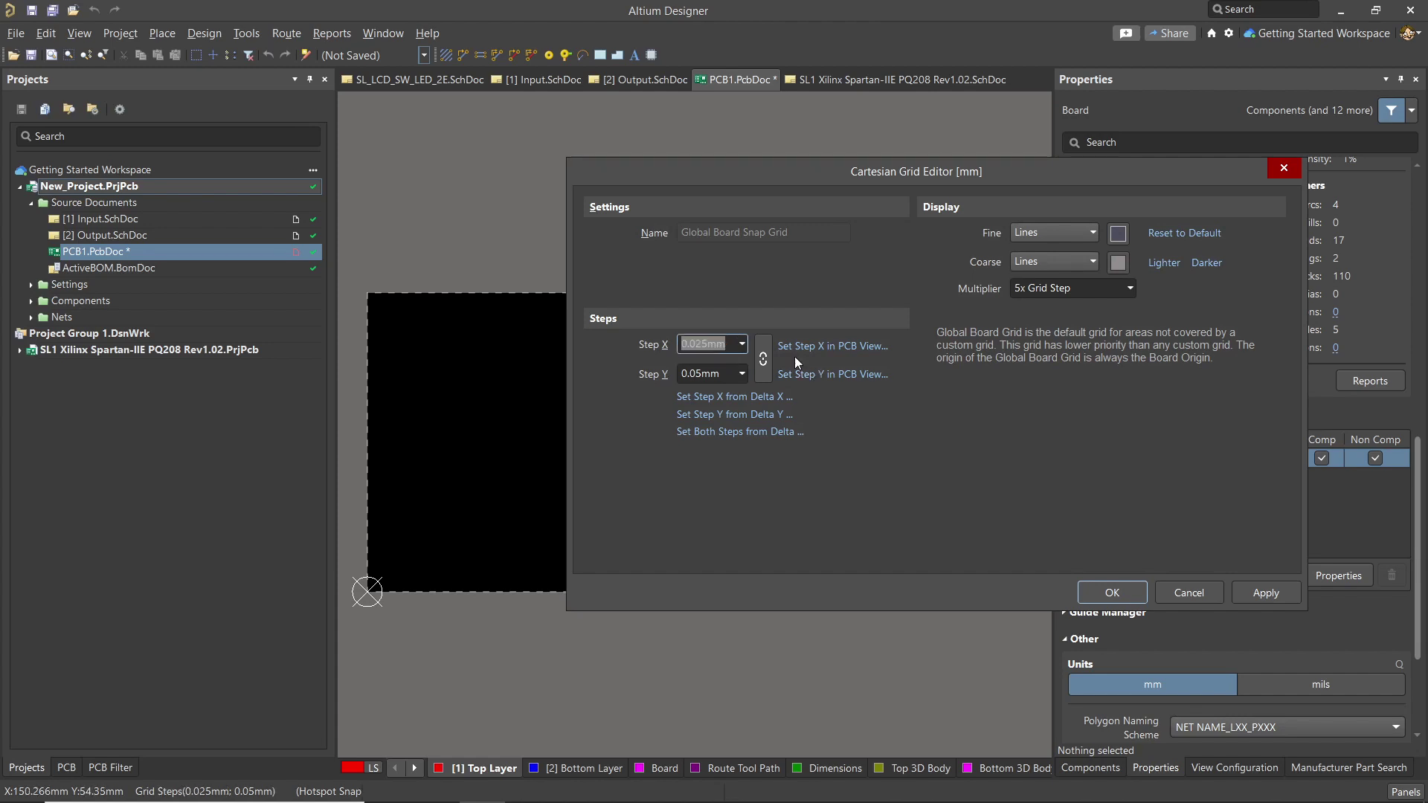
{"action": "left_click", "coordinate": [769, 363]}
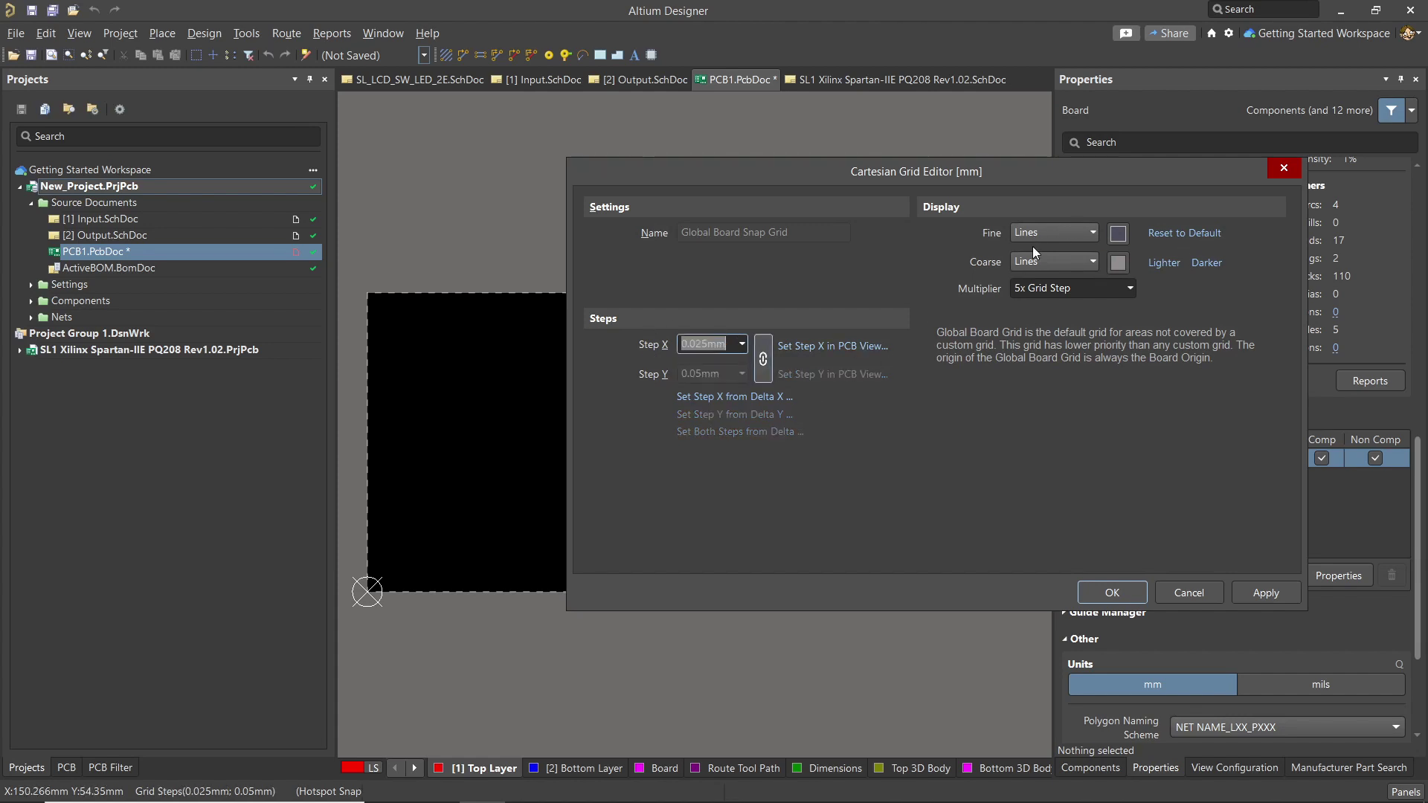
{"action": "left_click", "coordinate": [1116, 593]}
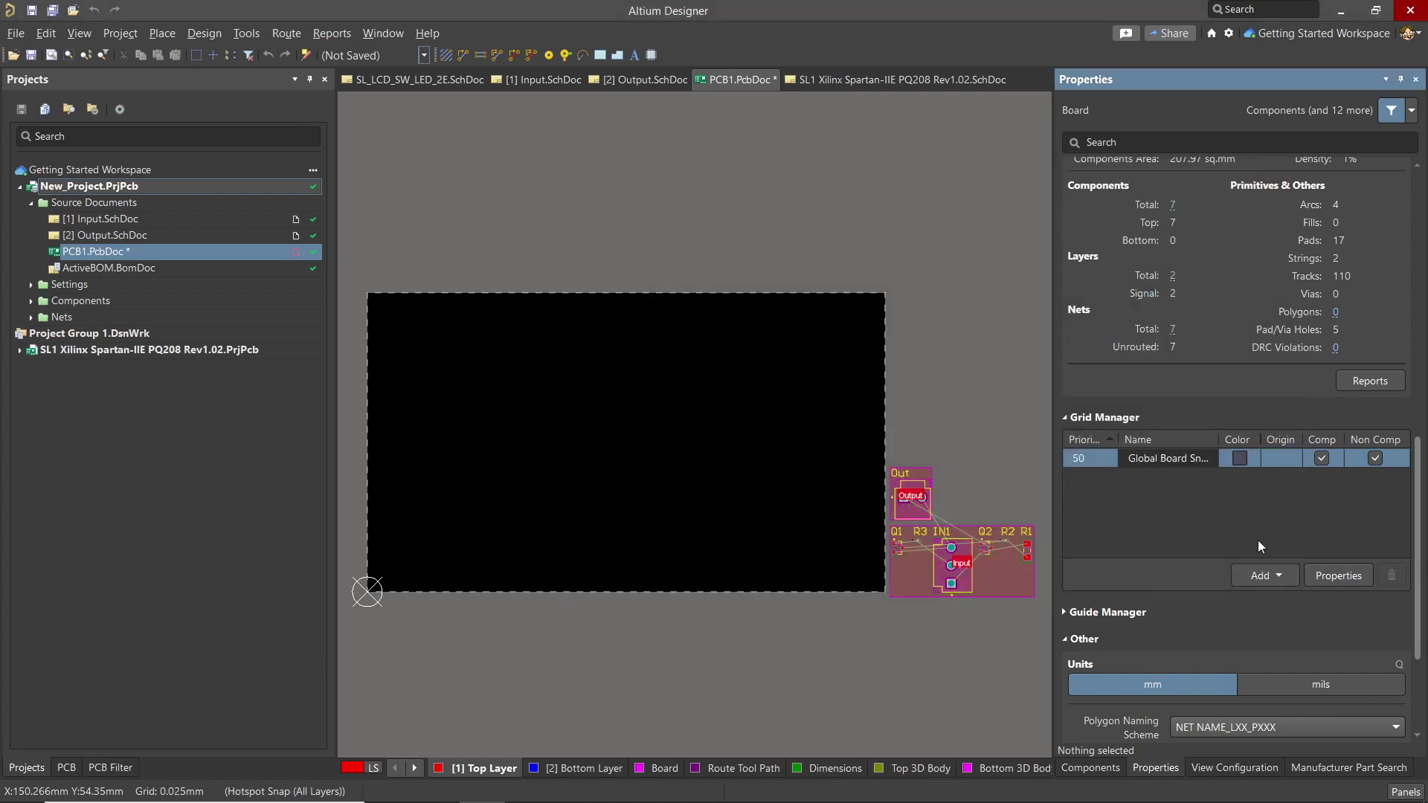
{"action": "left_click", "coordinate": [1268, 575]}
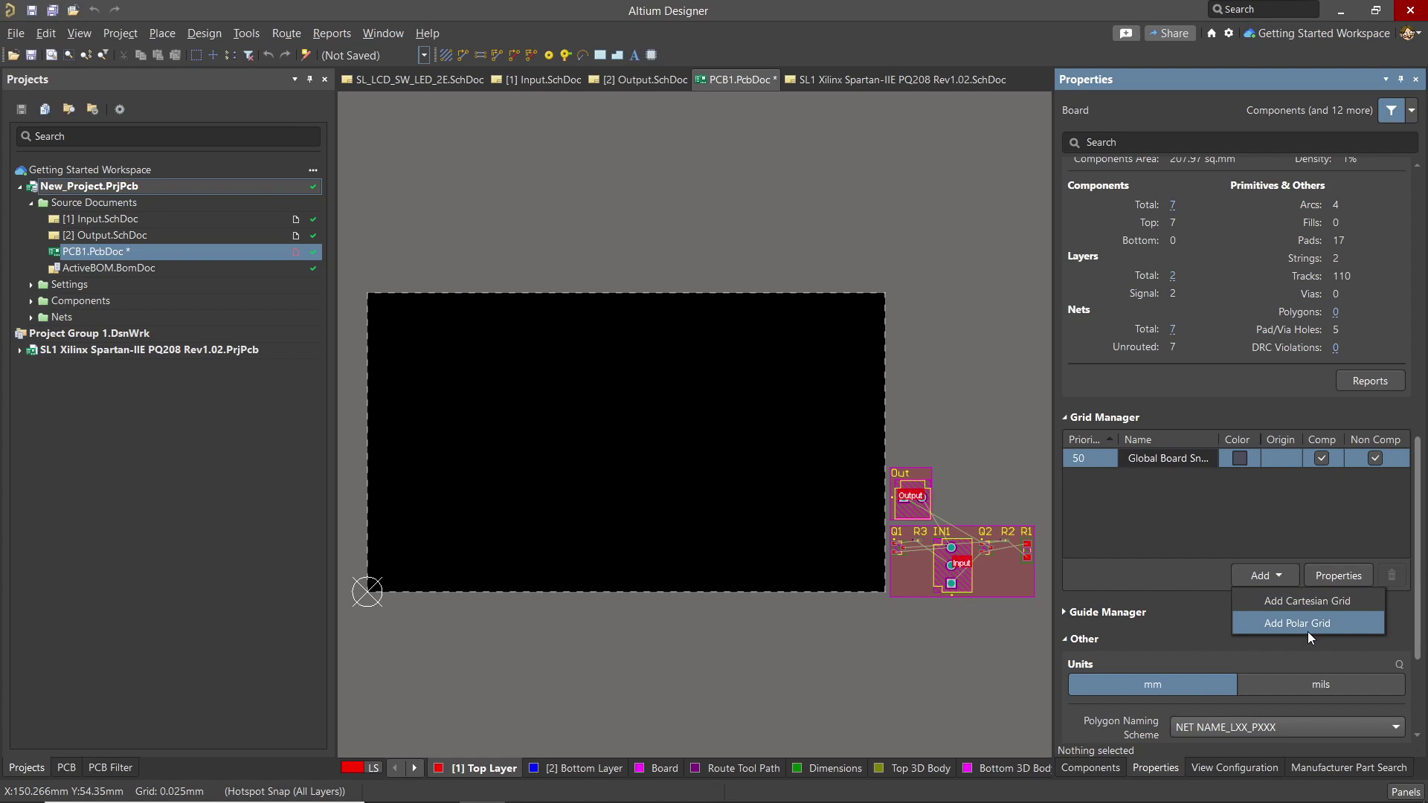
{"action": "left_click", "coordinate": [1230, 534]}
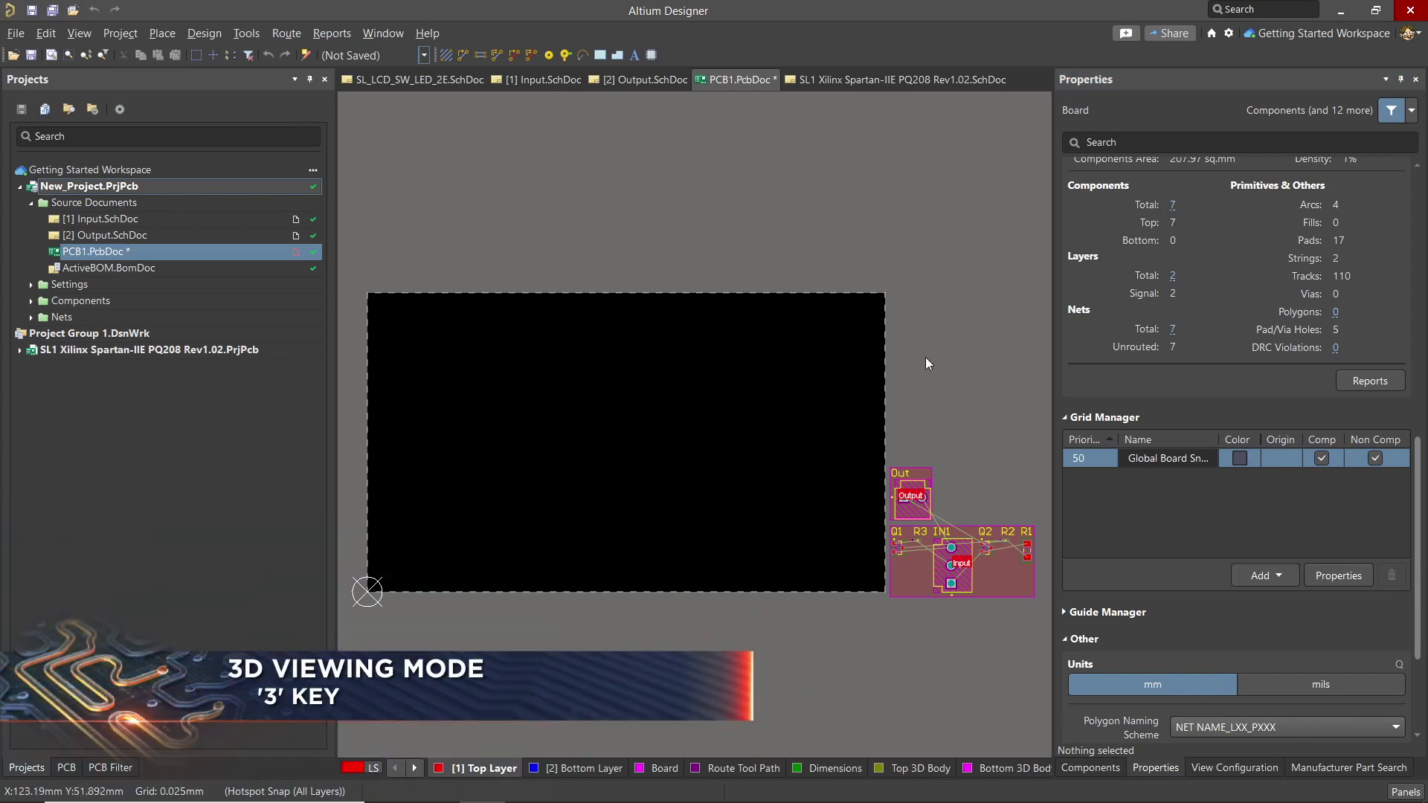
{"action": "key", "text": "3"}
{"action": "key", "text": "2"}
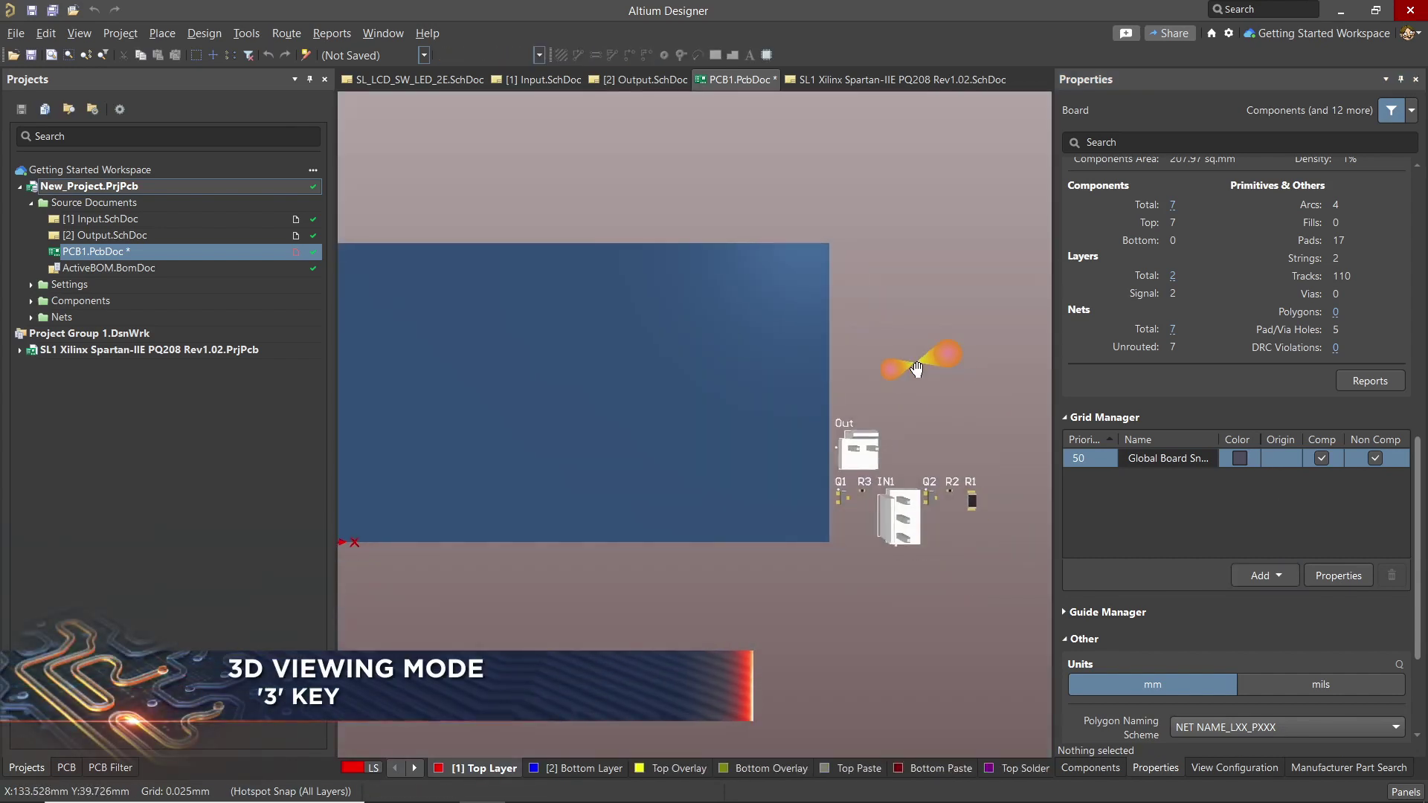
{"action": "key", "text": "3"}
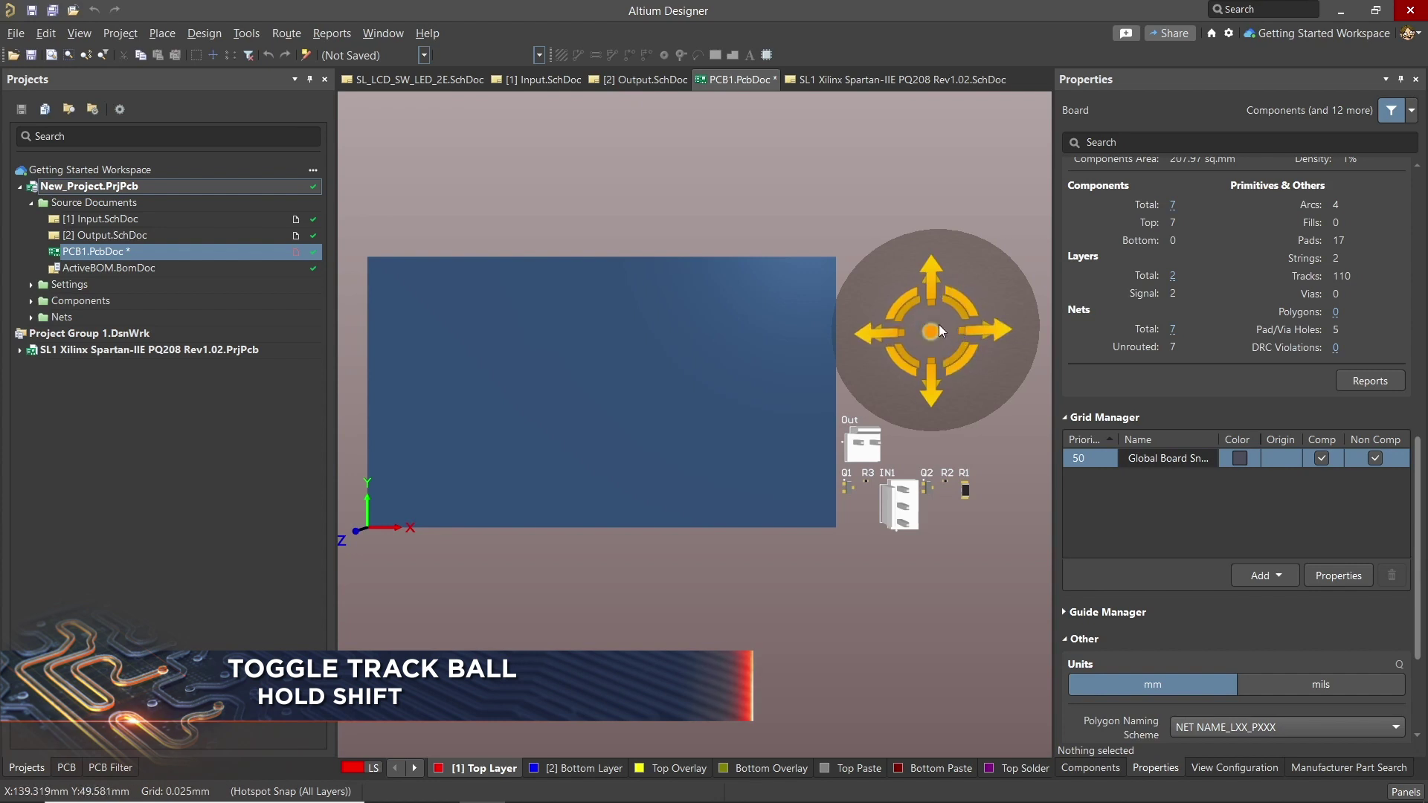
{"action": "right_click_drag", "start_coordinate": [944, 325], "coordinate": [910, 329], "text": "shift"}
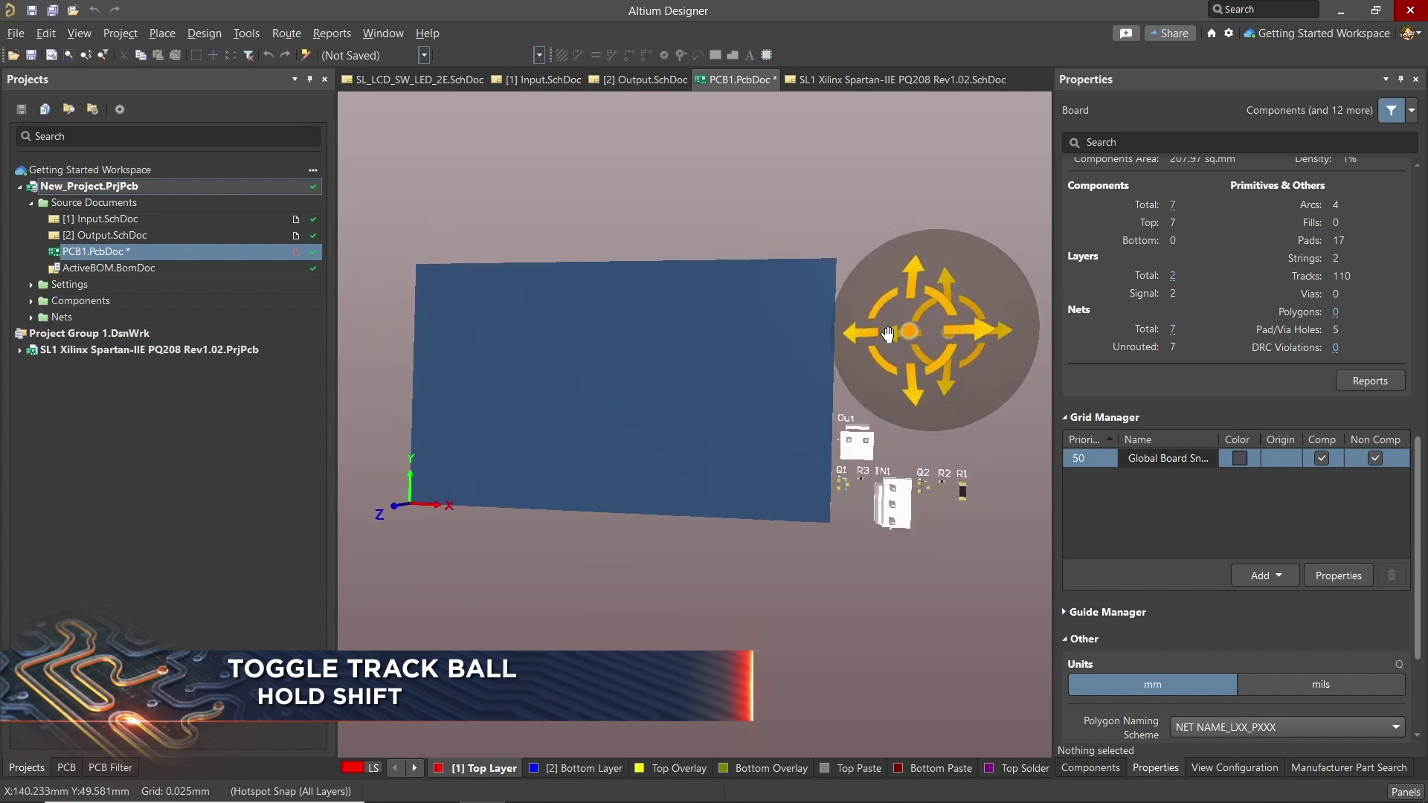
{"action": "key", "text": "2"}
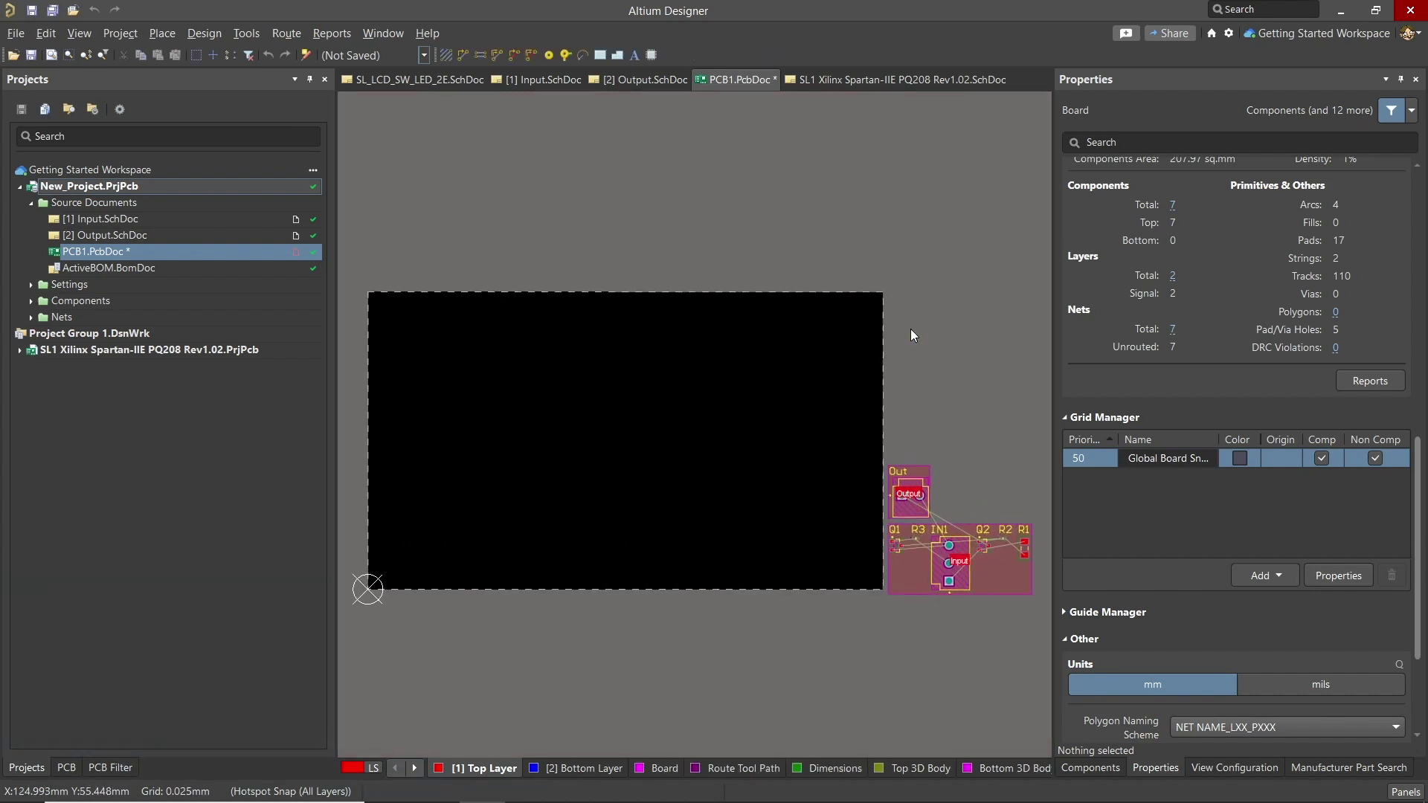
{"action": "left_click", "coordinate": [205, 34]}
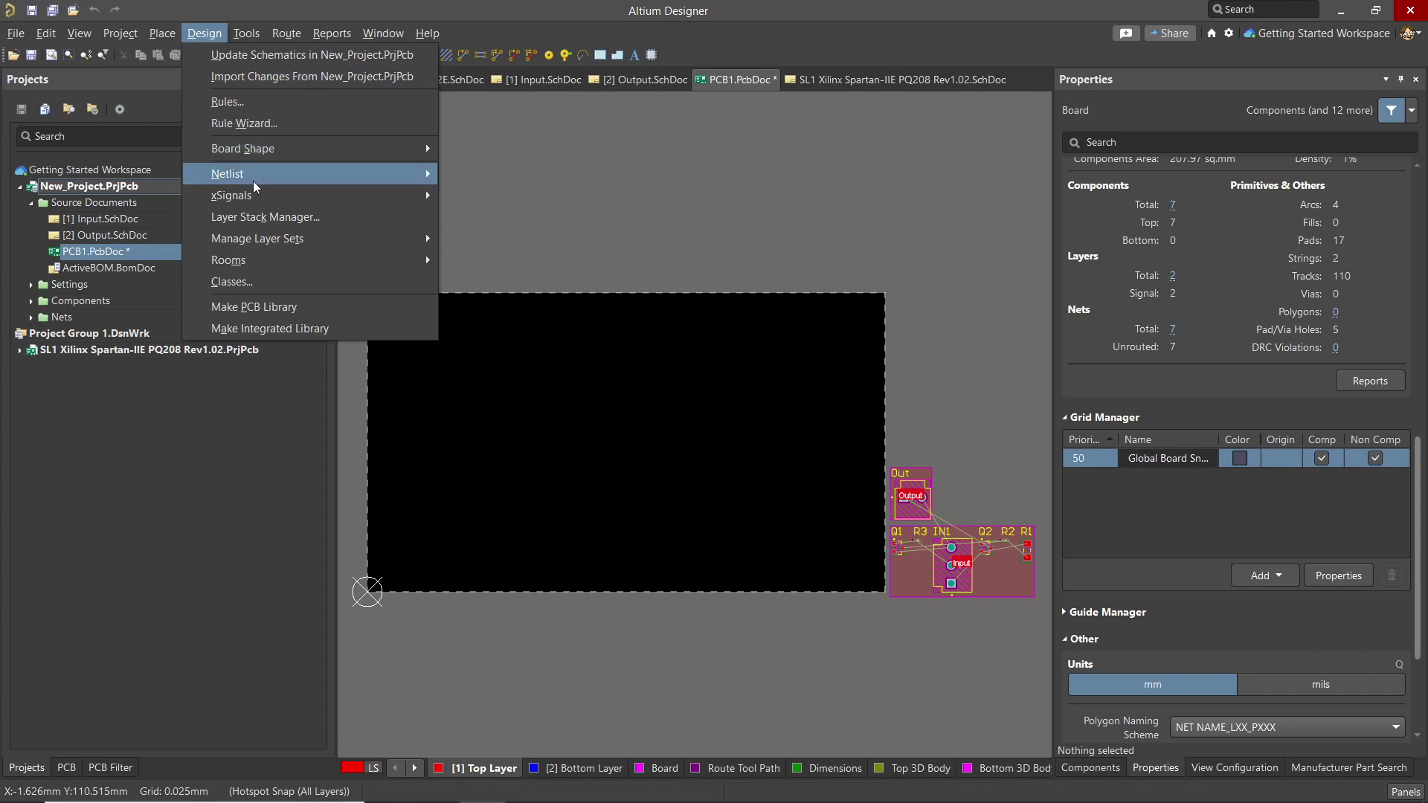
In the Layer Stack Manager, toggle Stack Symmetry and choose Top Layer as the layer-add reference
{"action": "left_click", "coordinate": [259, 218]}
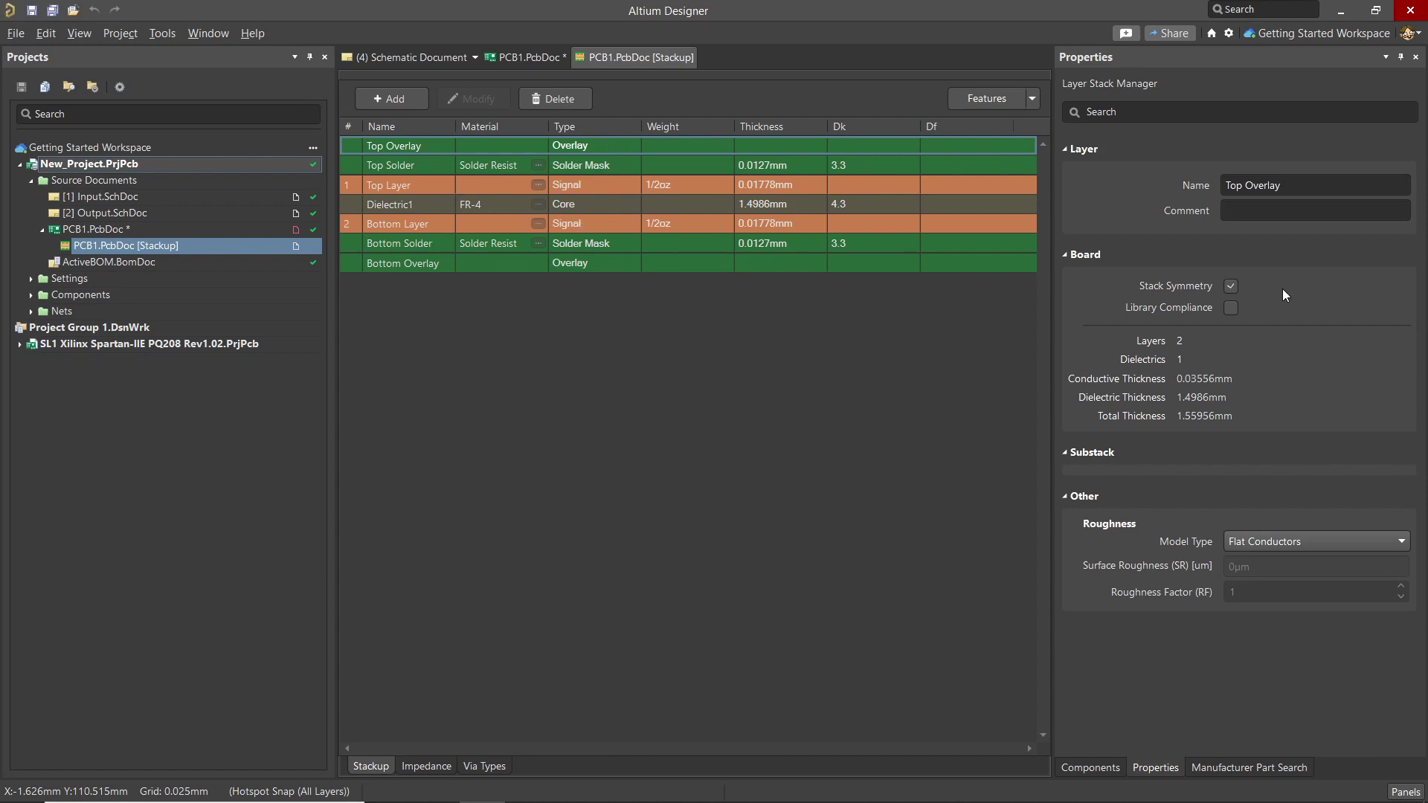
{"action": "left_click", "coordinate": [1231, 290]}
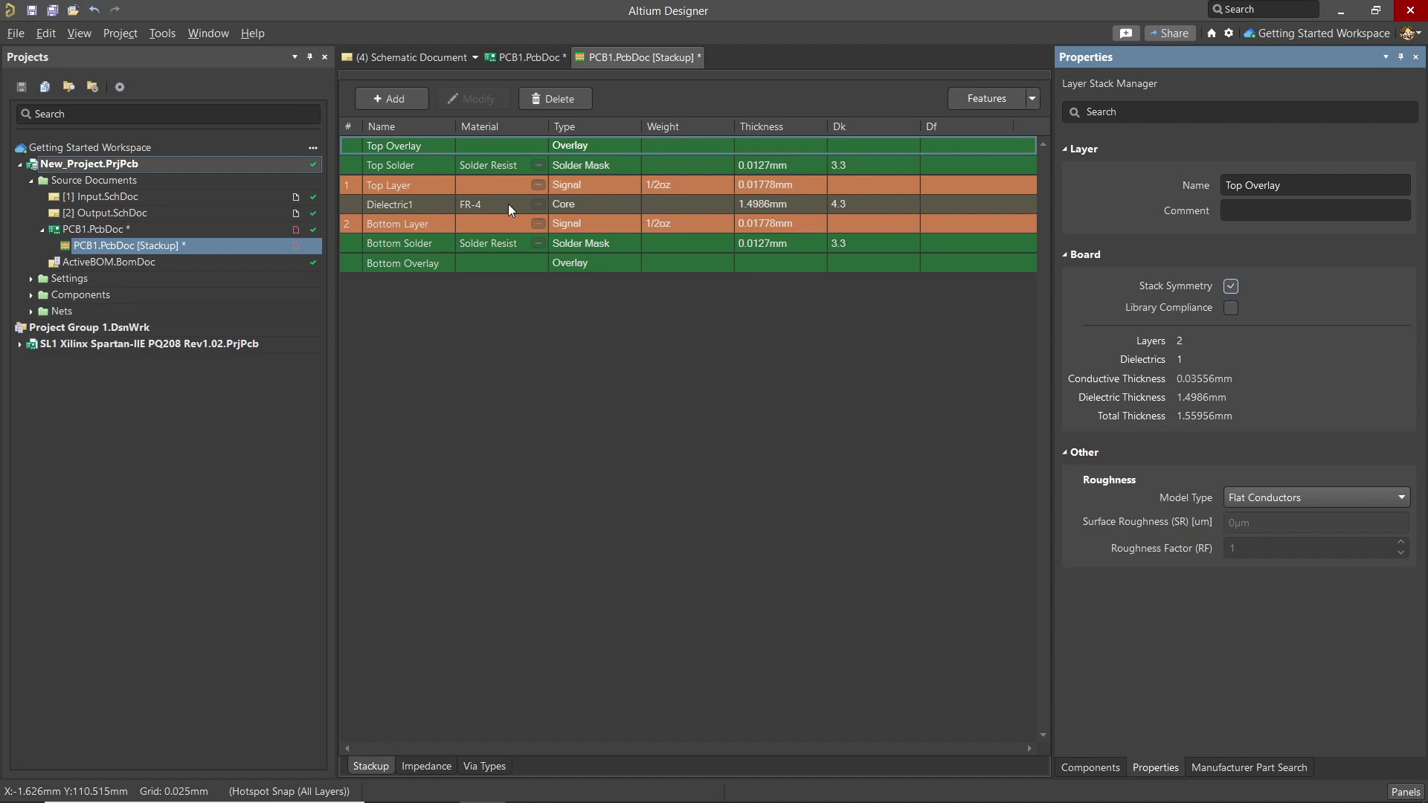
{"action": "left_click", "coordinate": [392, 195]}
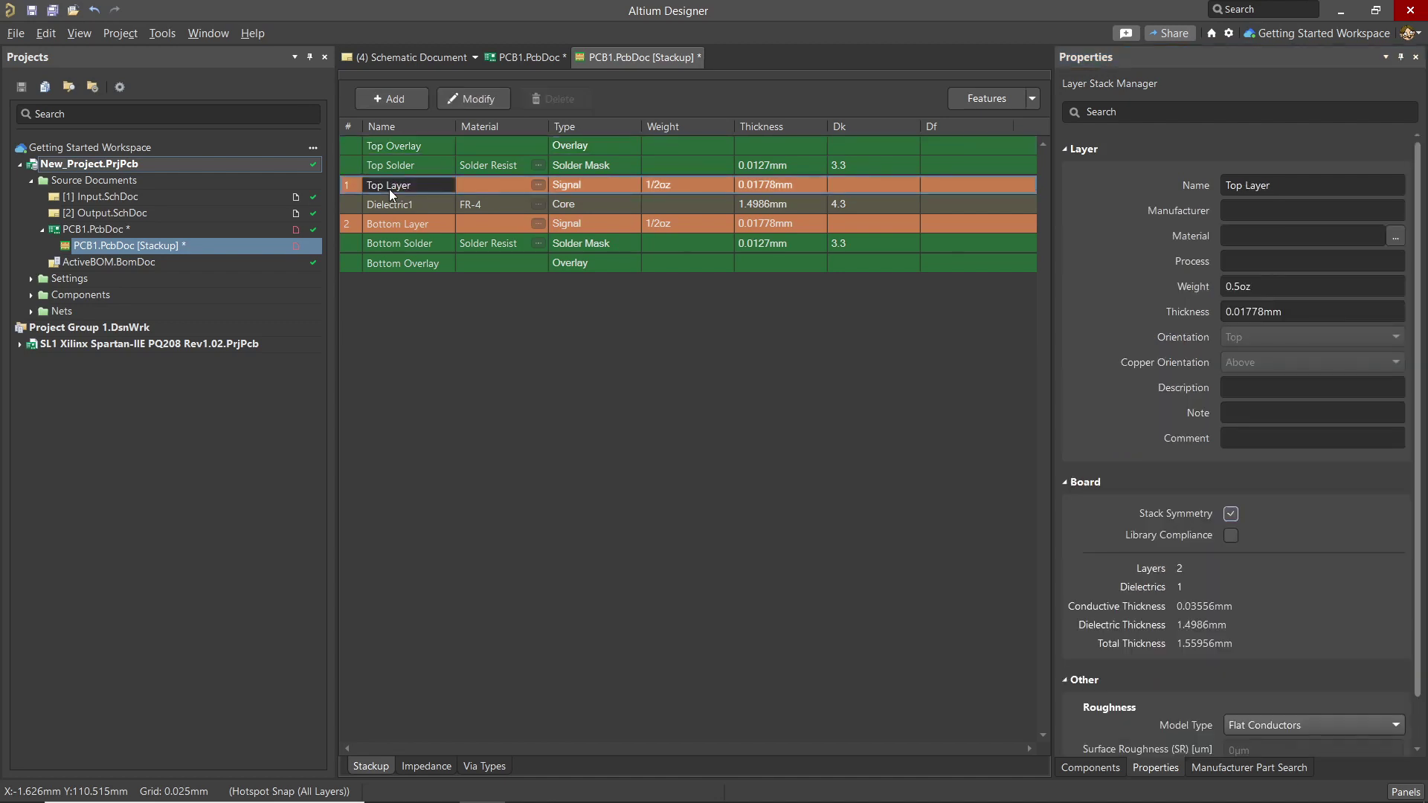
{"action": "left_click", "coordinate": [384, 104]}
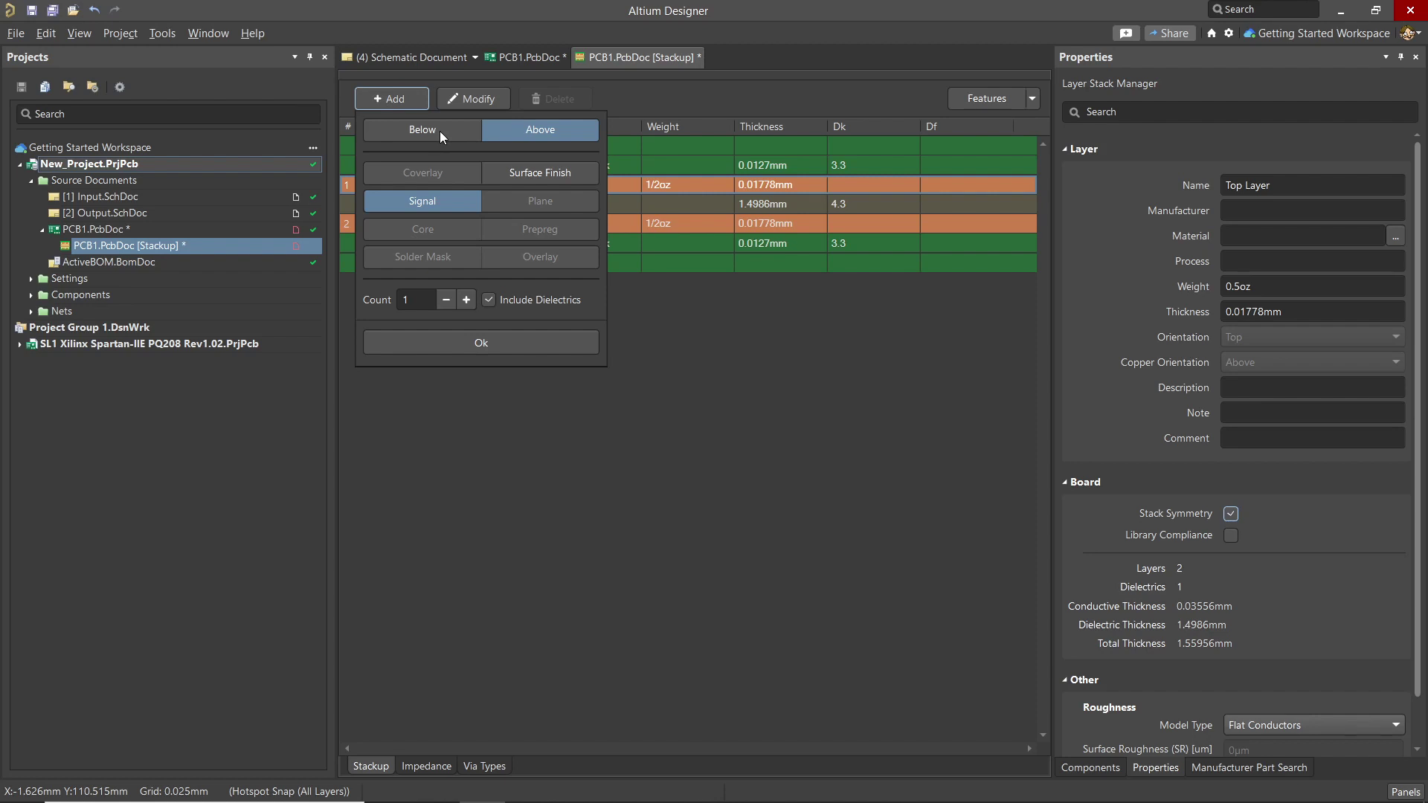
Add two inner signal layers below the Top Layer, leaving the copper material unchanged
{"action": "left_click", "coordinate": [417, 134]}
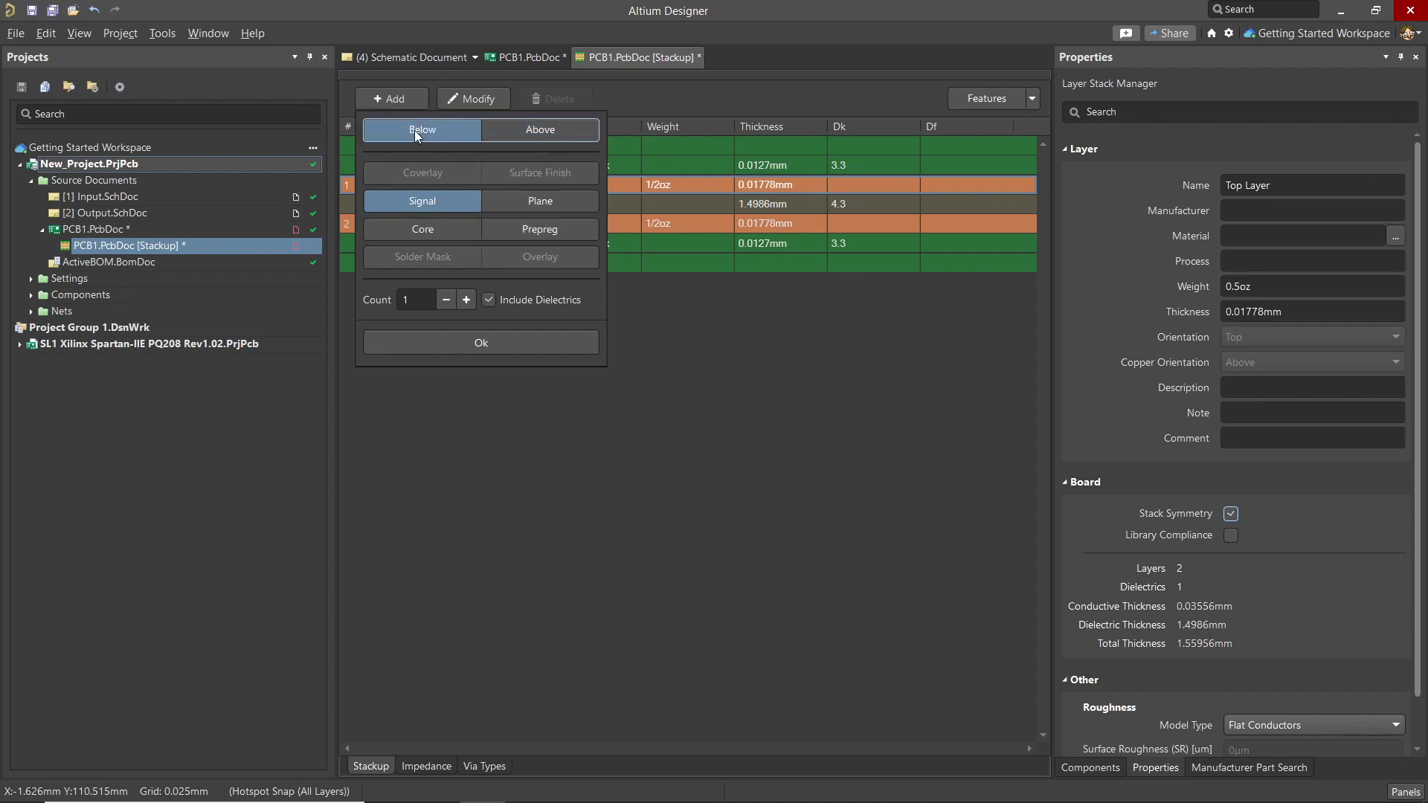
{"action": "left_click", "coordinate": [481, 344]}
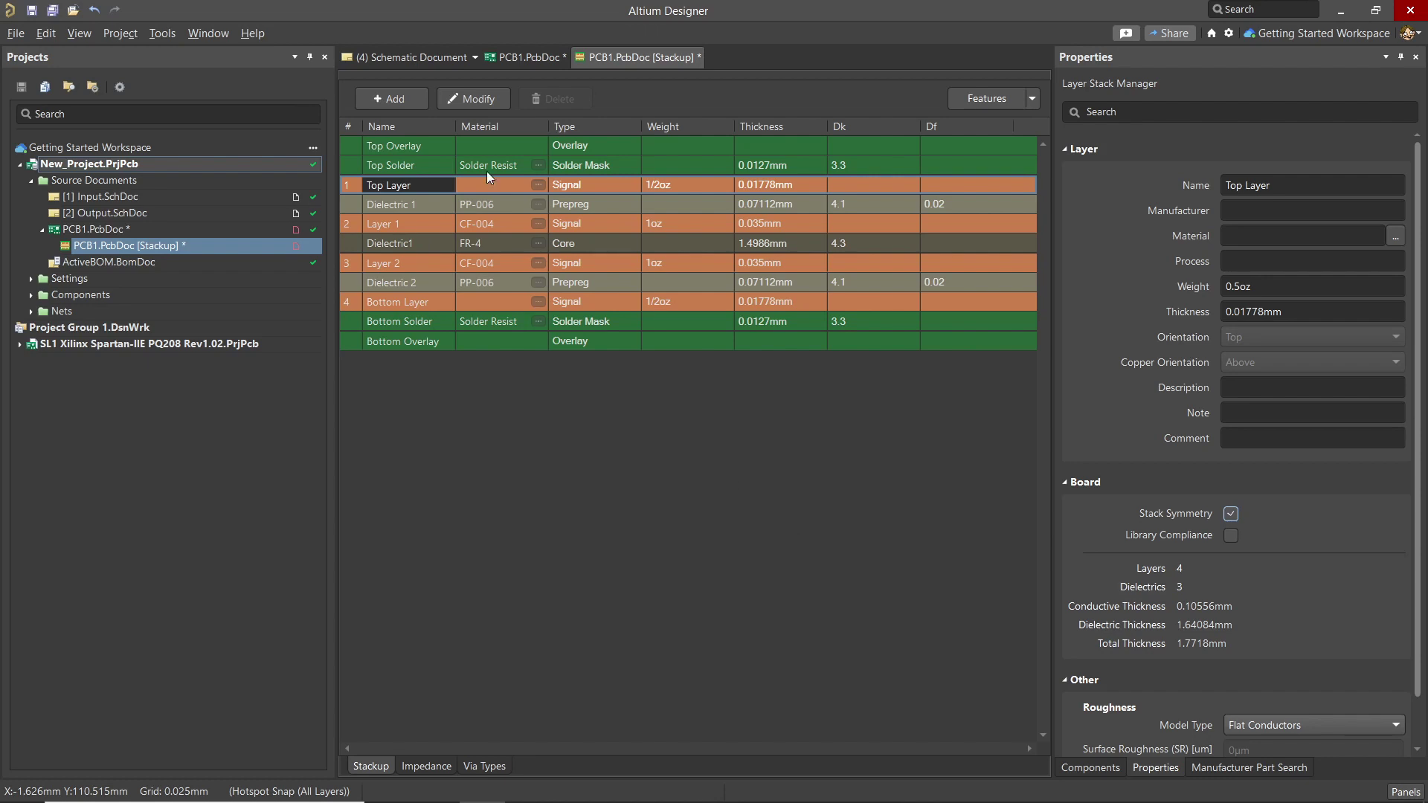
{"action": "left_click", "coordinate": [468, 104]}
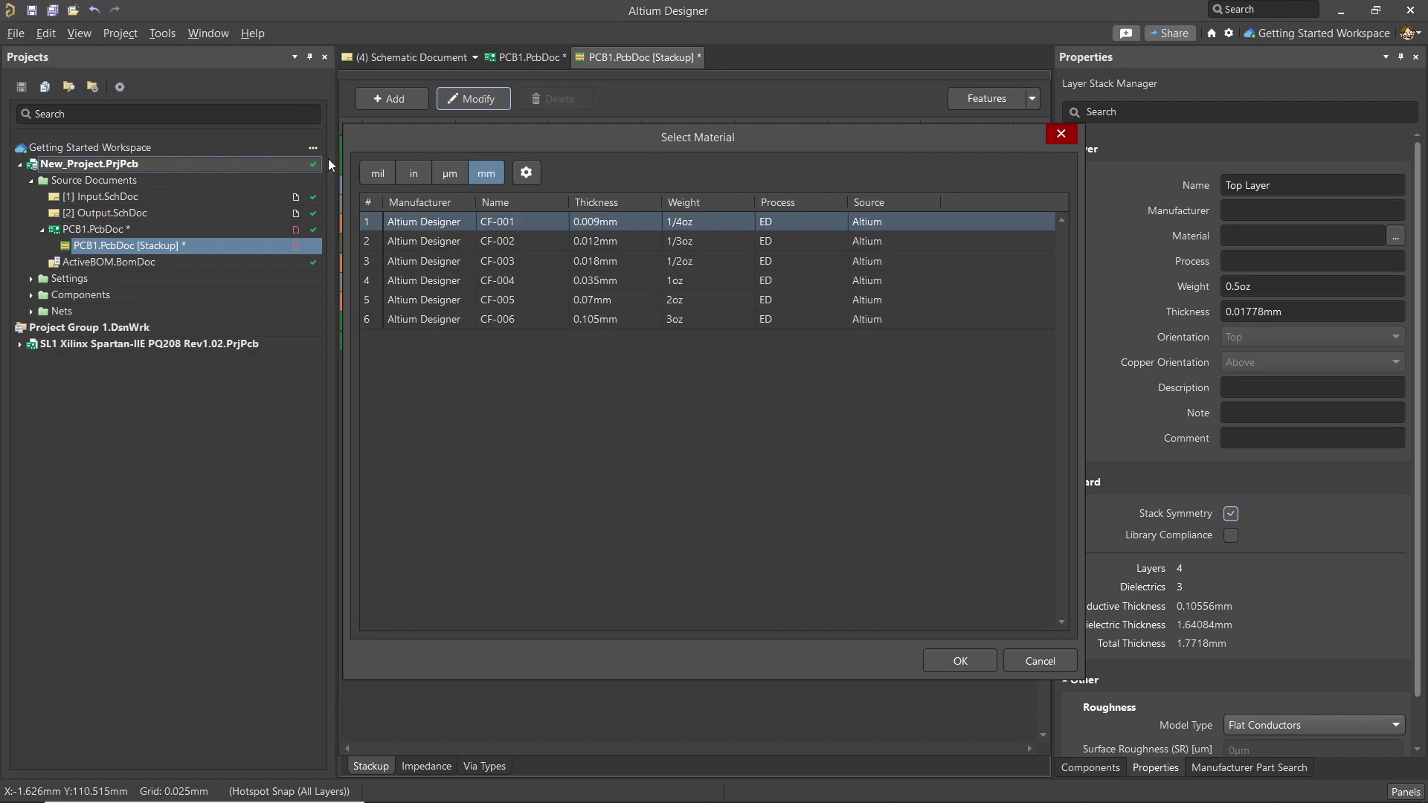
{"action": "left_click", "coordinate": [1040, 661]}
{"action": "left_click", "coordinate": [491, 204]}
Save the stackup to the PCB, close the stackup document, and switch to Board Planning Mode
{"action": "right_click", "coordinate": [132, 246]}
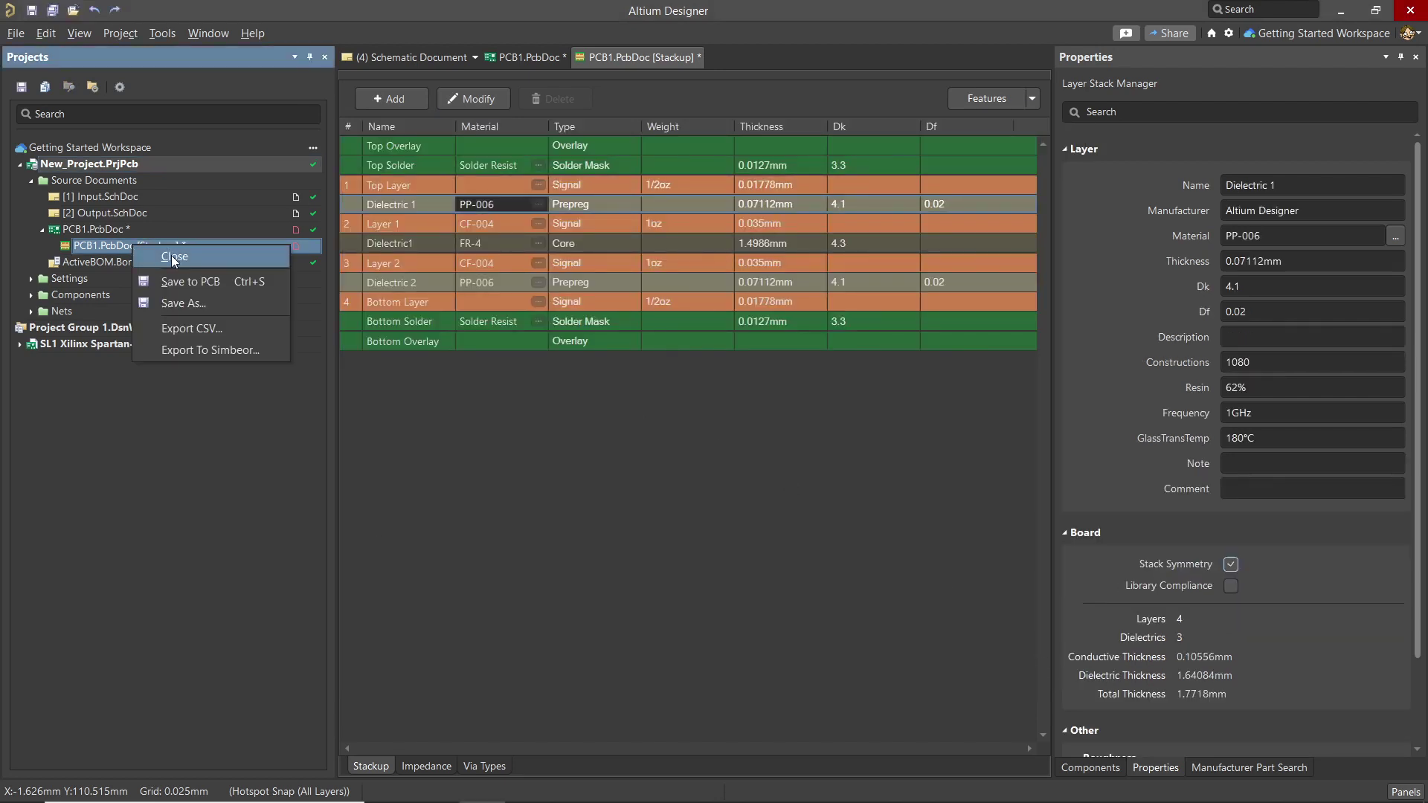
{"action": "left_click", "coordinate": [190, 281]}
{"action": "right_click", "coordinate": [182, 246]}
{"action": "left_click", "coordinate": [213, 261]}
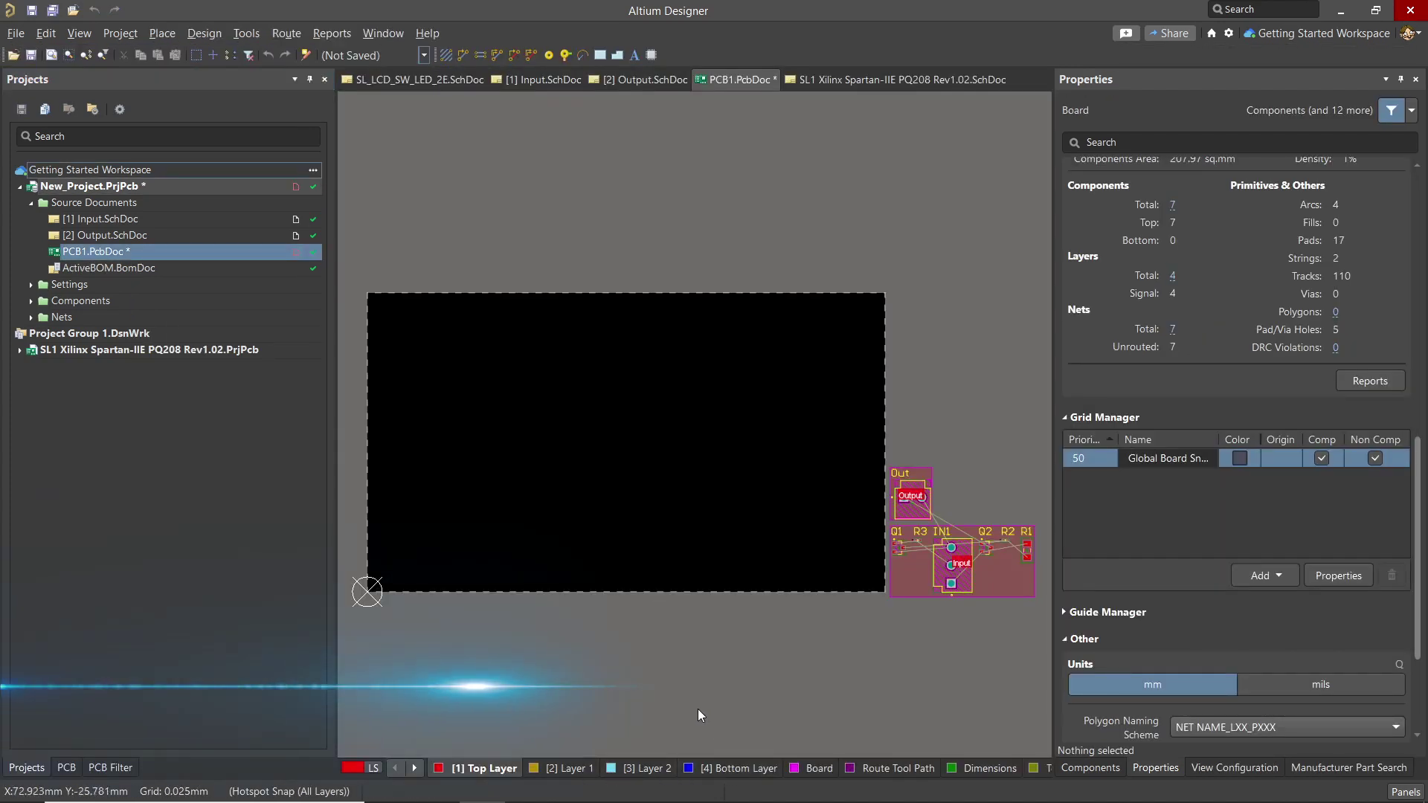
{"action": "key", "text": "1"}
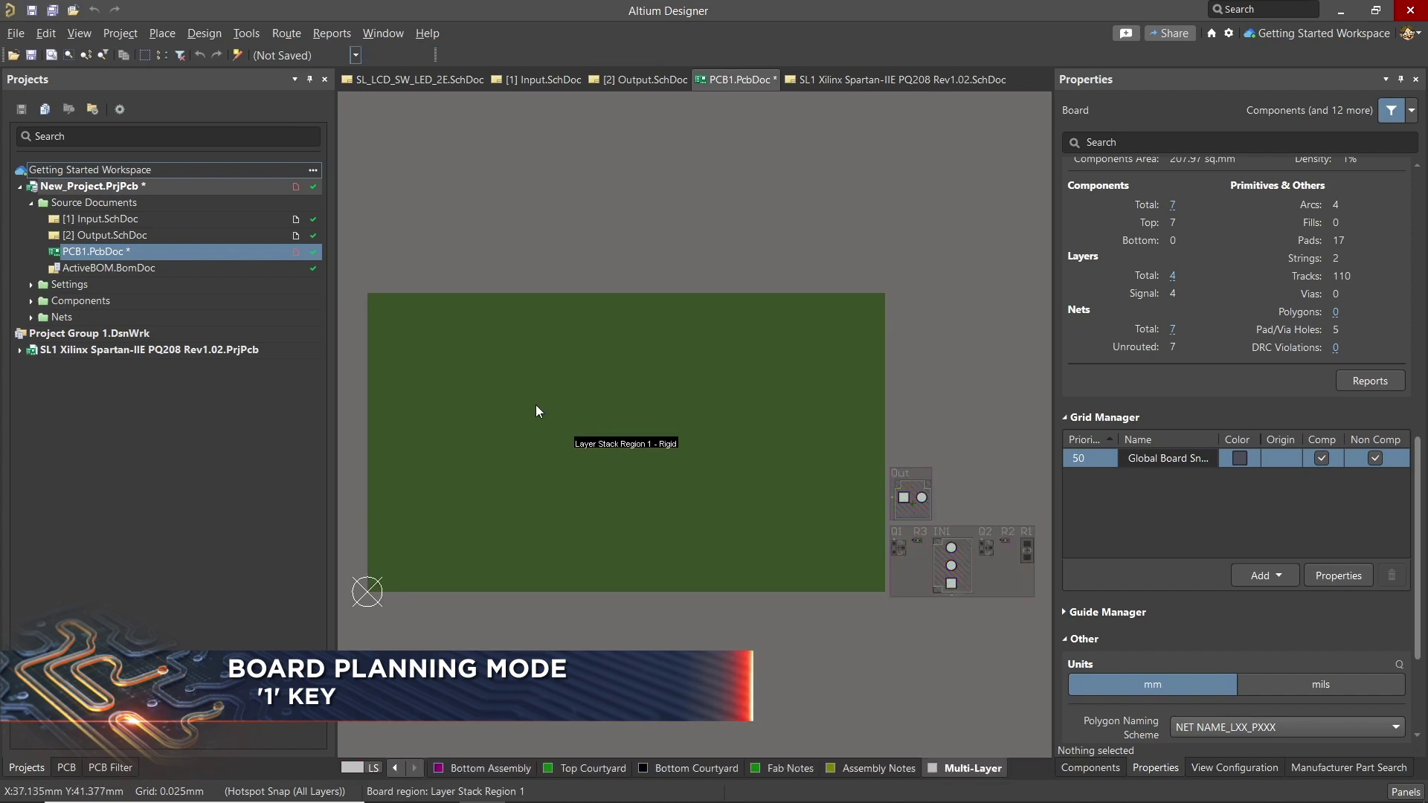
Edit the board shape, dragging its top edge down to shorten the outline
{"action": "left_click", "coordinate": [197, 35]}
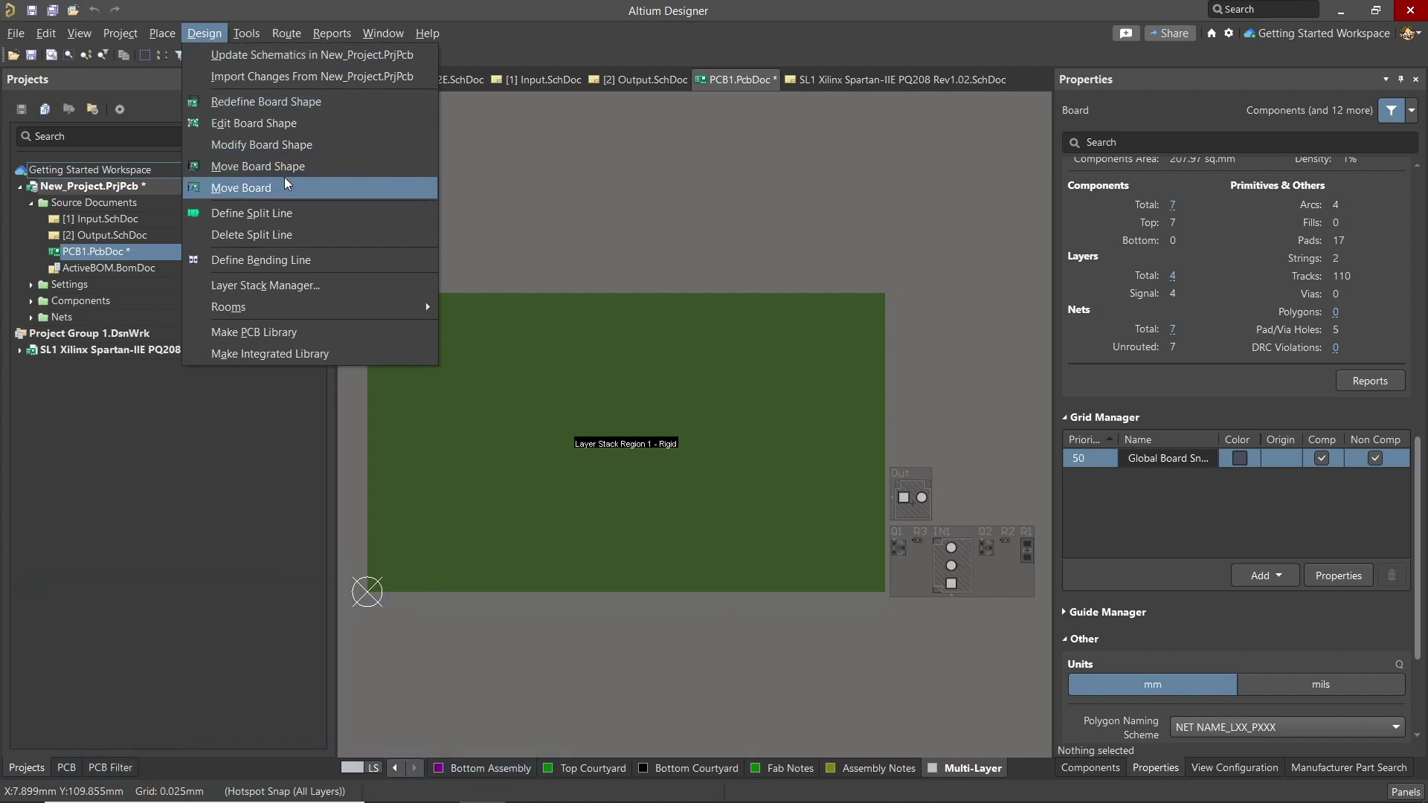
{"action": "left_click", "coordinate": [273, 123]}
{"action": "left_click_drag", "start_coordinate": [625, 293], "coordinate": [599, 380]}
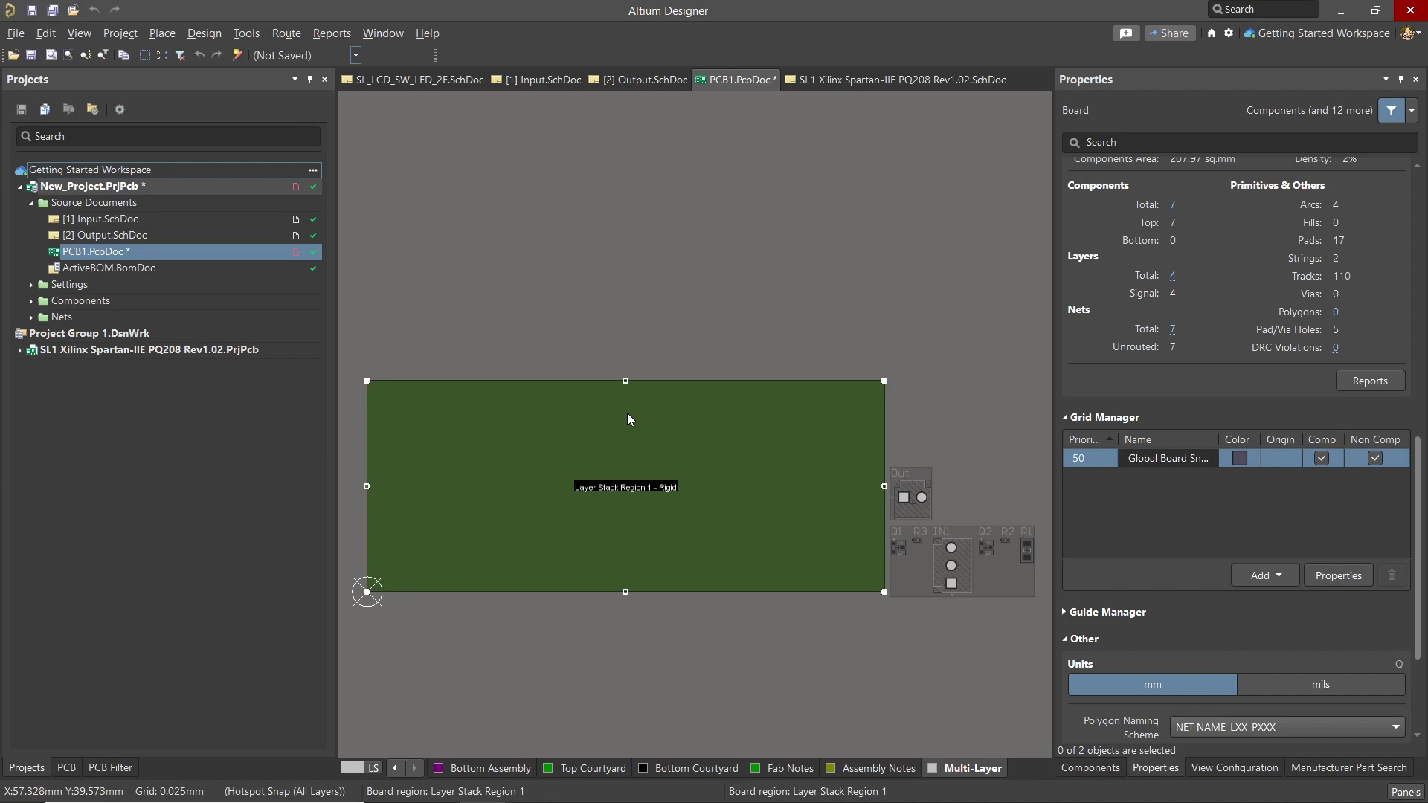
Set the snap grid to 1000mil
{"action": "key", "text": "ctrl+shift+g"}
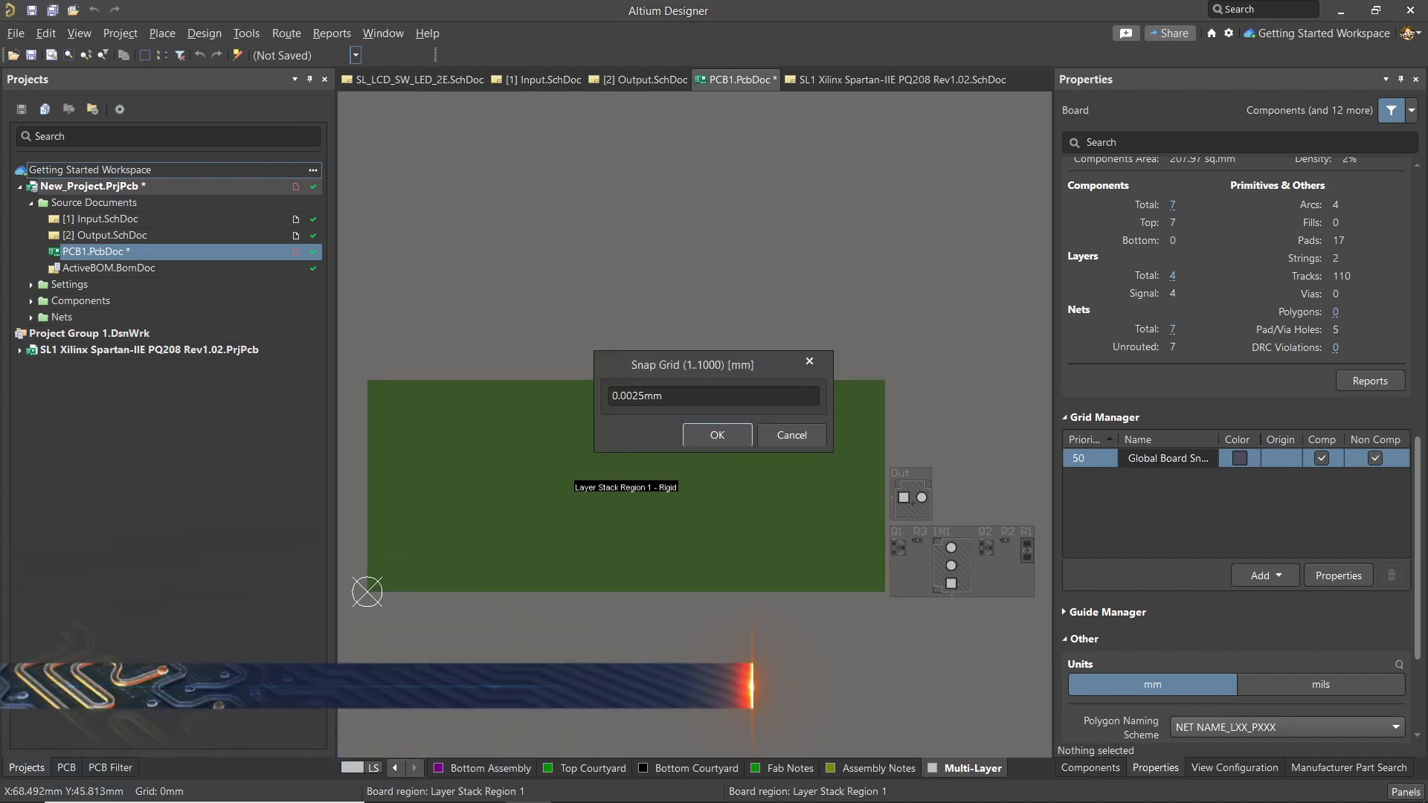
{"action": "left_click_drag", "start_coordinate": [692, 404], "coordinate": [609, 404]}
{"action": "type", "text": "1000"}
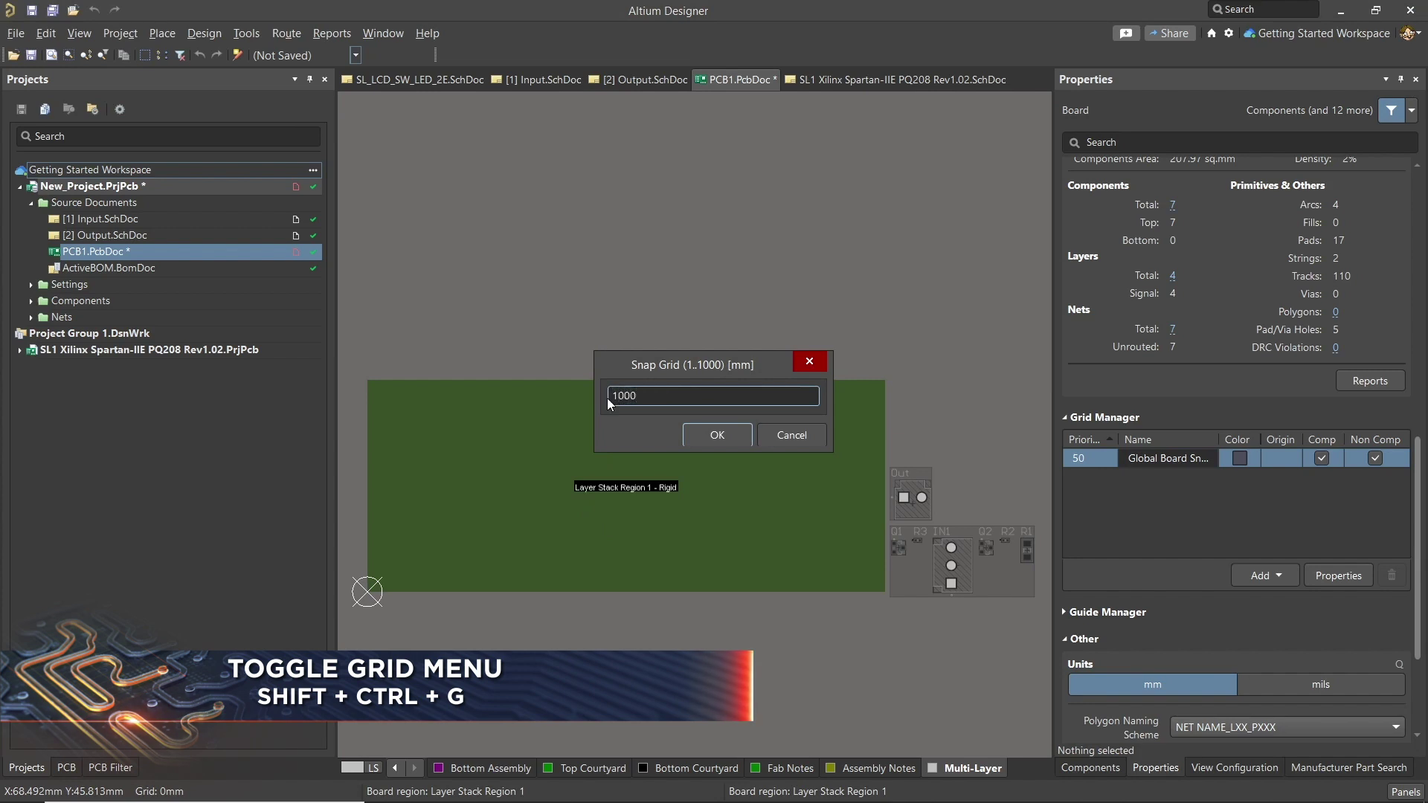
{"action": "type", "text": "mil"}
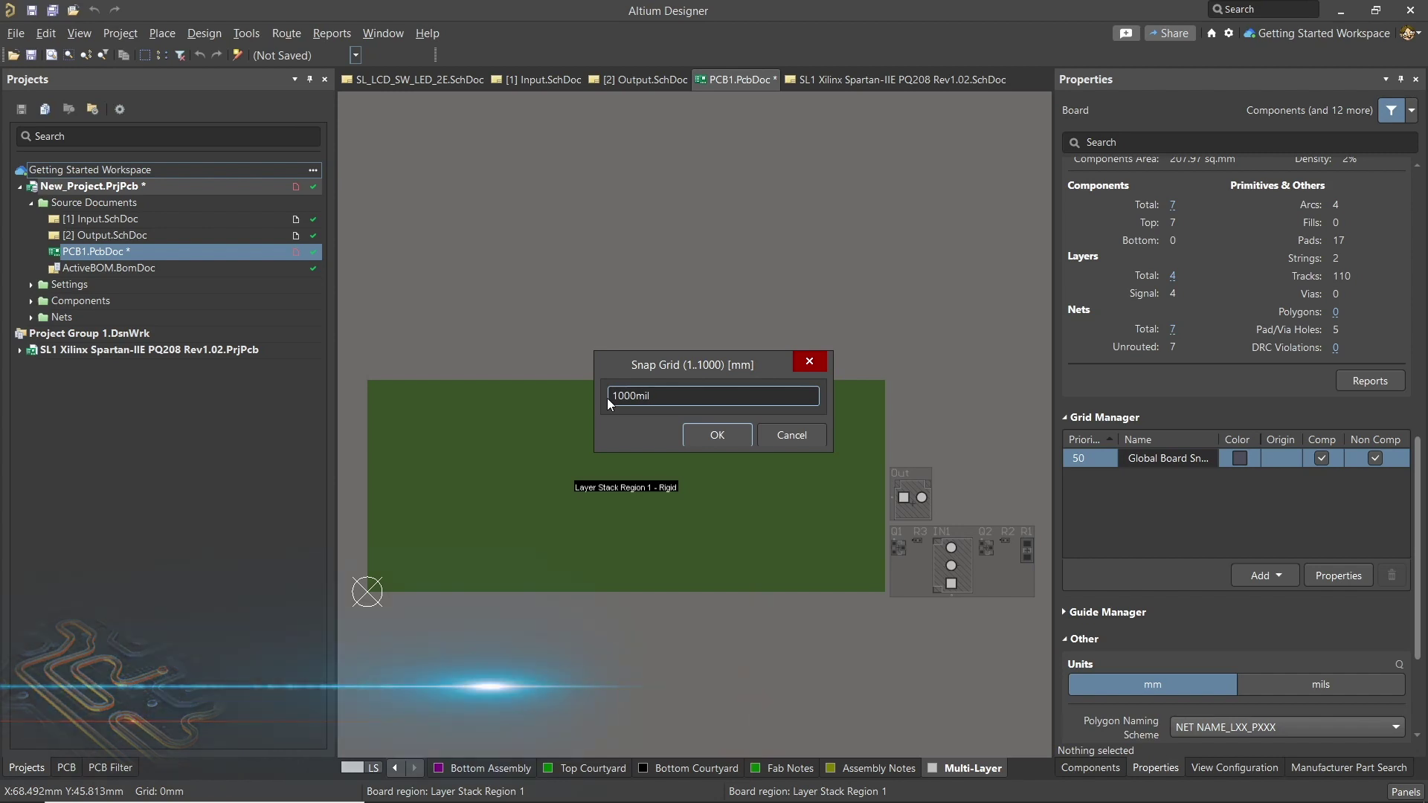
{"action": "key", "text": "Return"}
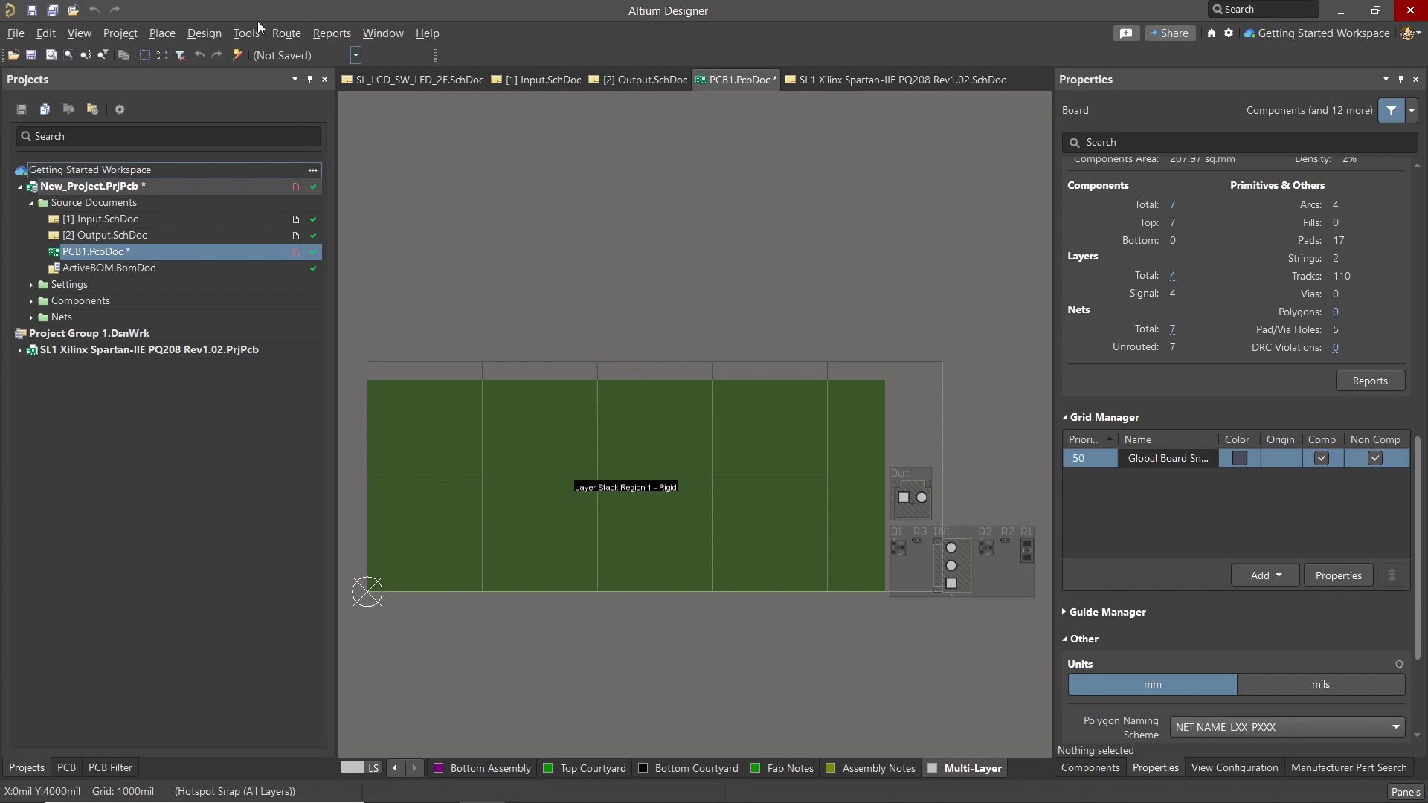
Edit the board shape so the top and right edges align to the 1000mil grid
{"action": "left_click", "coordinate": [195, 35]}
{"action": "left_click", "coordinate": [246, 121]}
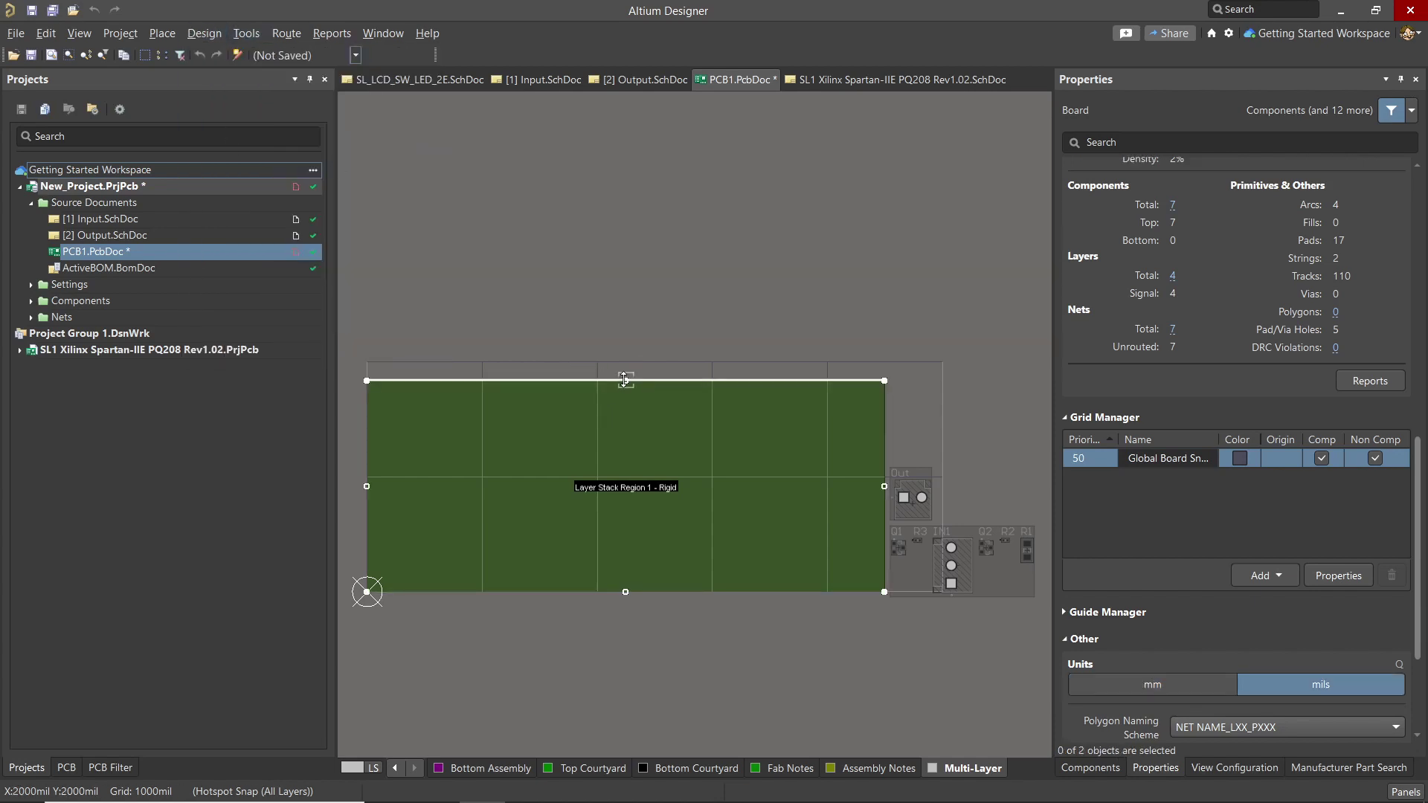
{"action": "left_click_drag", "start_coordinate": [625, 380], "coordinate": [465, 363]}
{"action": "left_click_drag", "start_coordinate": [885, 478], "coordinate": [942, 478]}
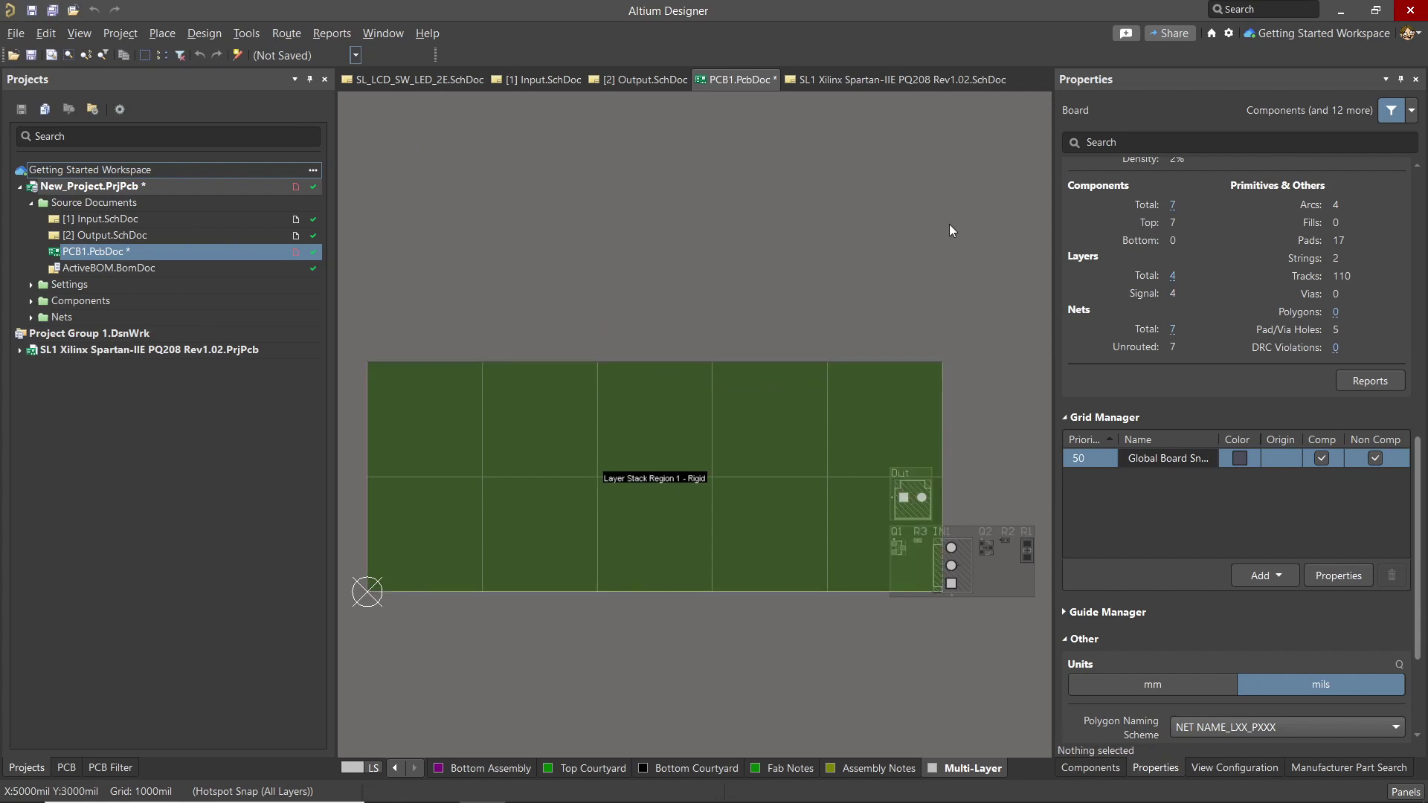
Return to the 2D layout and reset the global board snap grid to 0.025mm
{"action": "key", "text": "2"}
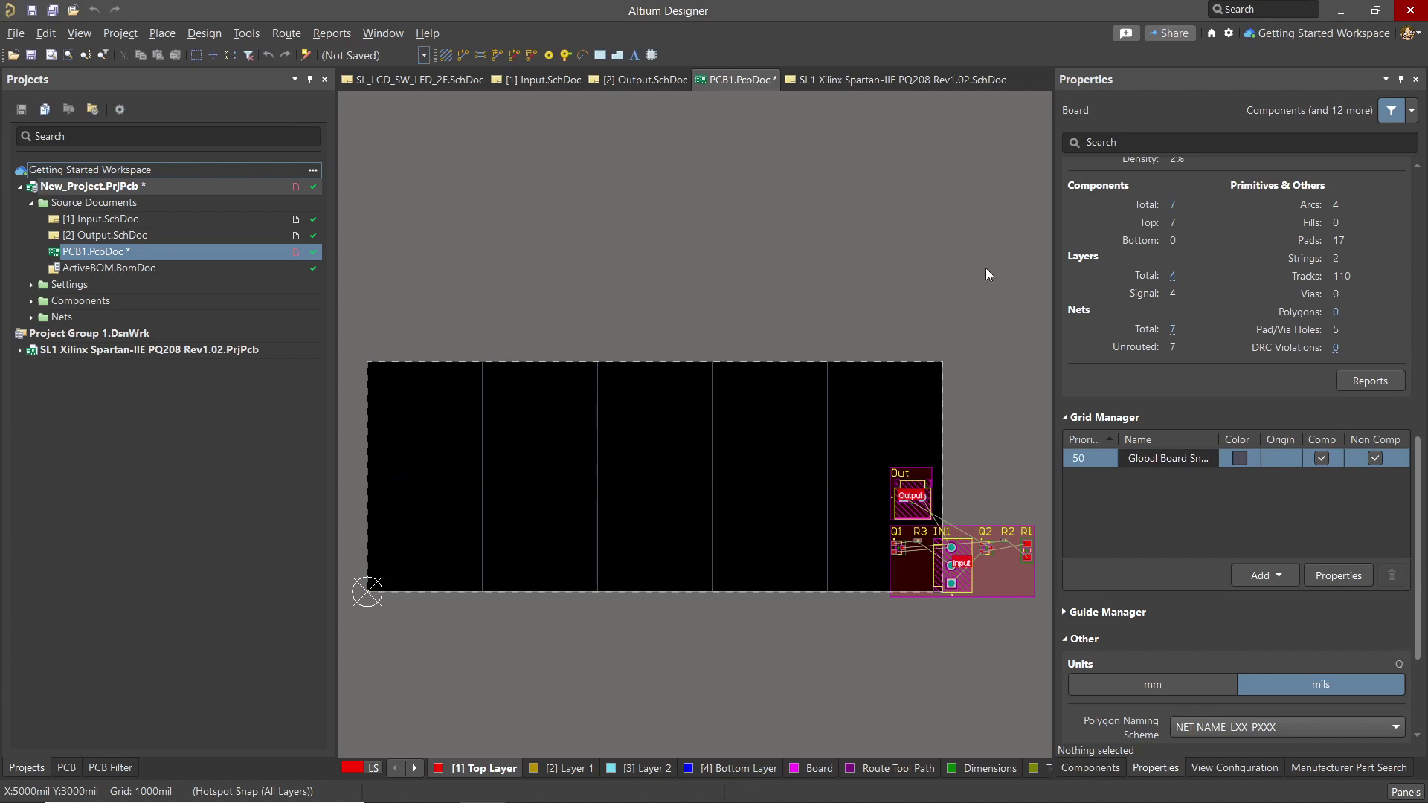
{"action": "double_click", "coordinate": [1117, 462]}
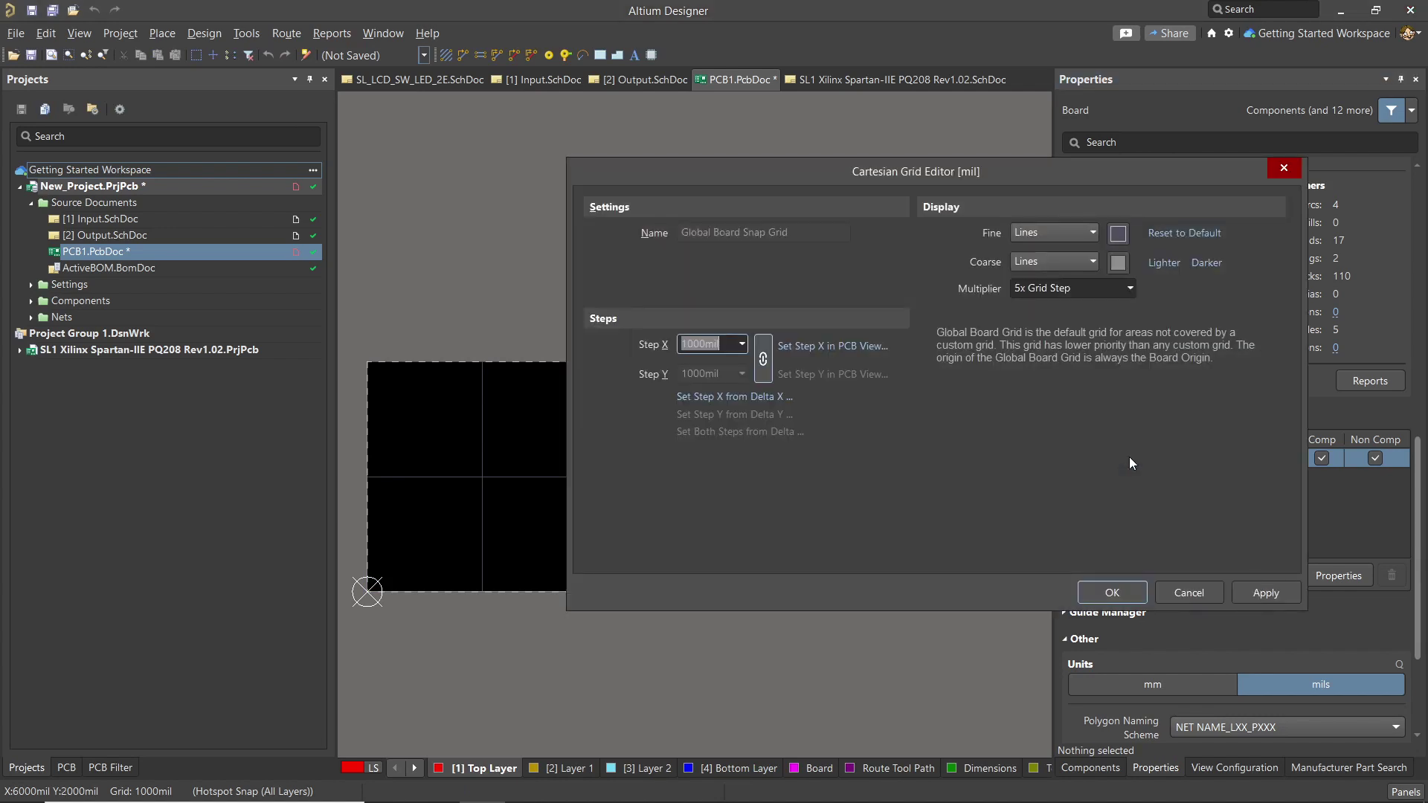
{"action": "type", "text": "0.025mm"}
{"action": "key", "text": "Return"}
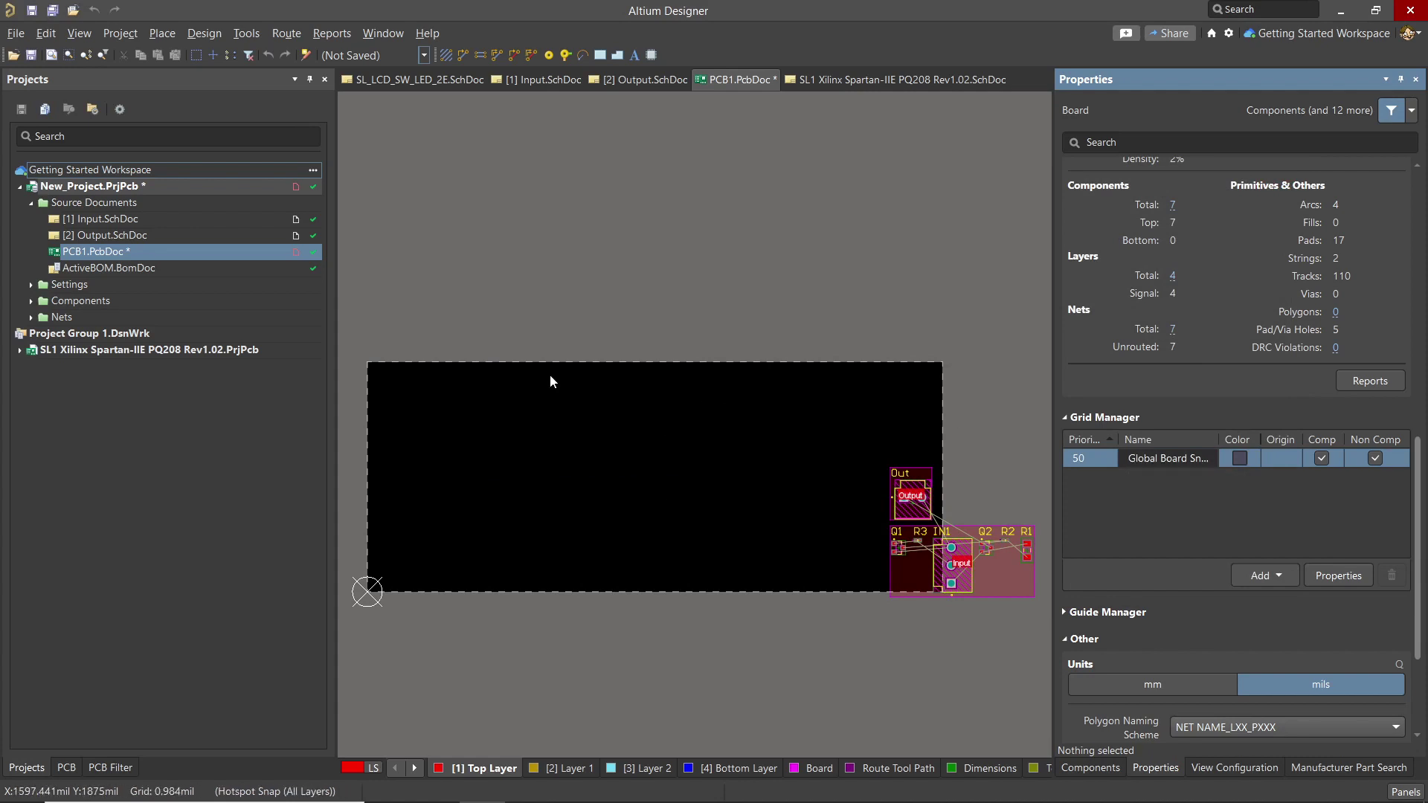
Open the PCB Rules and Constraints Editor and view the 10mil Clearance rule
{"action": "left_click", "coordinate": [204, 34]}
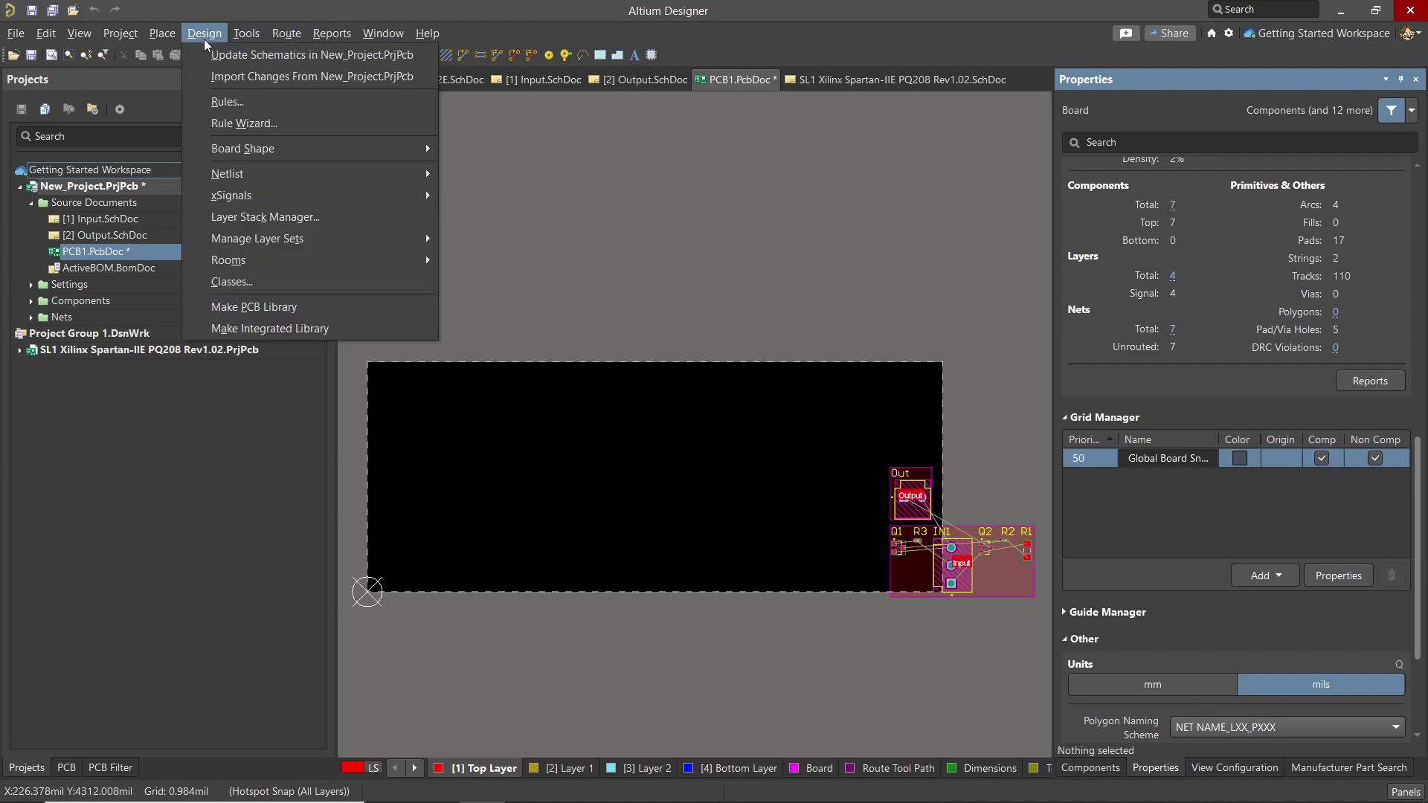
{"action": "left_click", "coordinate": [229, 100]}
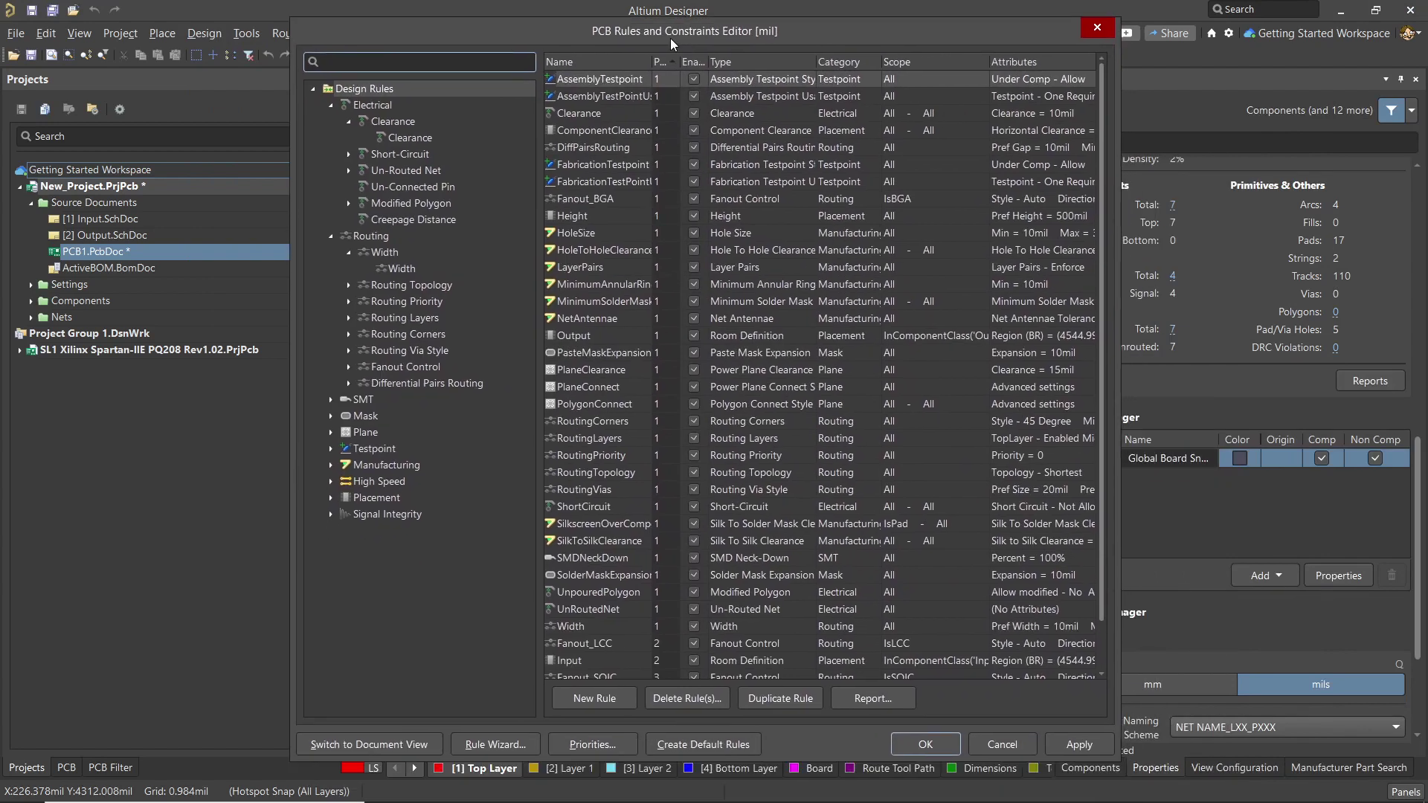
{"action": "left_click_drag", "start_coordinate": [671, 38], "coordinate": [703, 44]}
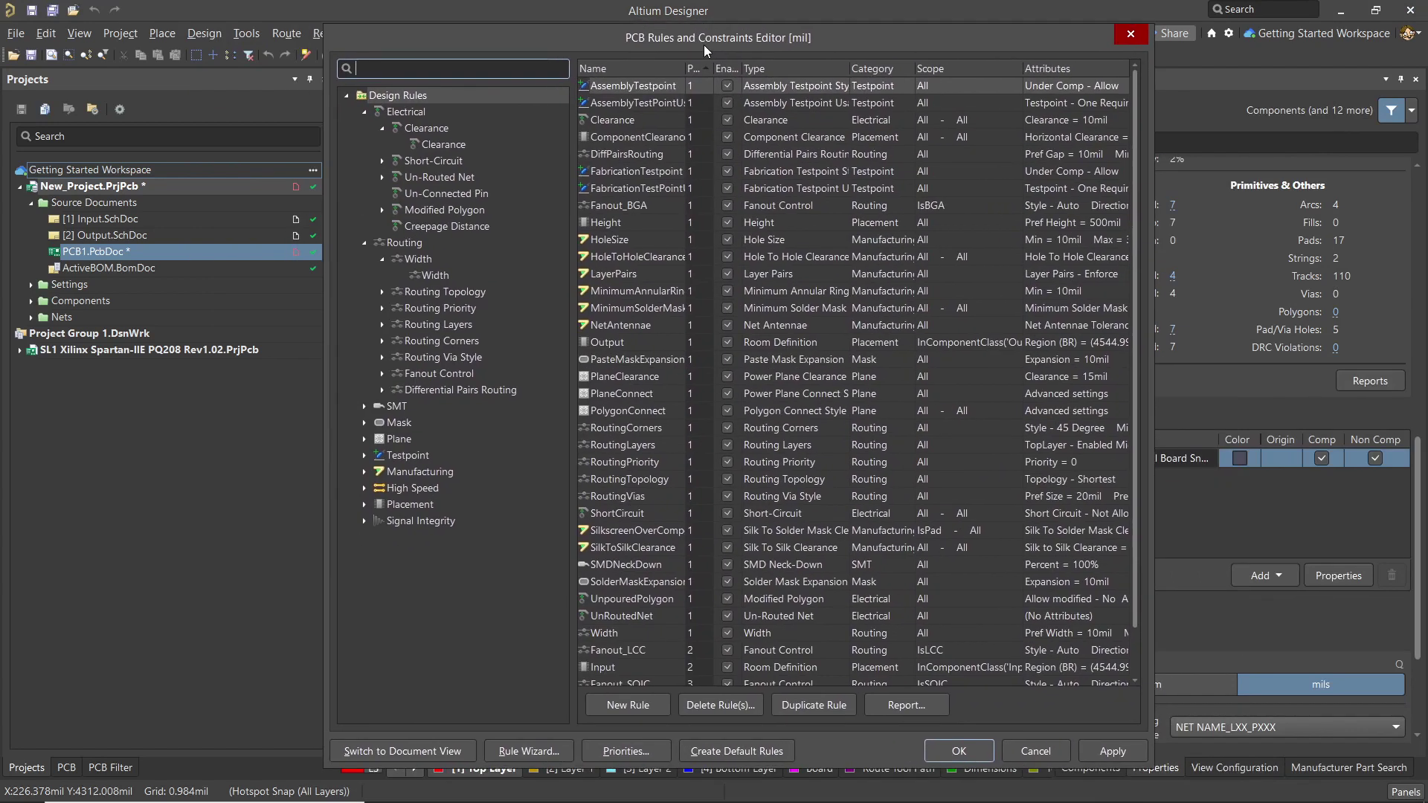
{"action": "left_click", "coordinate": [446, 145]}
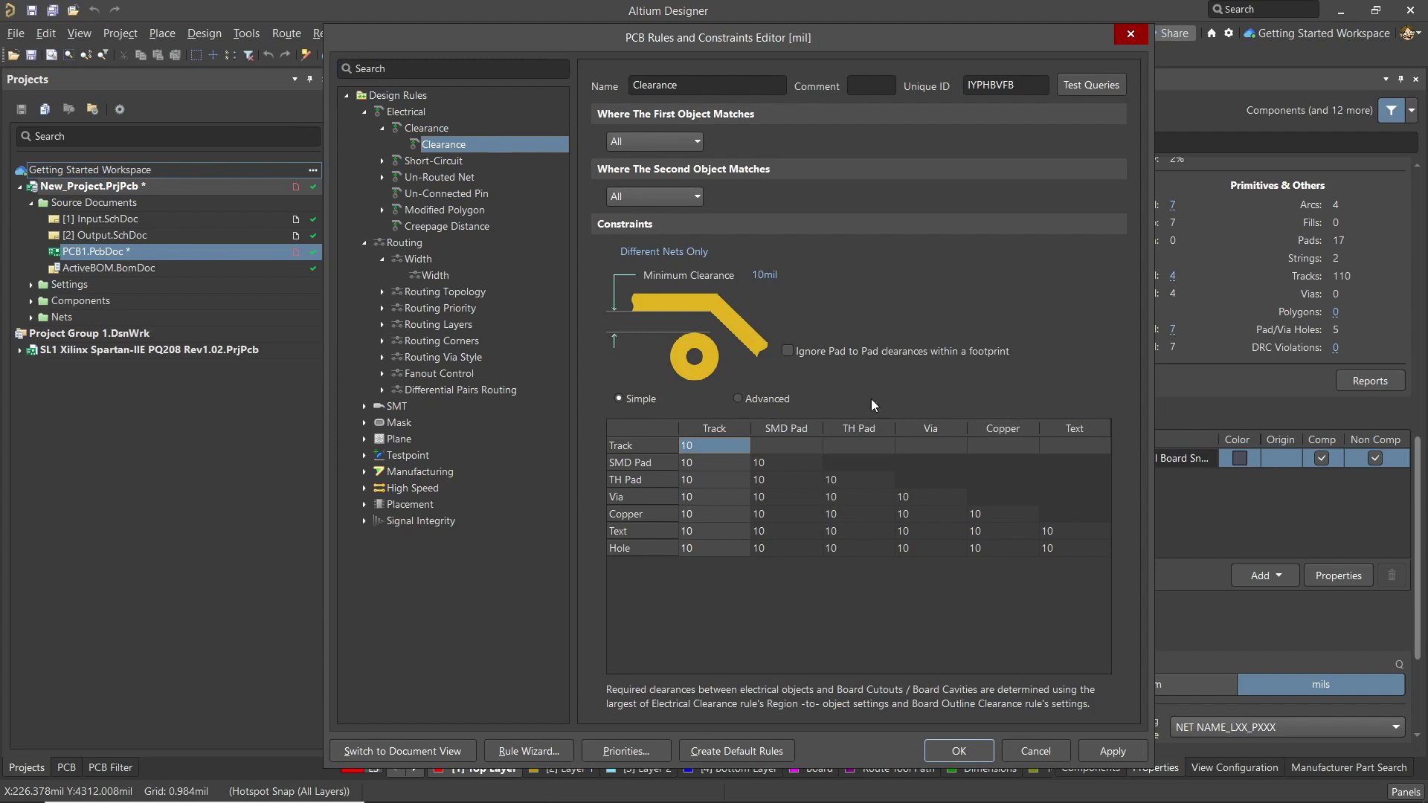
Review the ShortCircuit and UnRoutedNet rules, then select the 10mil routing Width rule
{"action": "left_click", "coordinate": [382, 161]}
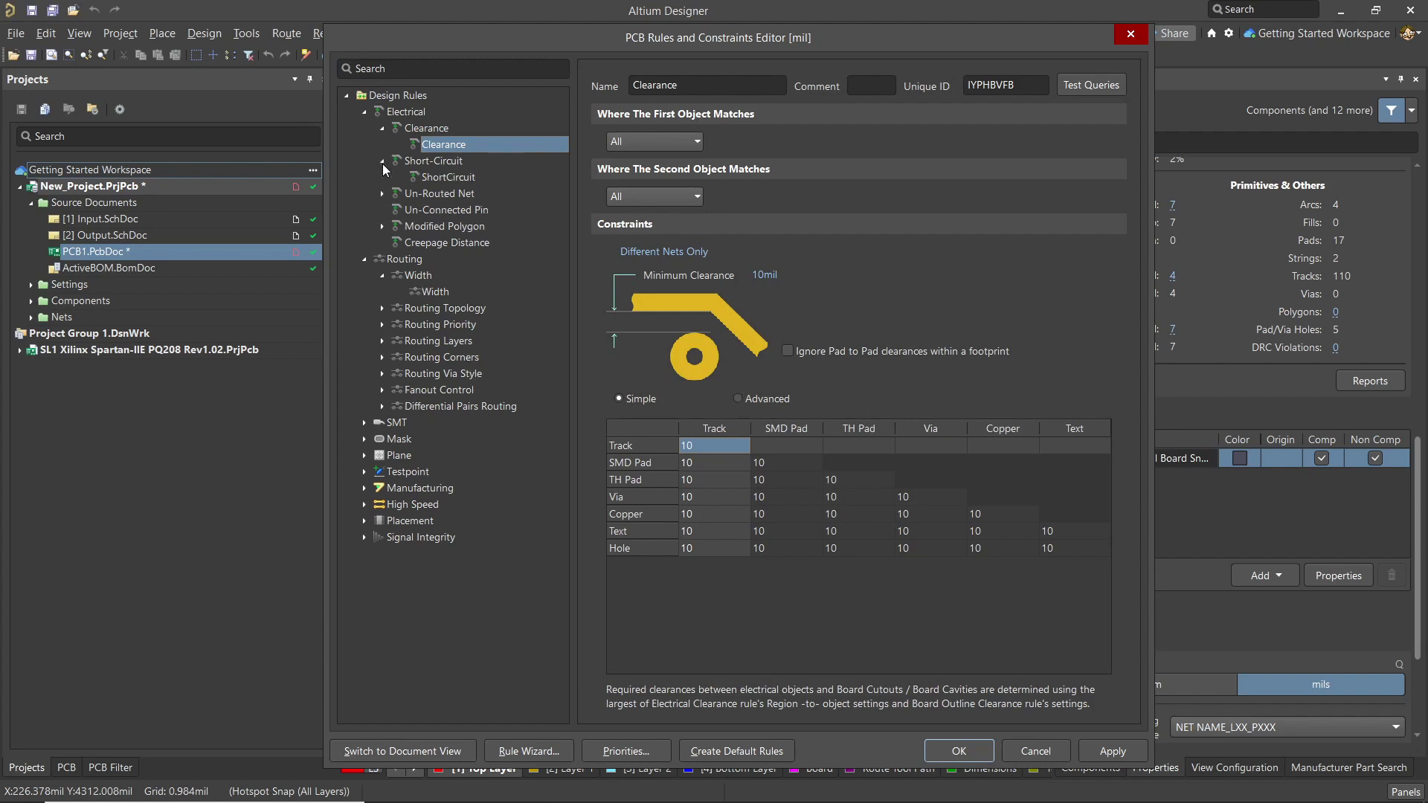
{"action": "left_click", "coordinate": [445, 180]}
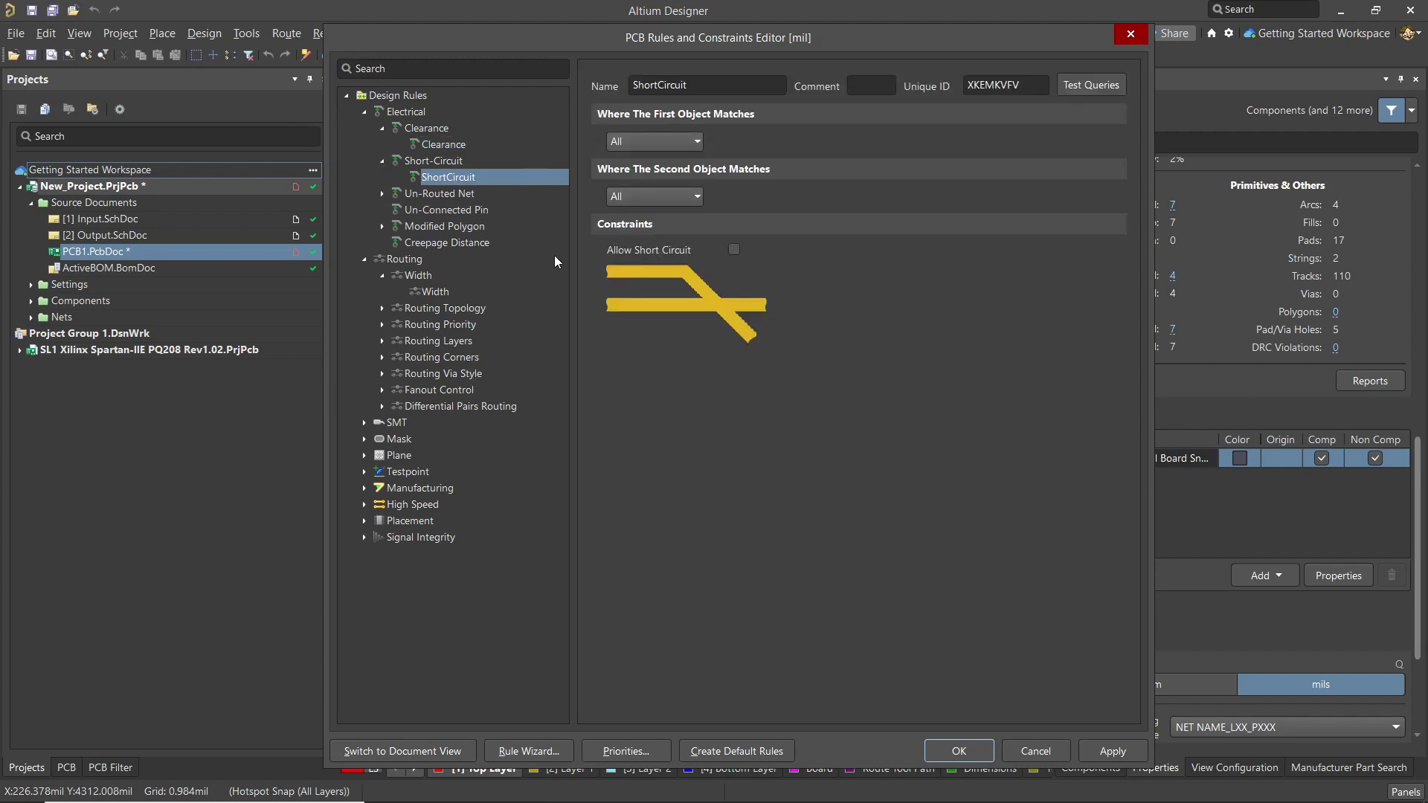
{"action": "left_click", "coordinate": [382, 194]}
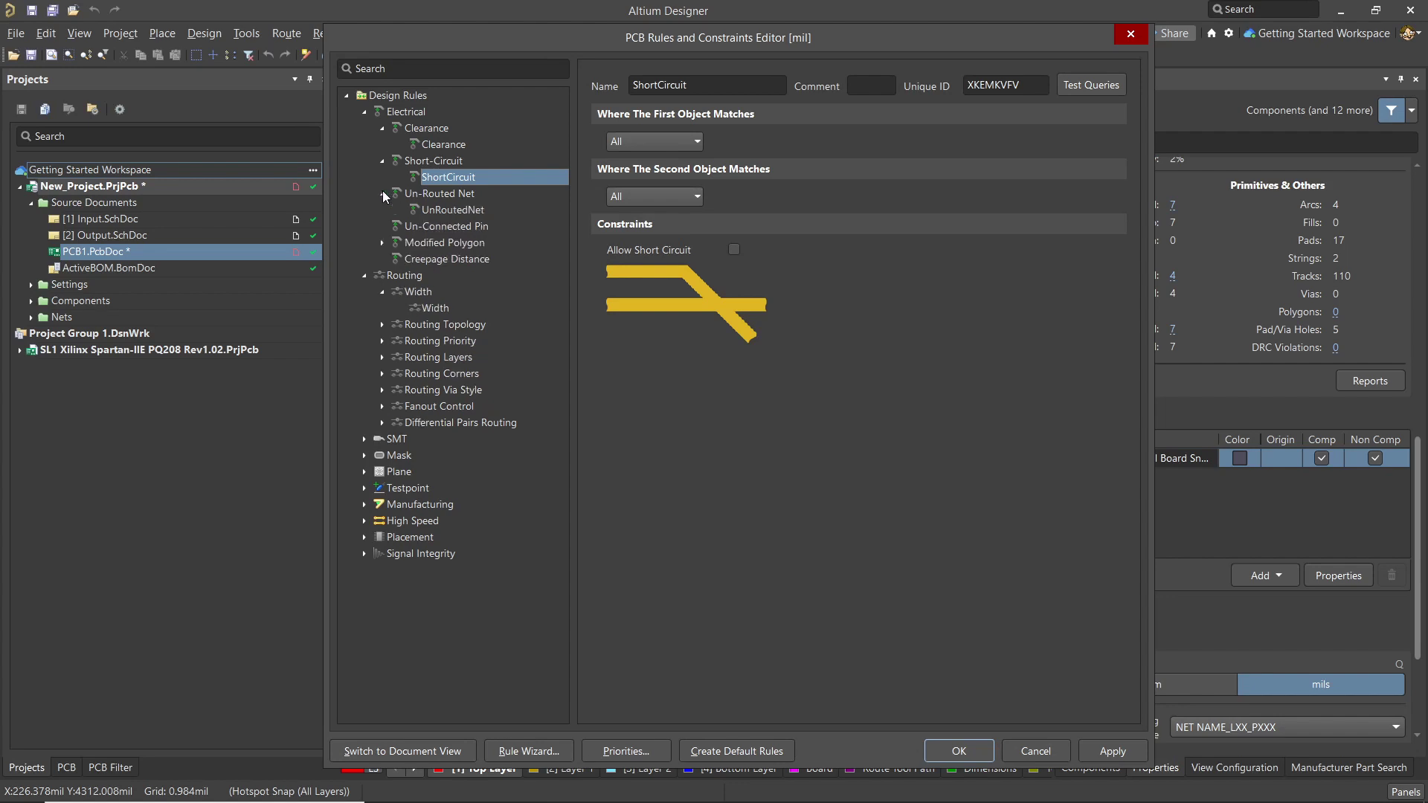
{"action": "left_click", "coordinate": [452, 210]}
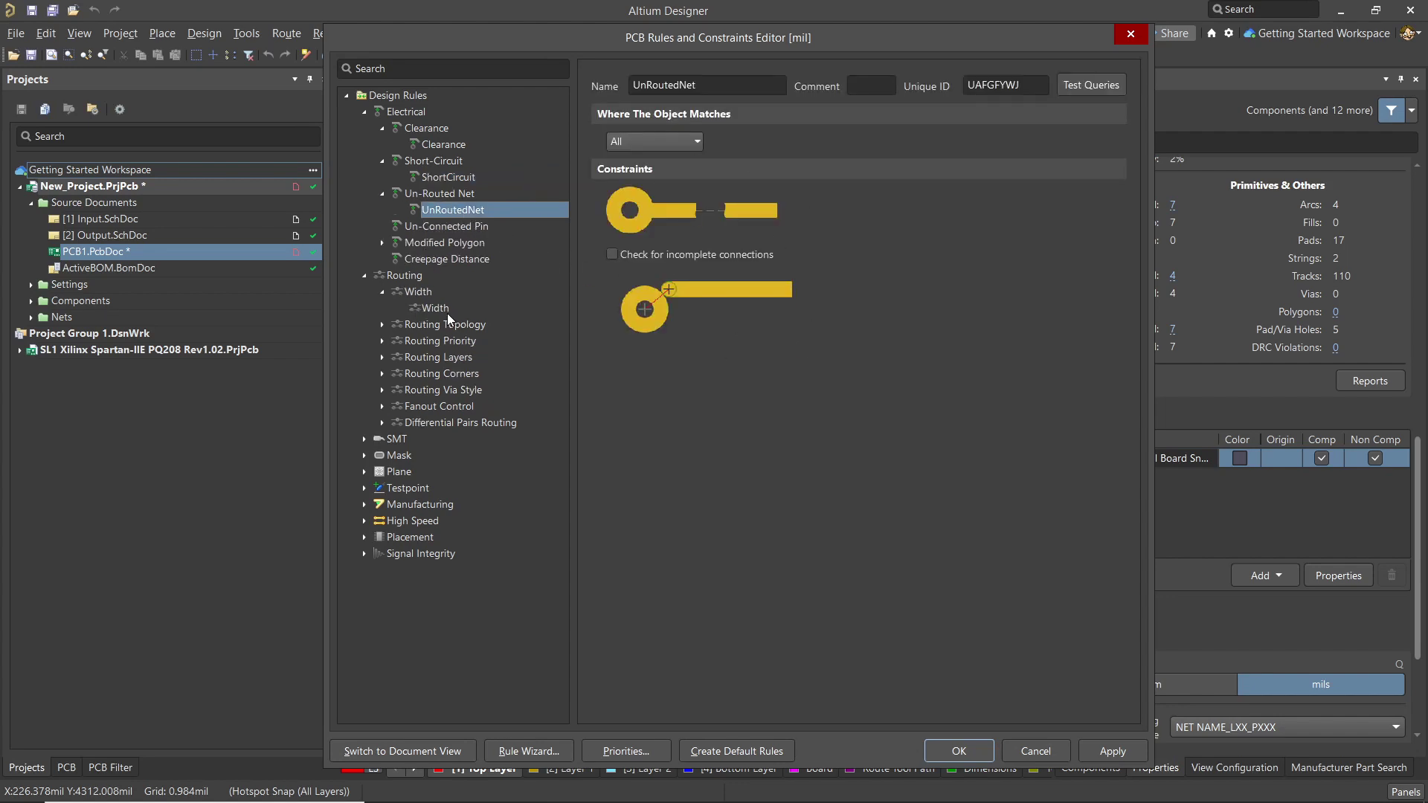
{"action": "left_click", "coordinate": [430, 305]}
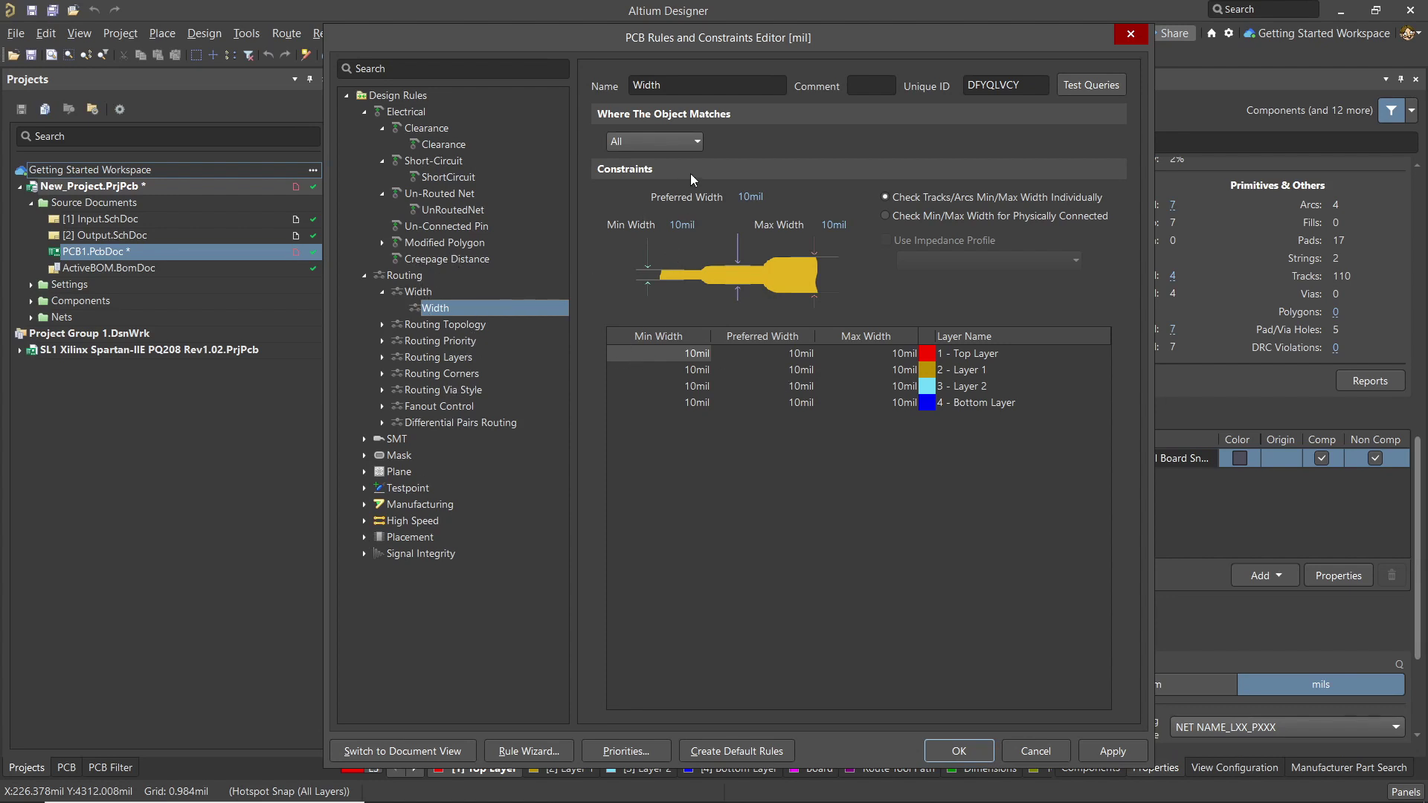
Set the Width rule to 15mil preferred and 30mil maximum, keeping 10mil minimum, and apply
{"action": "left_click_drag", "start_coordinate": [751, 196], "coordinate": [729, 195]}
{"action": "type", "text": "15"}
{"action": "key", "text": "Tab"}
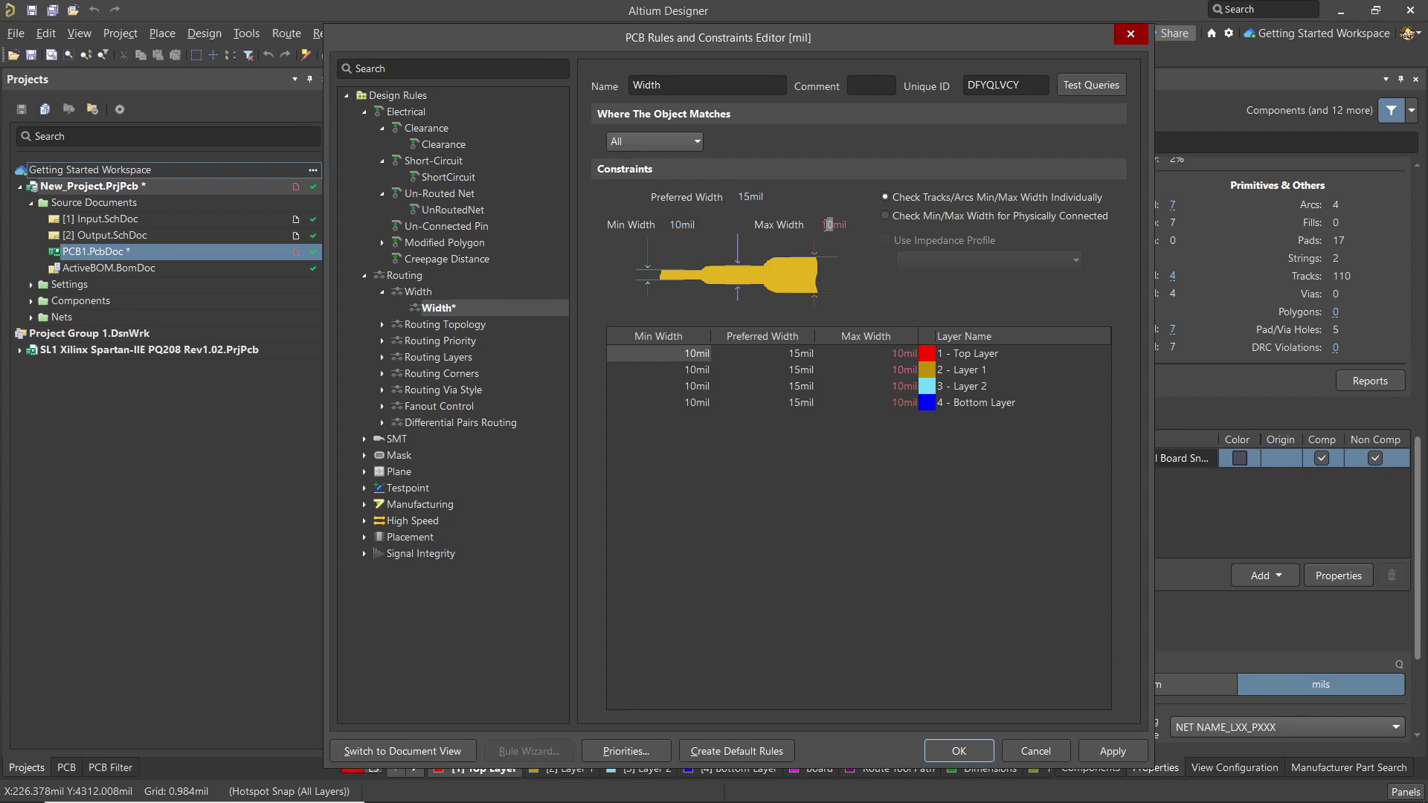
{"action": "type", "text": "3"}
{"action": "left_click", "coordinate": [857, 497]}
{"action": "left_click", "coordinate": [1108, 755]}
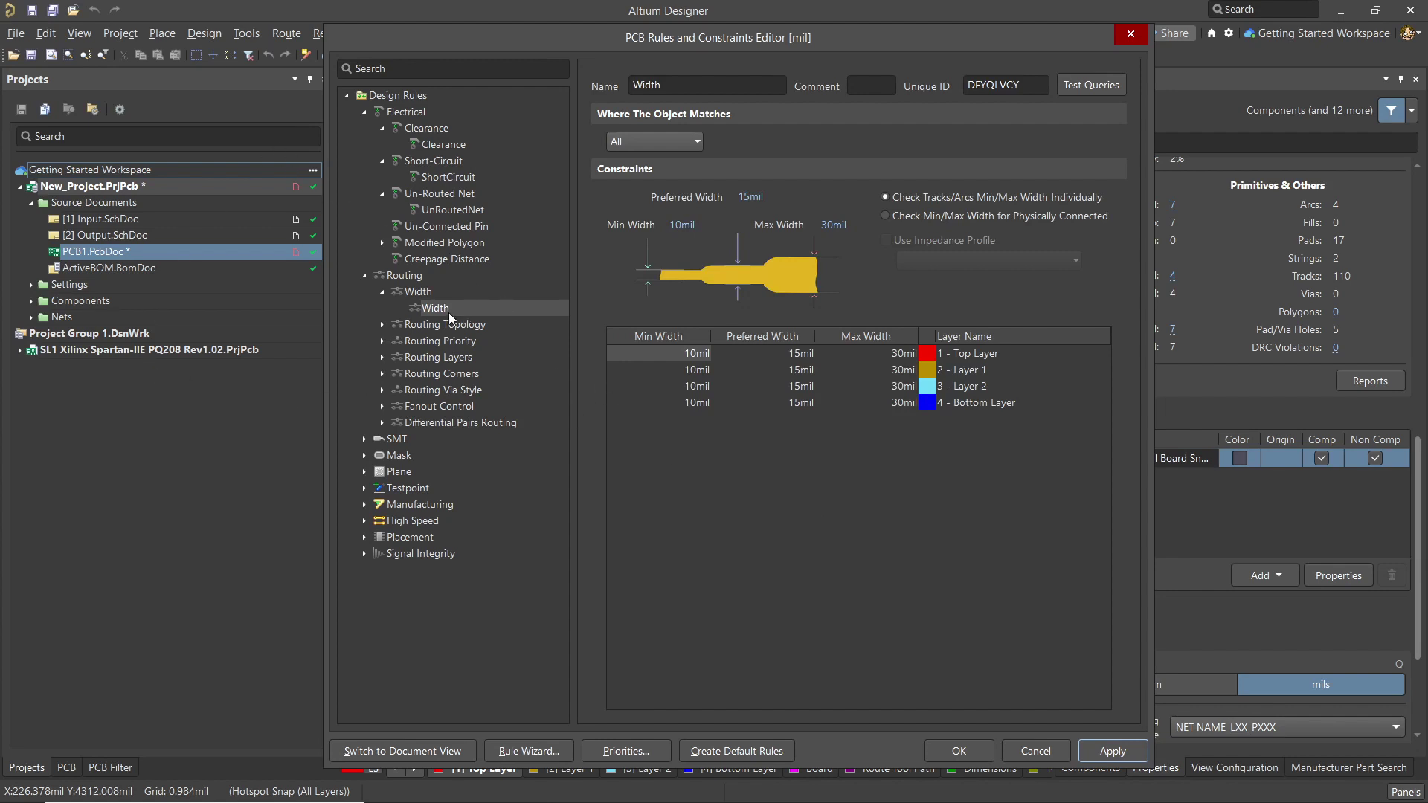
{"action": "right_click", "coordinate": [431, 320]}
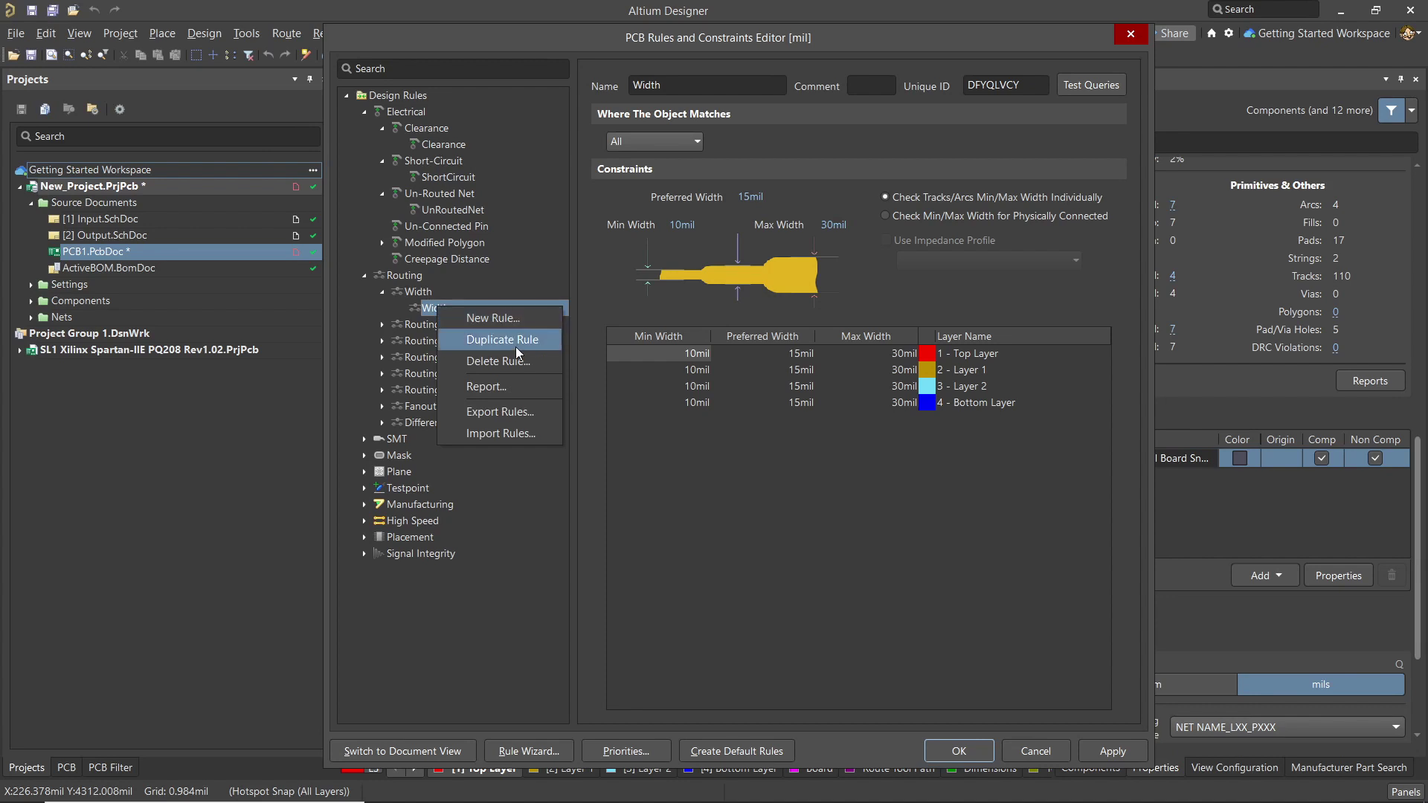
Duplicate the Width rule and scope the copy to the +12 net
{"action": "left_click", "coordinate": [515, 339]}
{"action": "left_click", "coordinate": [445, 326]}
{"action": "left_click", "coordinate": [694, 139]}
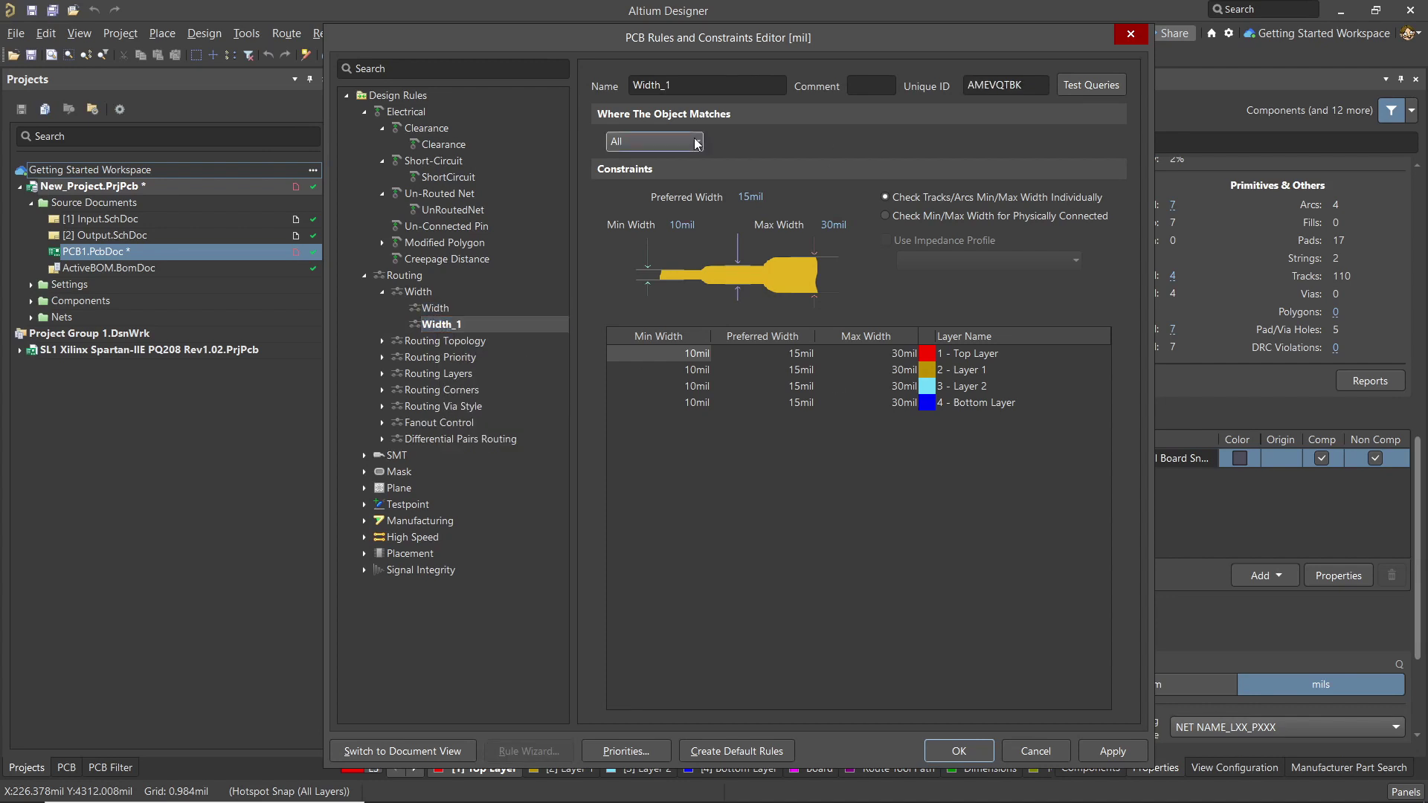
{"action": "left_click", "coordinate": [641, 176]}
{"action": "left_click", "coordinate": [814, 145]}
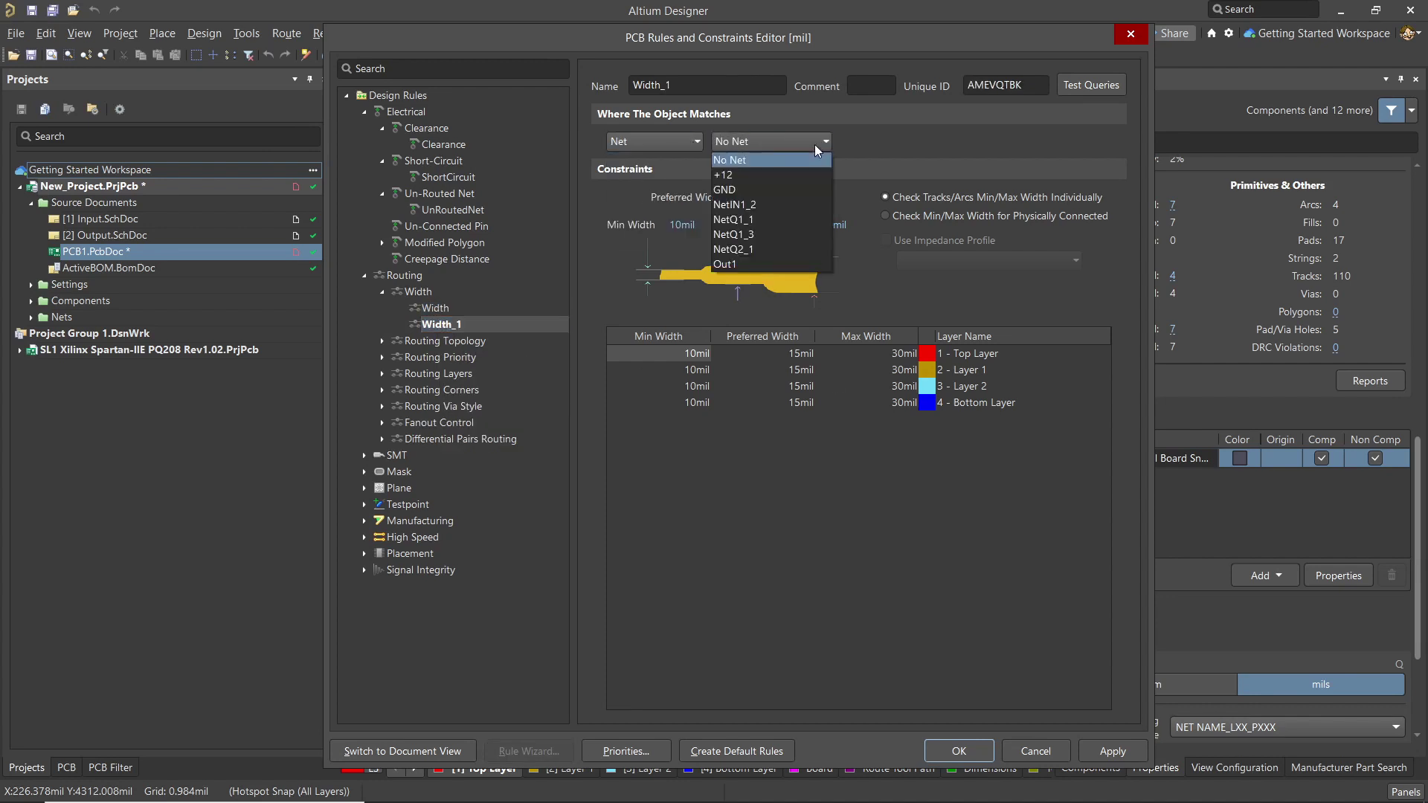
{"action": "left_click", "coordinate": [778, 175]}
Give the +12 width rule 20mil minimum, 30mil preferred and 50mil maximum widths
{"action": "left_click", "coordinate": [669, 225]}
{"action": "type", "text": "20"}
{"action": "left_click", "coordinate": [742, 196]}
{"action": "type", "text": "30"}
{"action": "left_click", "coordinate": [826, 225]}
{"action": "key", "text": "BackSpace"}
{"action": "type", "text": "5"}
{"action": "left_click", "coordinate": [1085, 757]}
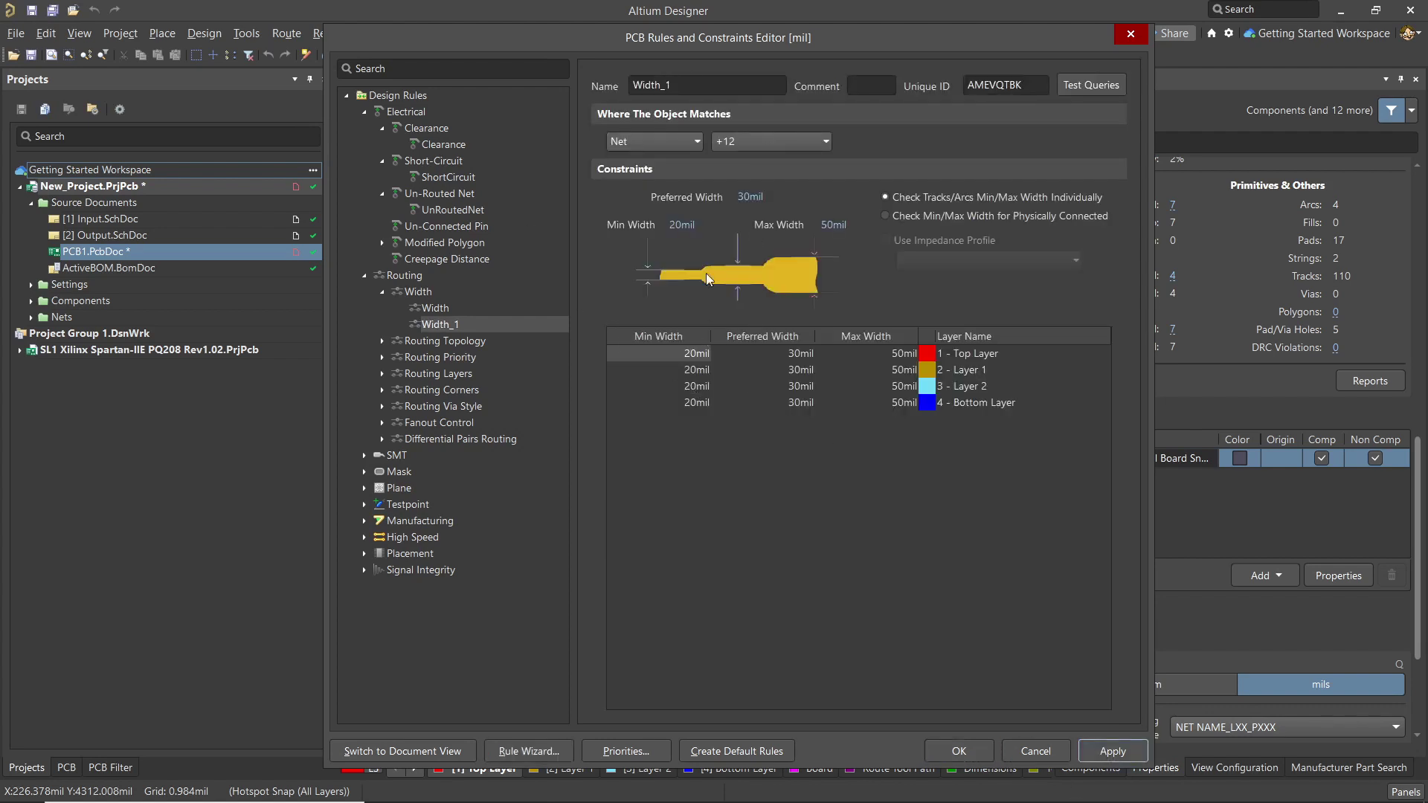
Rename the new rule to 'Power', apply it, and open the width rule Priorities
{"action": "double_click", "coordinate": [638, 85]}
{"action": "type", "text": "Power"}
{"action": "left_click", "coordinate": [1108, 751]}
{"action": "left_click", "coordinate": [625, 751]}
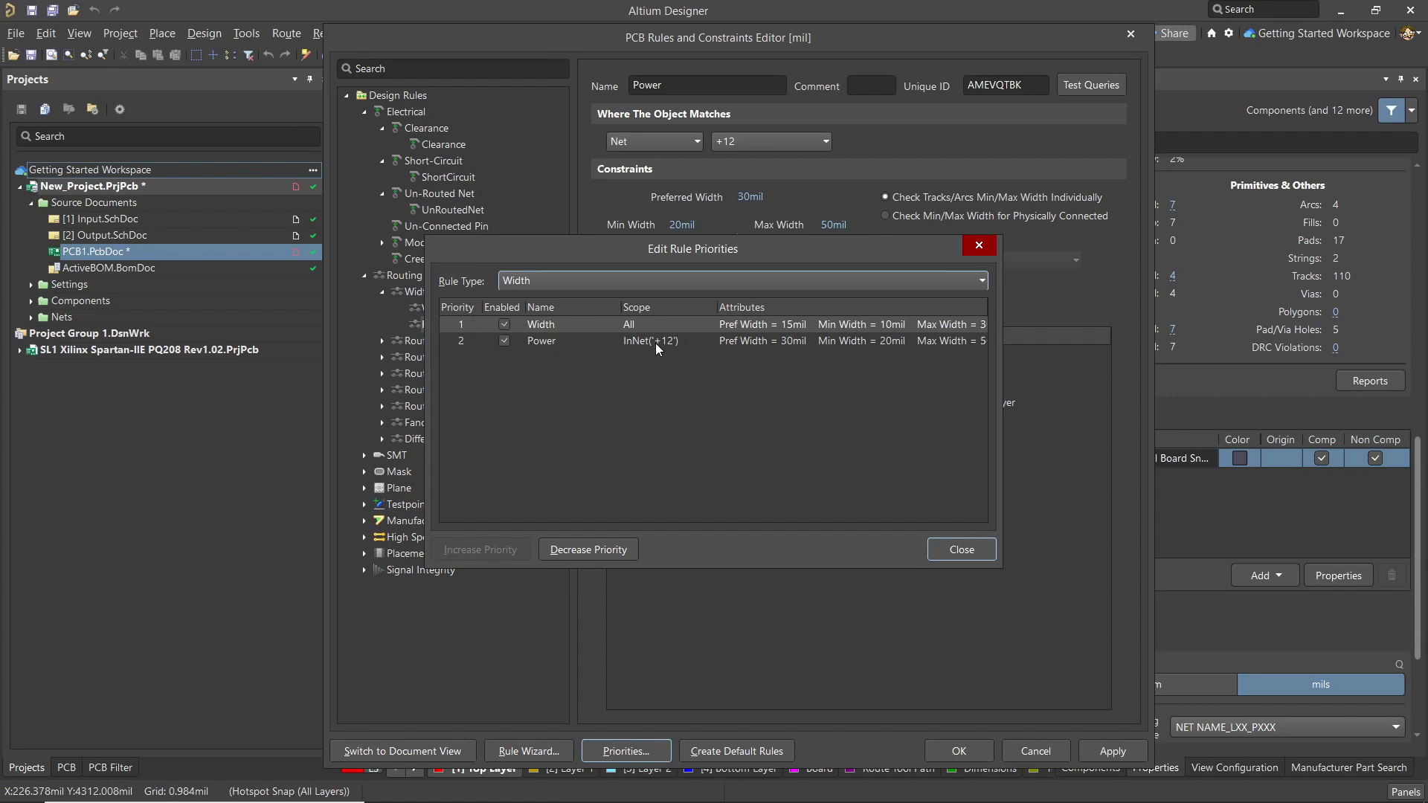
Rank the +12 Power width rule (20/30/50 mil) at priority 1 above Width and apply the rules
{"action": "left_click", "coordinate": [582, 551]}
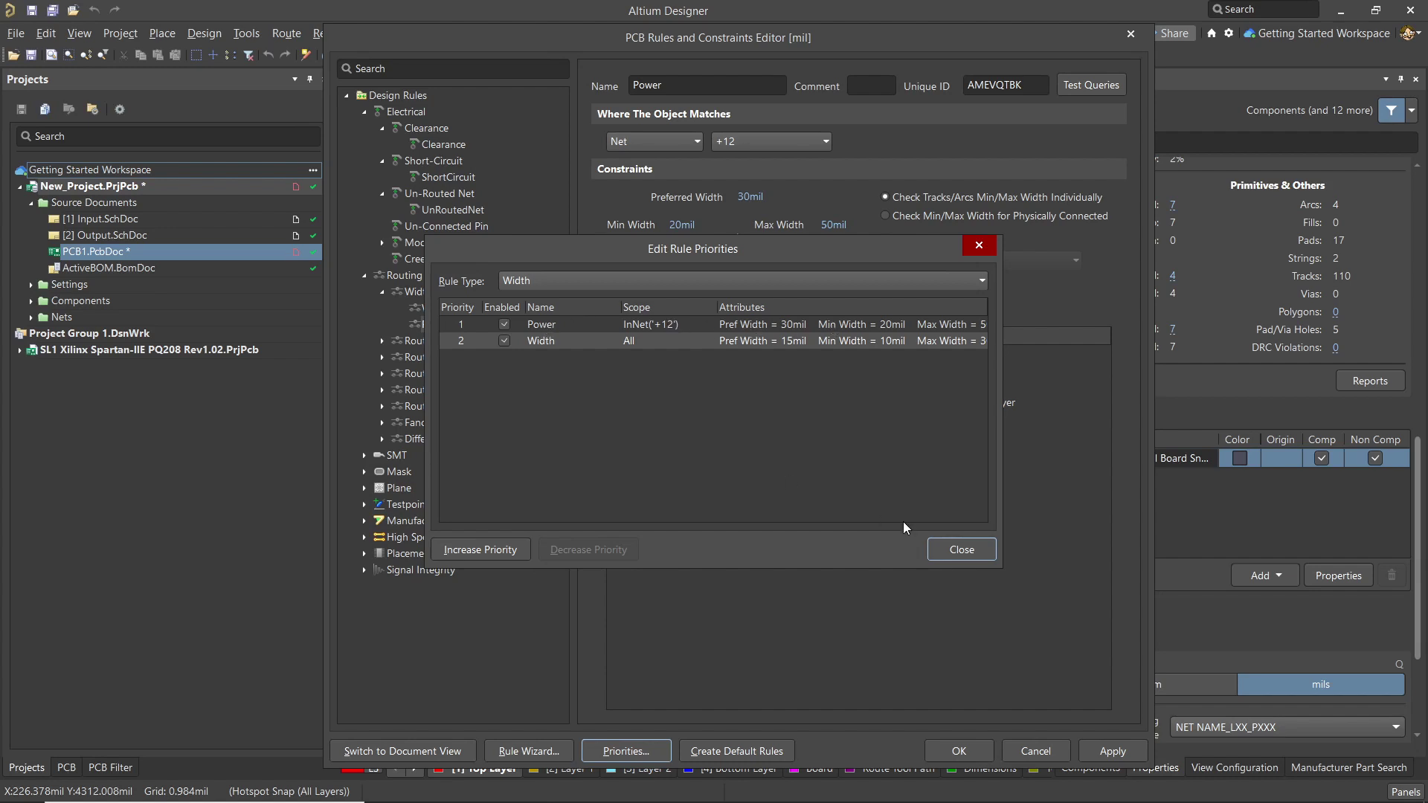
{"action": "left_click", "coordinate": [957, 552]}
{"action": "left_click", "coordinate": [1107, 753]}
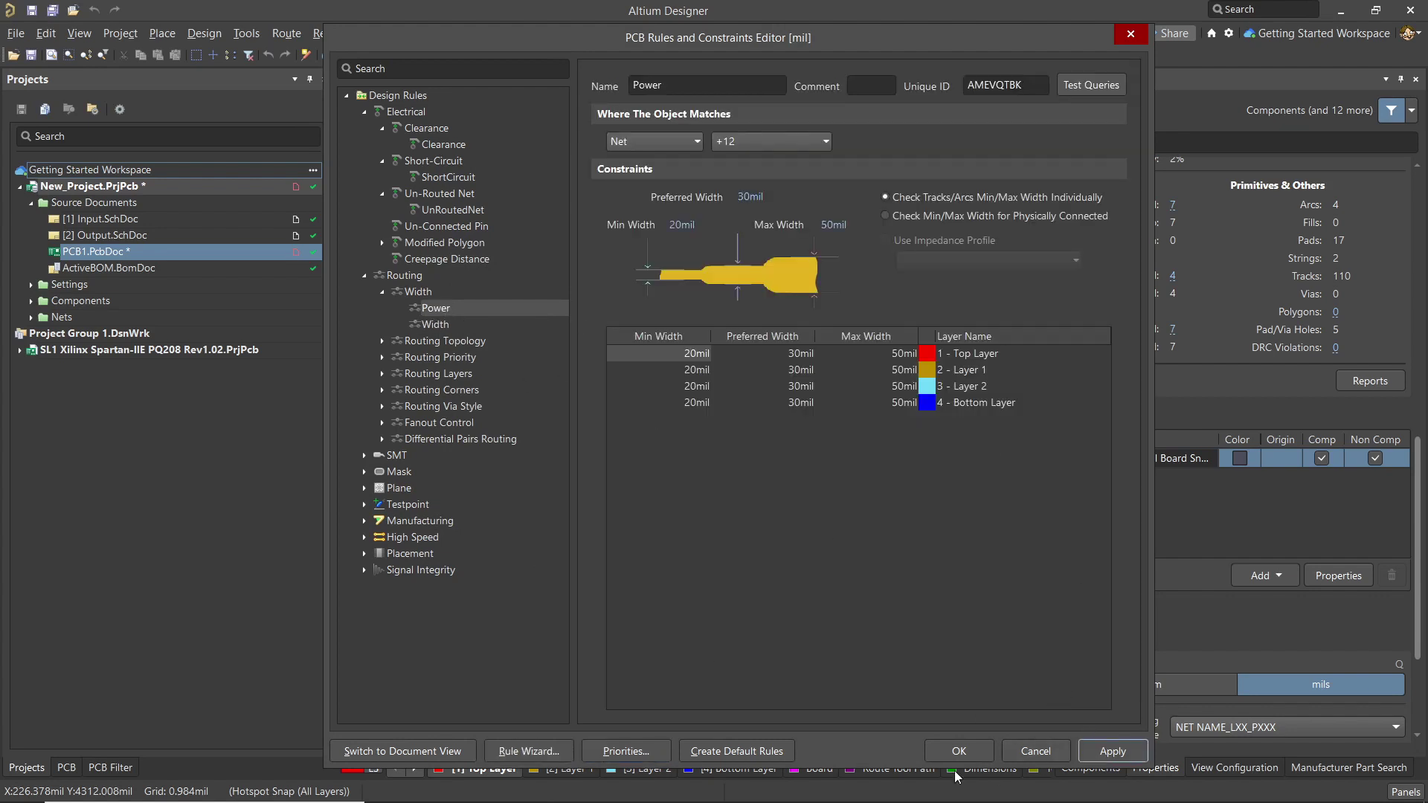
{"action": "left_click", "coordinate": [959, 752]}
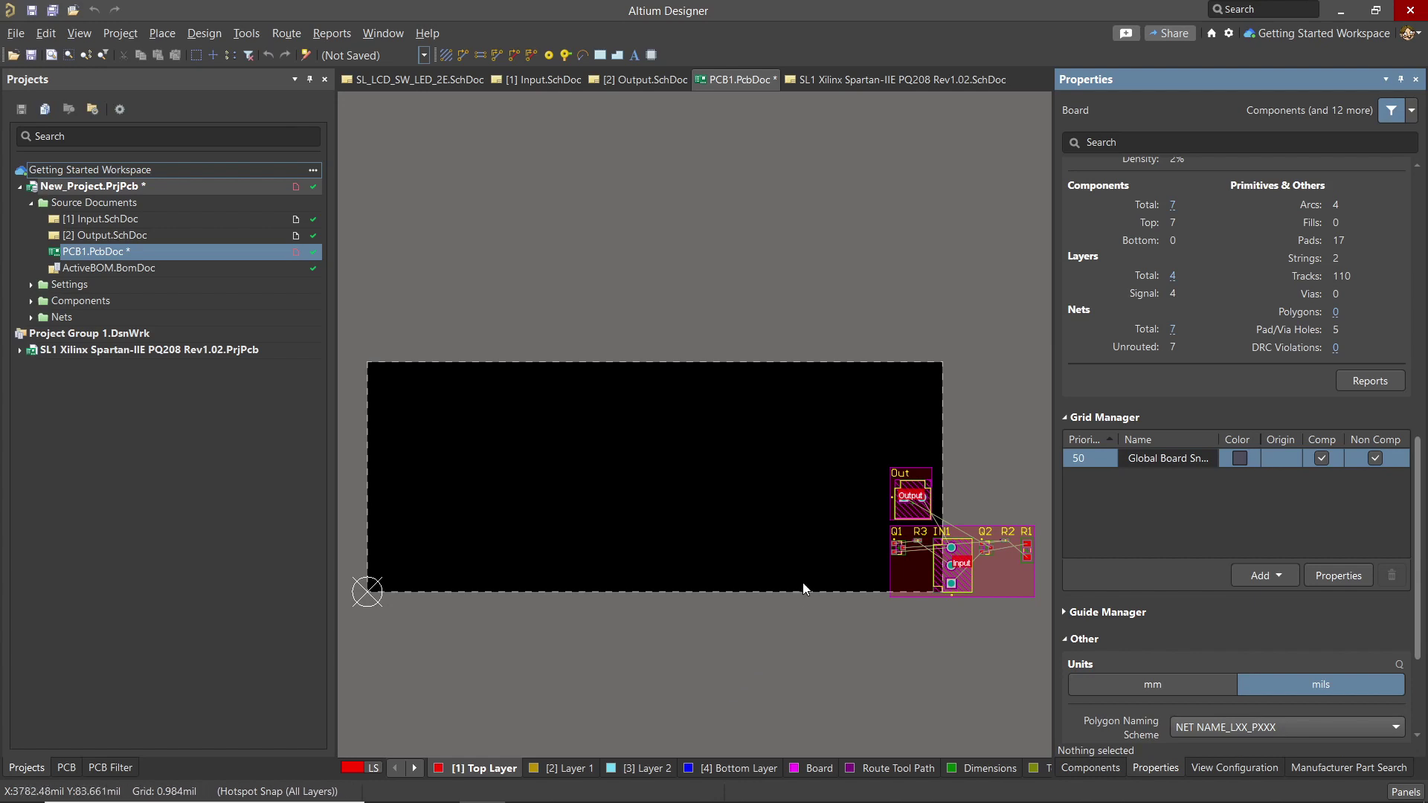
Drag the Input and Out groups onto the board, turning Input 90° upright near the left edge
{"action": "left_click_drag", "start_coordinate": [1001, 579], "coordinate": [535, 459]}
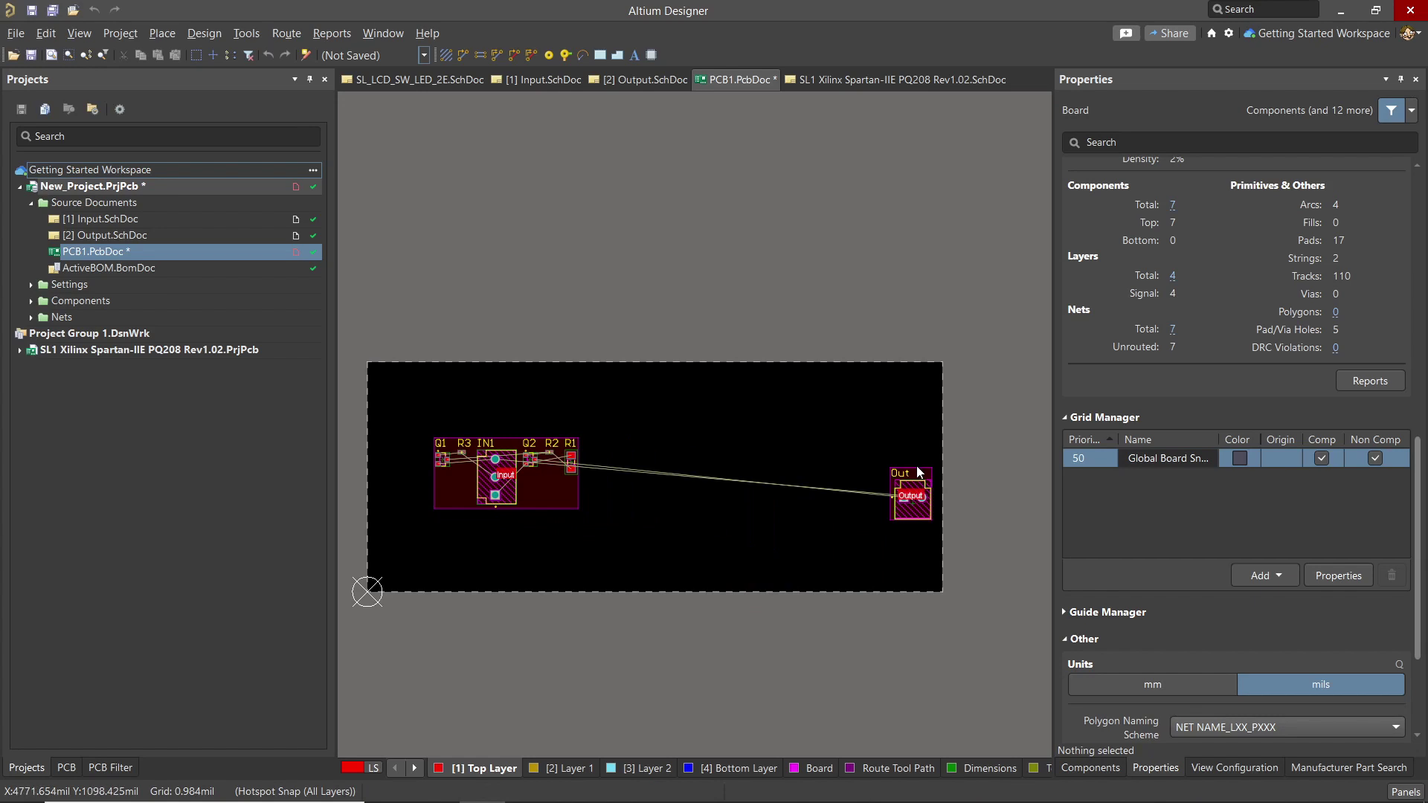
{"action": "mouse_move", "coordinate": [918, 471]}
{"action": "left_mouse_down"}
{"action": "mouse_move", "coordinate": [819, 455]}
{"action": "mouse_move", "coordinate": [928, 452]}
{"action": "left_mouse_up"}
{"action": "left_click", "coordinate": [609, 579]}
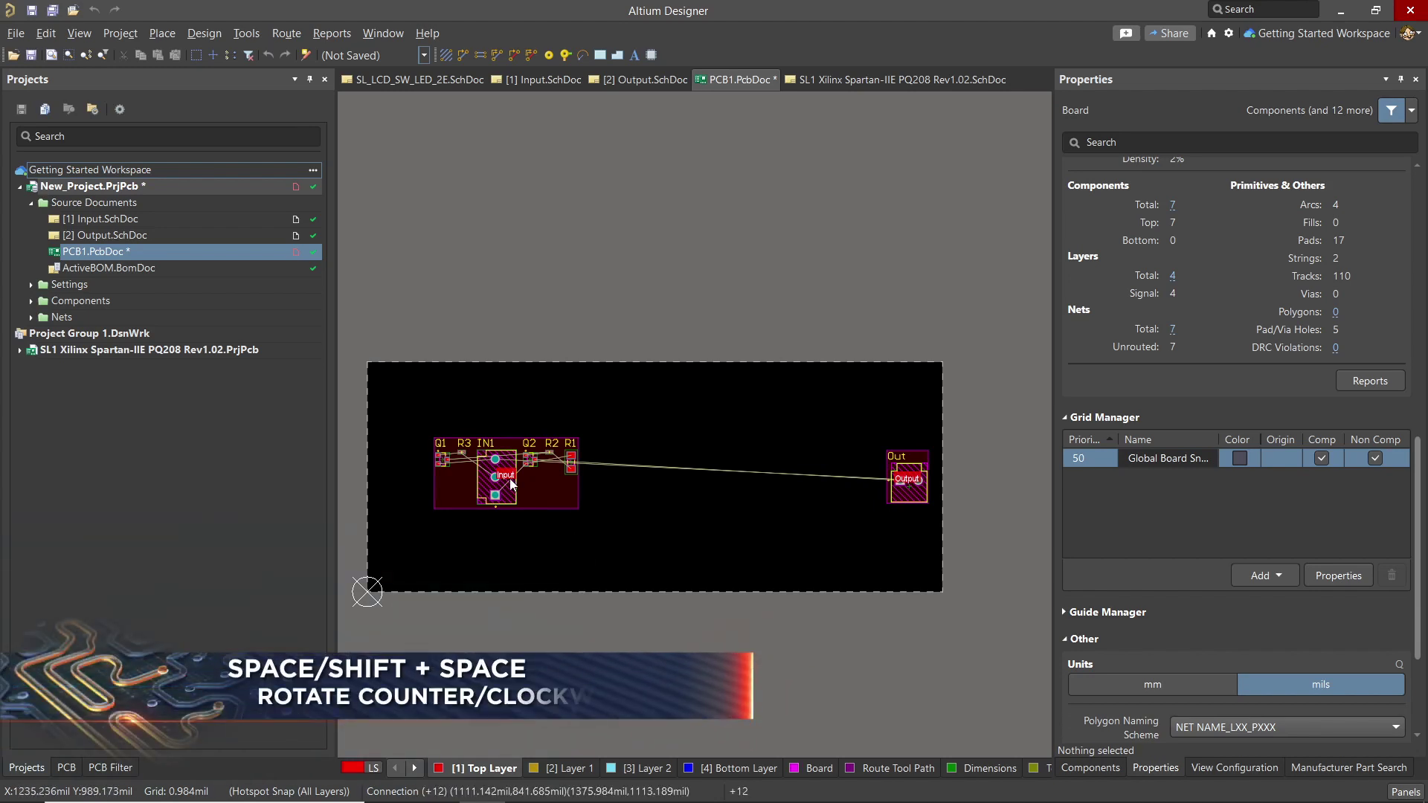
{"action": "left_click_drag", "start_coordinate": [538, 491], "coordinate": [469, 465]}
{"action": "key", "text": "space"}
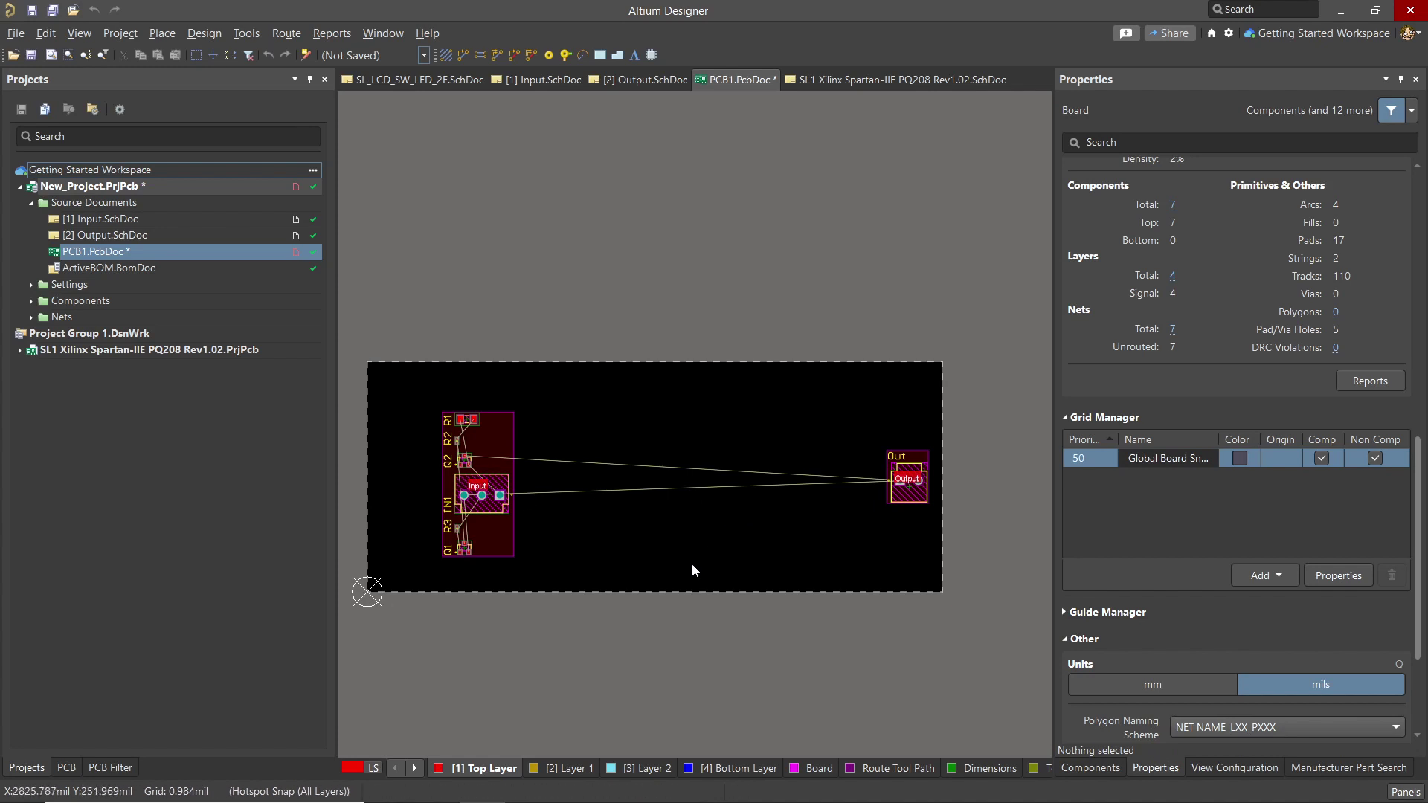
Delete the Input and Out component rooms
{"action": "left_click", "coordinate": [498, 430]}
{"action": "key", "text": "Delete"}
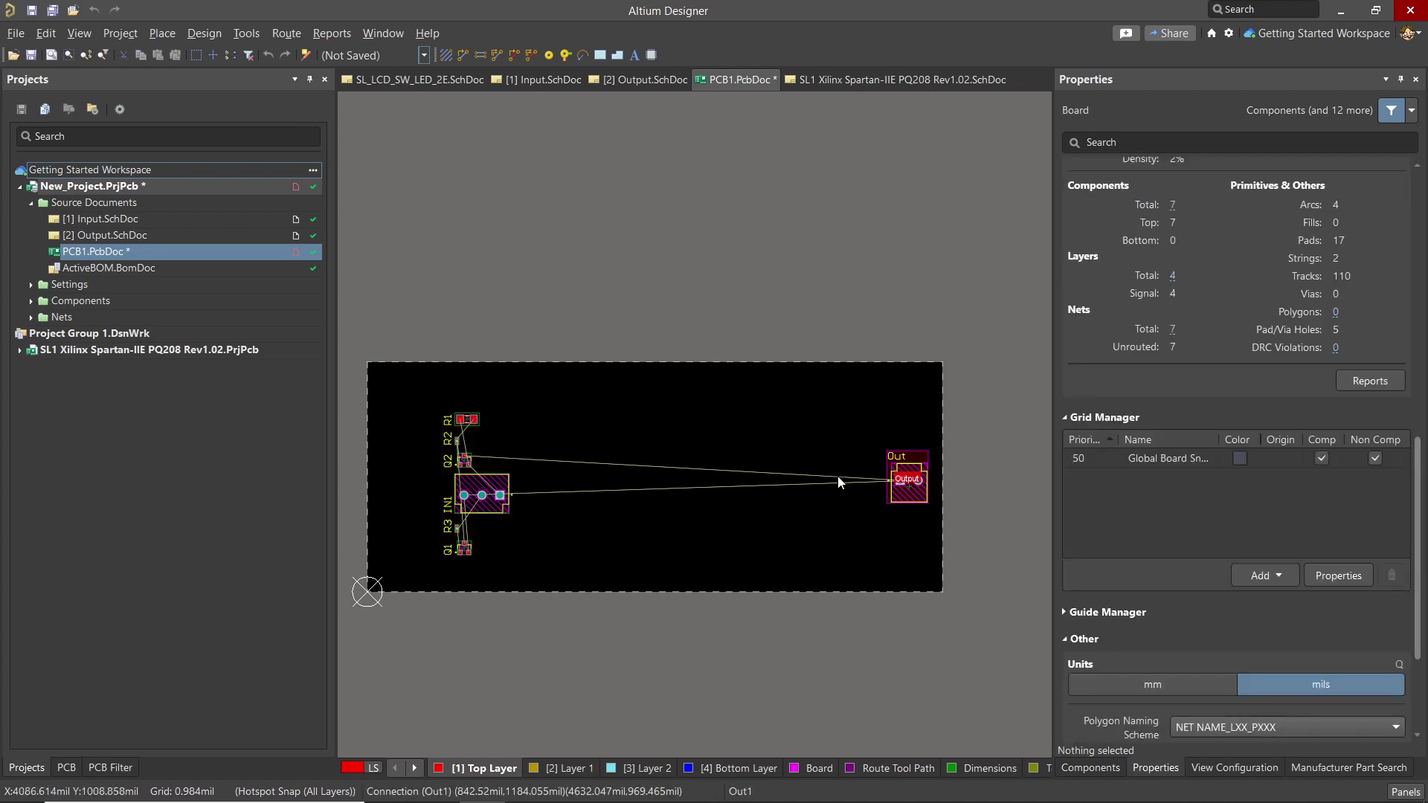
{"action": "left_click", "coordinate": [915, 472]}
{"action": "key", "text": "Delete"}
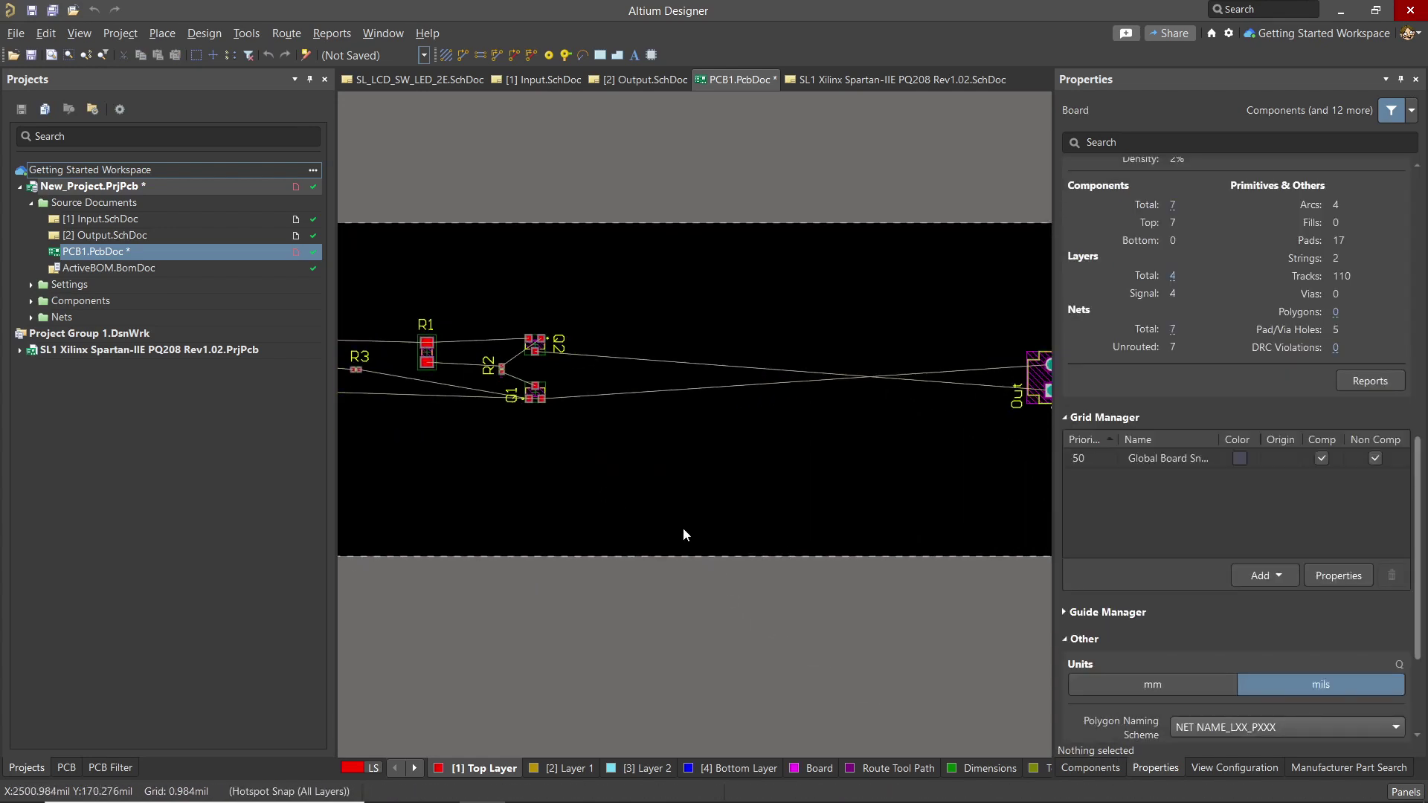
Move R2 beside Q2, rotated, and flip it onto the bottom side
{"action": "scroll", "coordinate": [672, 521], "scroll_direction": "down", "scroll_amount": 1, "text": "ctrl"}
{"action": "scroll", "coordinate": [672, 515], "scroll_direction": "left", "scroll_amount": 1, "text": "shift"}
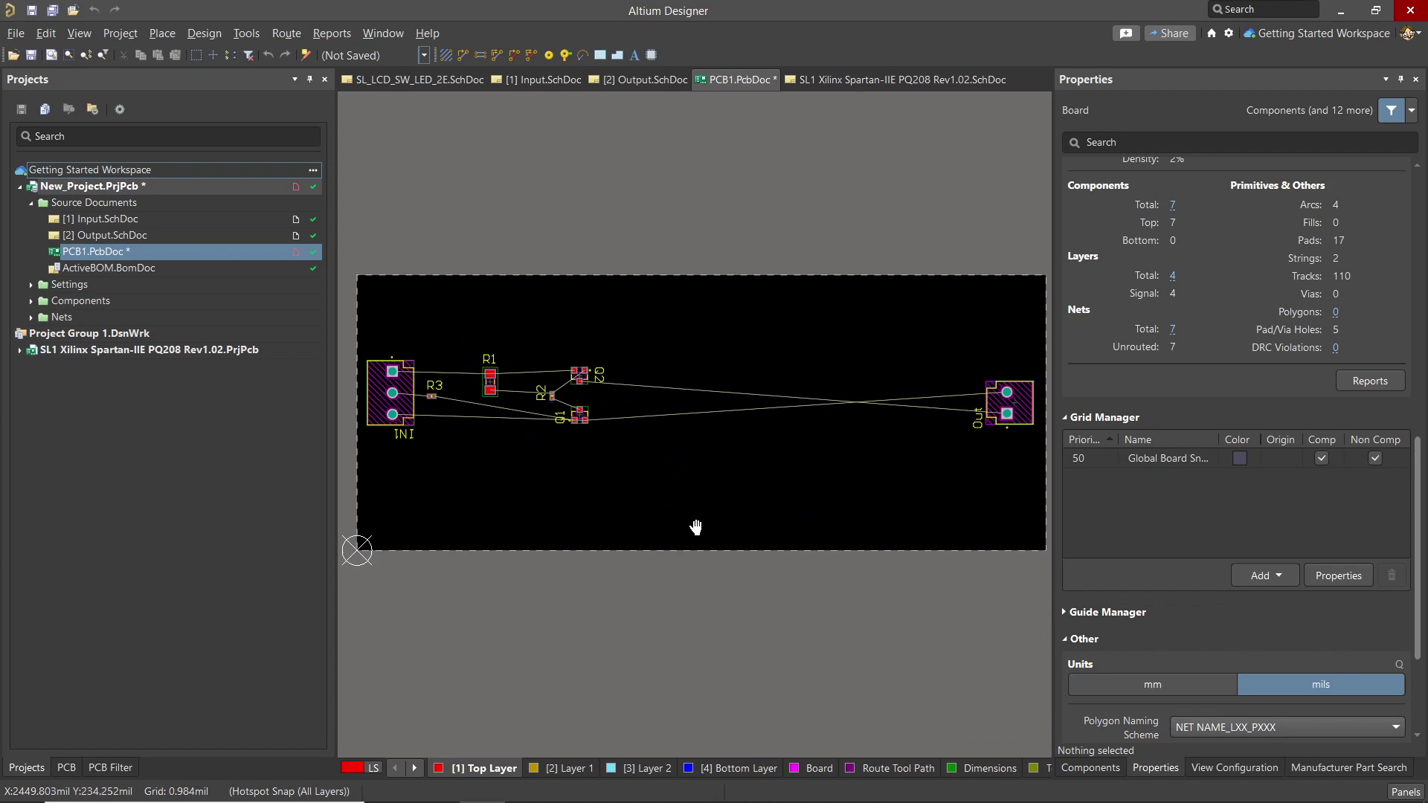
{"action": "scroll", "coordinate": [482, 398], "scroll_direction": "up", "scroll_amount": 4, "text": "ctrl"}
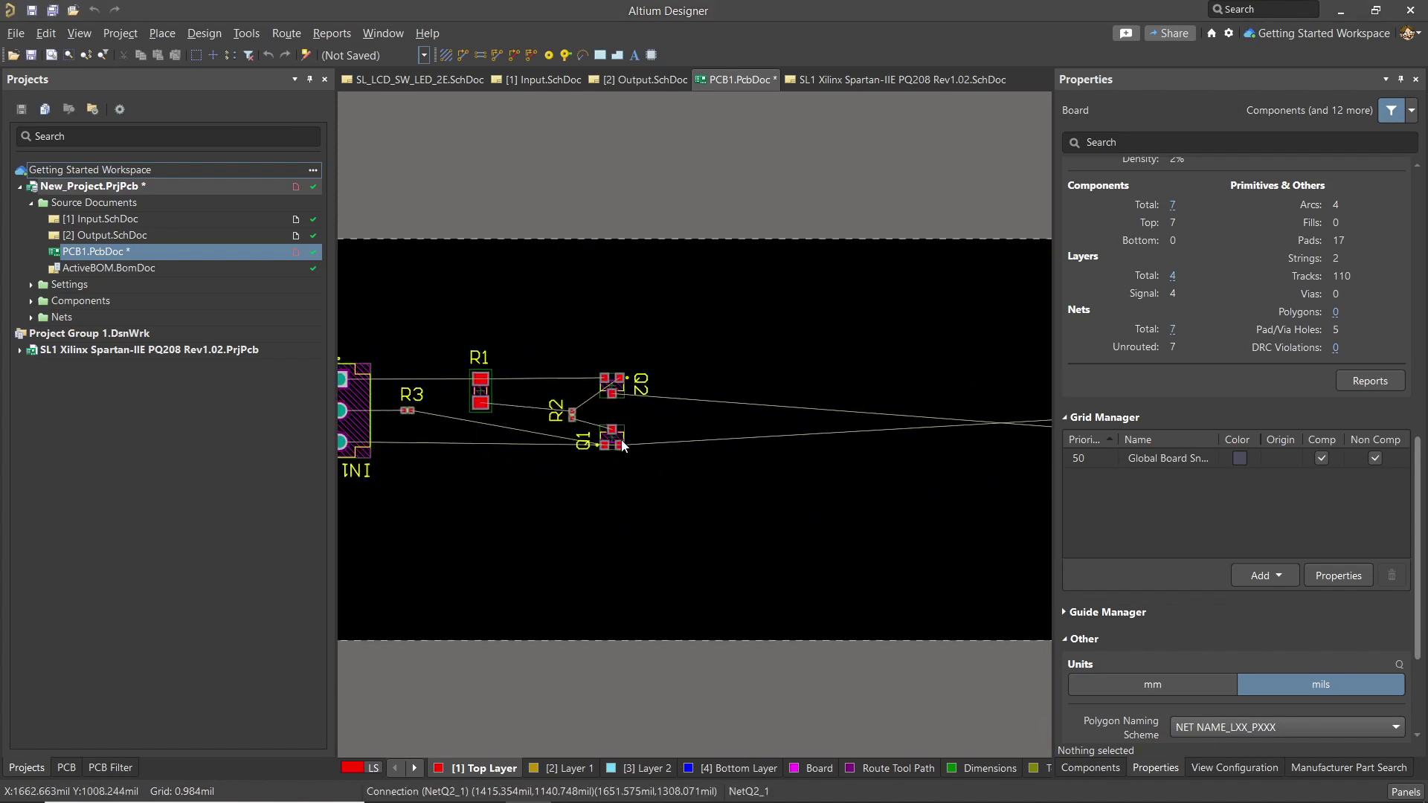
{"action": "scroll", "coordinate": [620, 280], "scroll_direction": "left", "scroll_amount": 3, "text": "shift"}
{"action": "scroll", "coordinate": [621, 280], "scroll_direction": "up", "scroll_amount": 1}
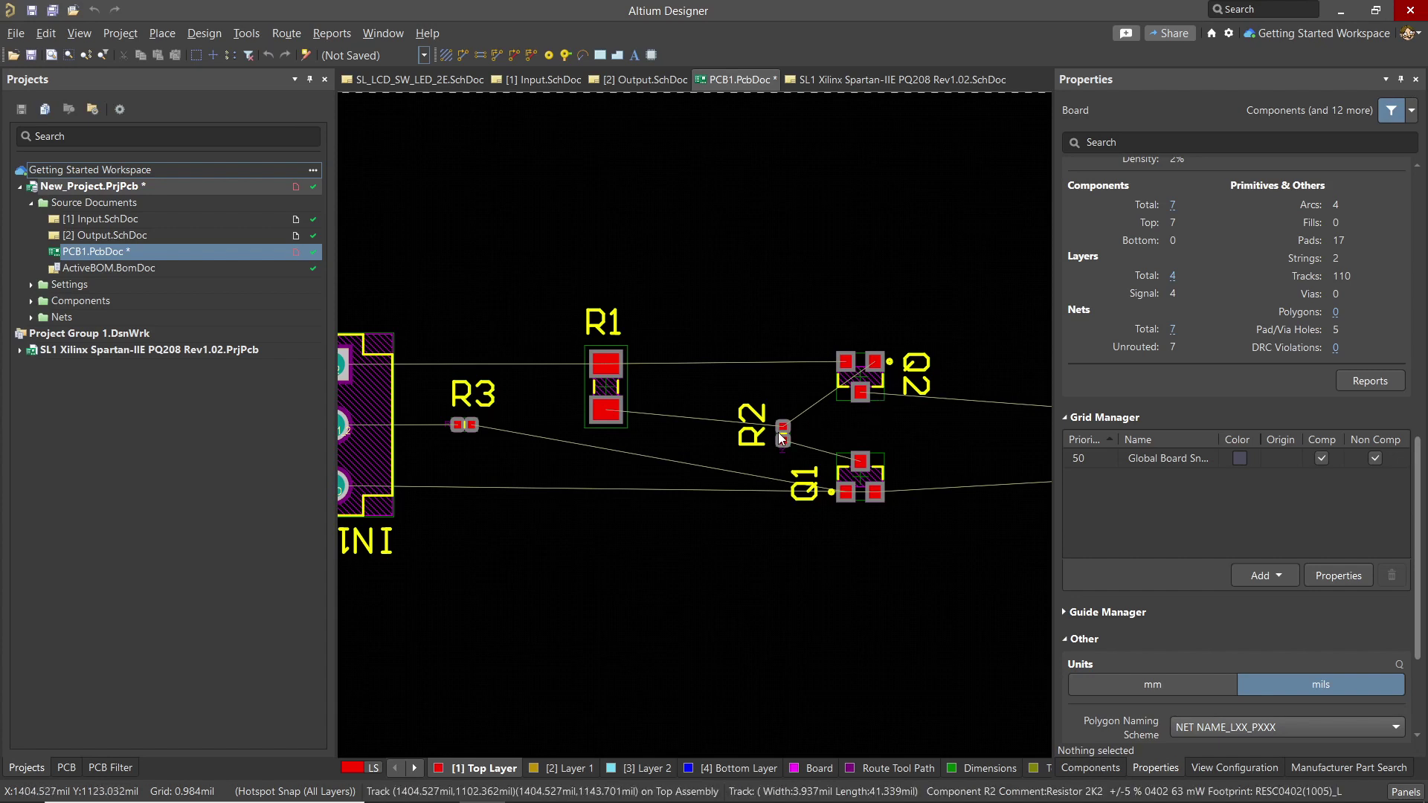
{"action": "key", "text": "space"}
{"action": "key", "text": "space"}
{"action": "left_click_drag", "start_coordinate": [782, 433], "coordinate": [917, 431]}
{"action": "key", "text": "l"}
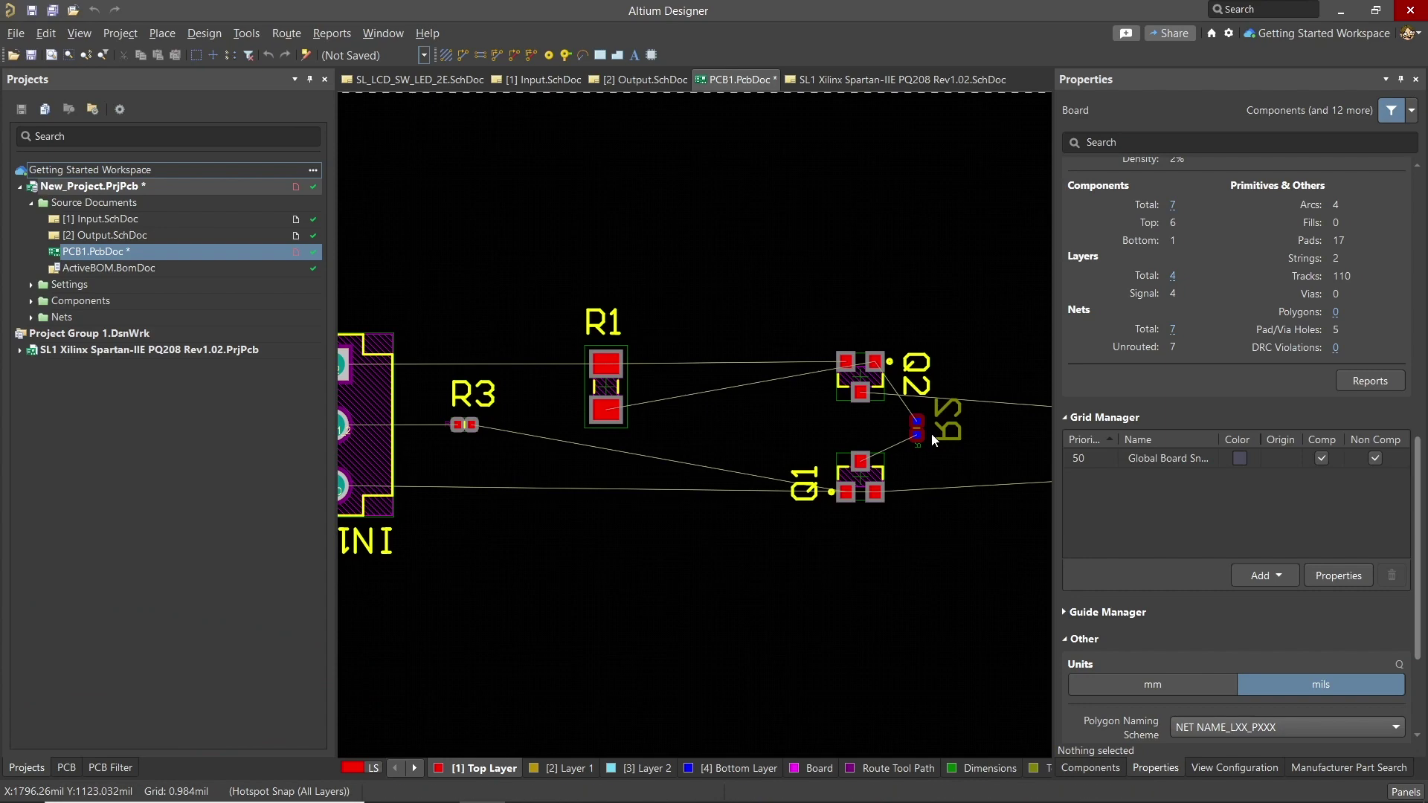
Rotate R1 by 180° and nudge it slightly upward
{"action": "key", "text": "space"}
{"action": "key", "text": "space"}
{"action": "left_click_drag", "start_coordinate": [606, 386], "coordinate": [624, 346]}
{"action": "left_click", "coordinate": [904, 310]}
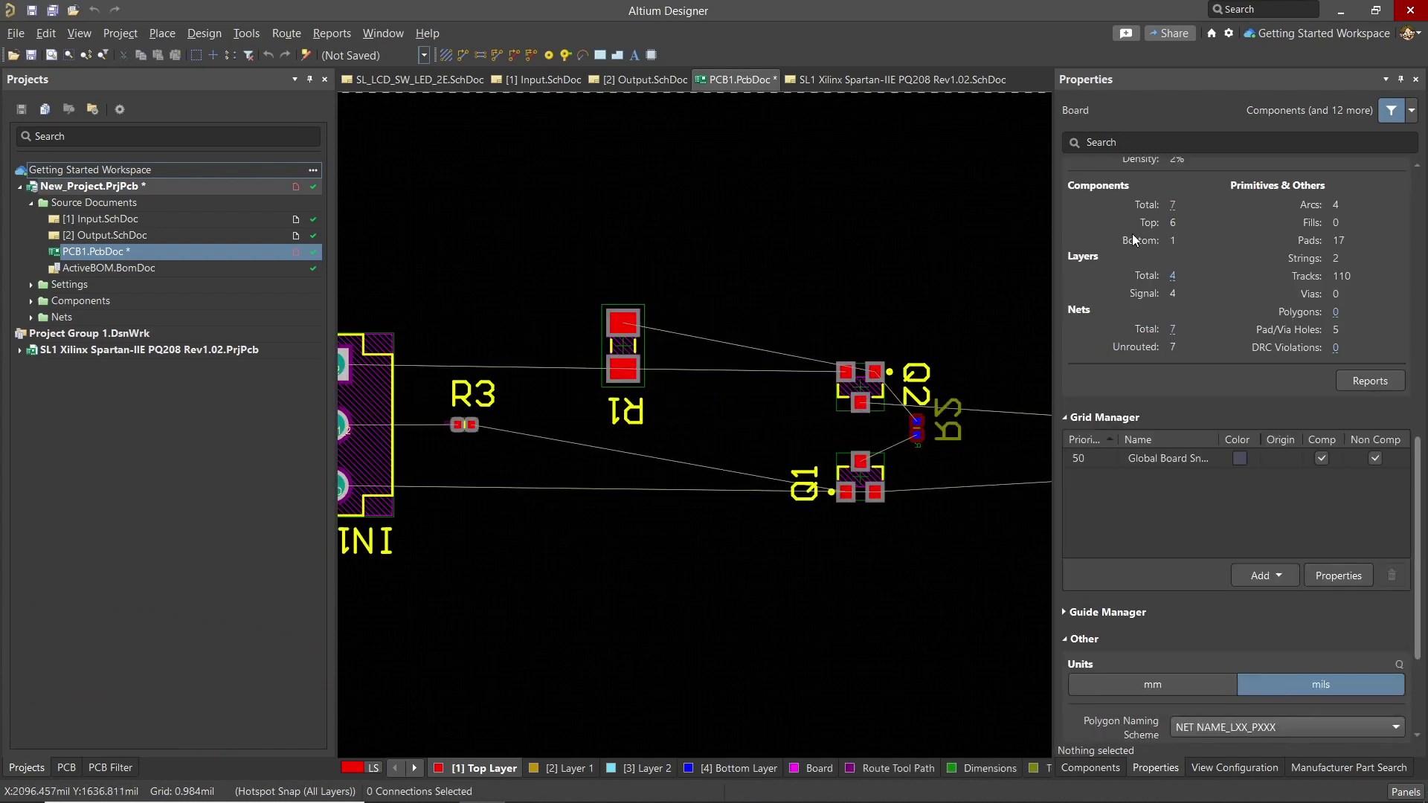
{"action": "scroll", "coordinate": [837, 608], "scroll_direction": "down", "scroll_amount": 1, "text": "ctrl"}
{"action": "key", "text": "shift+s"}
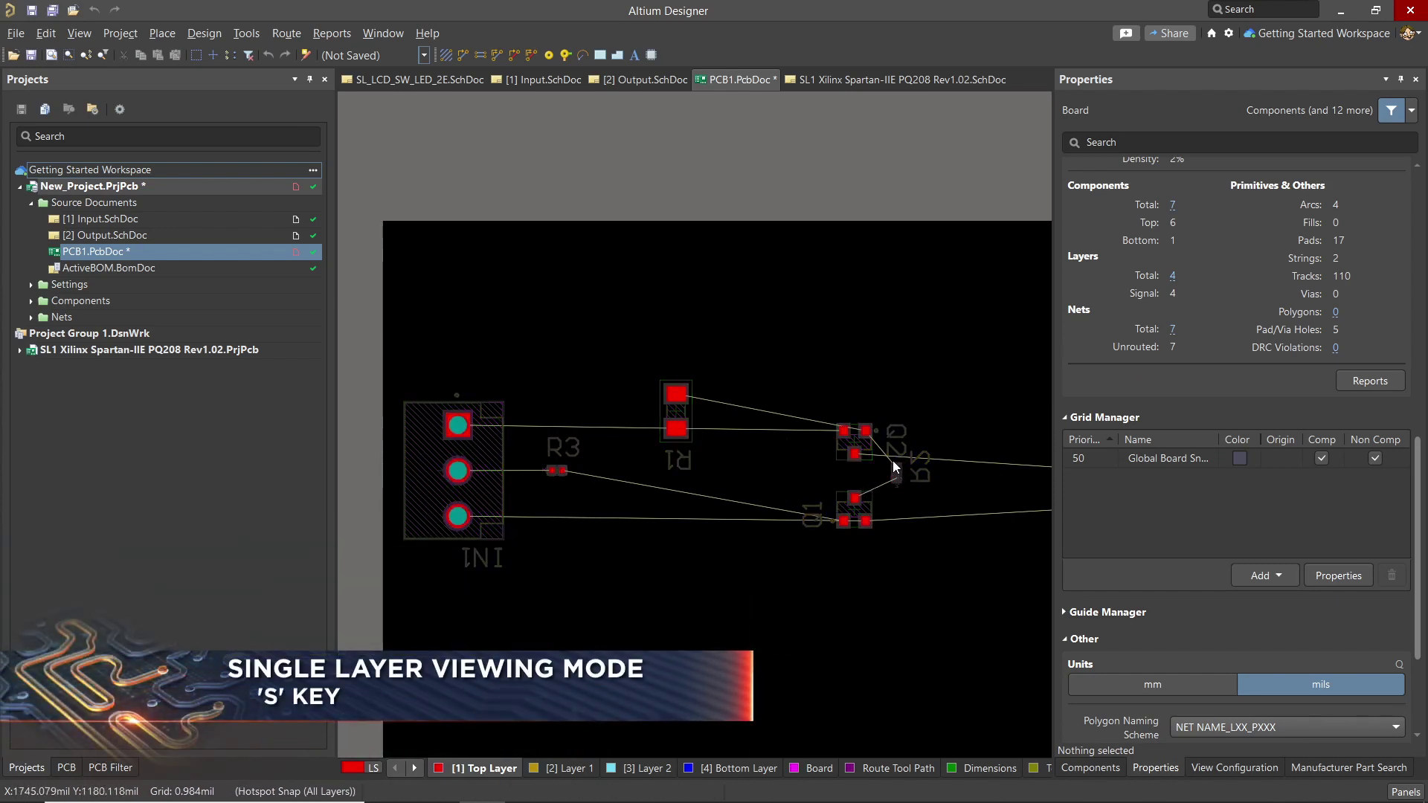
View Layer 2, Bottom Layer and Layer 1 singly, then restore all layers with Top Layer active
{"action": "key", "text": "plus"}
{"action": "key", "text": "plus"}
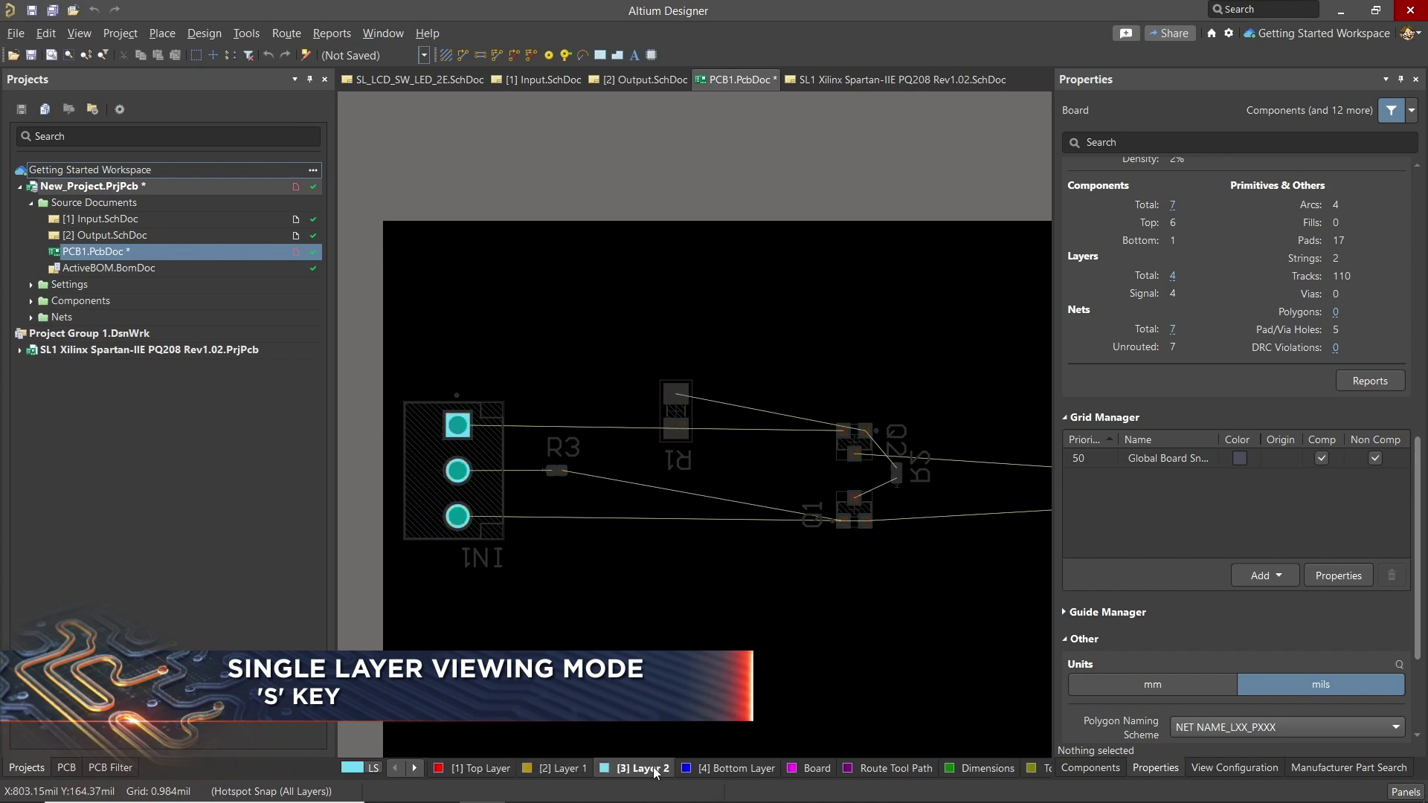
{"action": "left_click", "coordinate": [729, 776]}
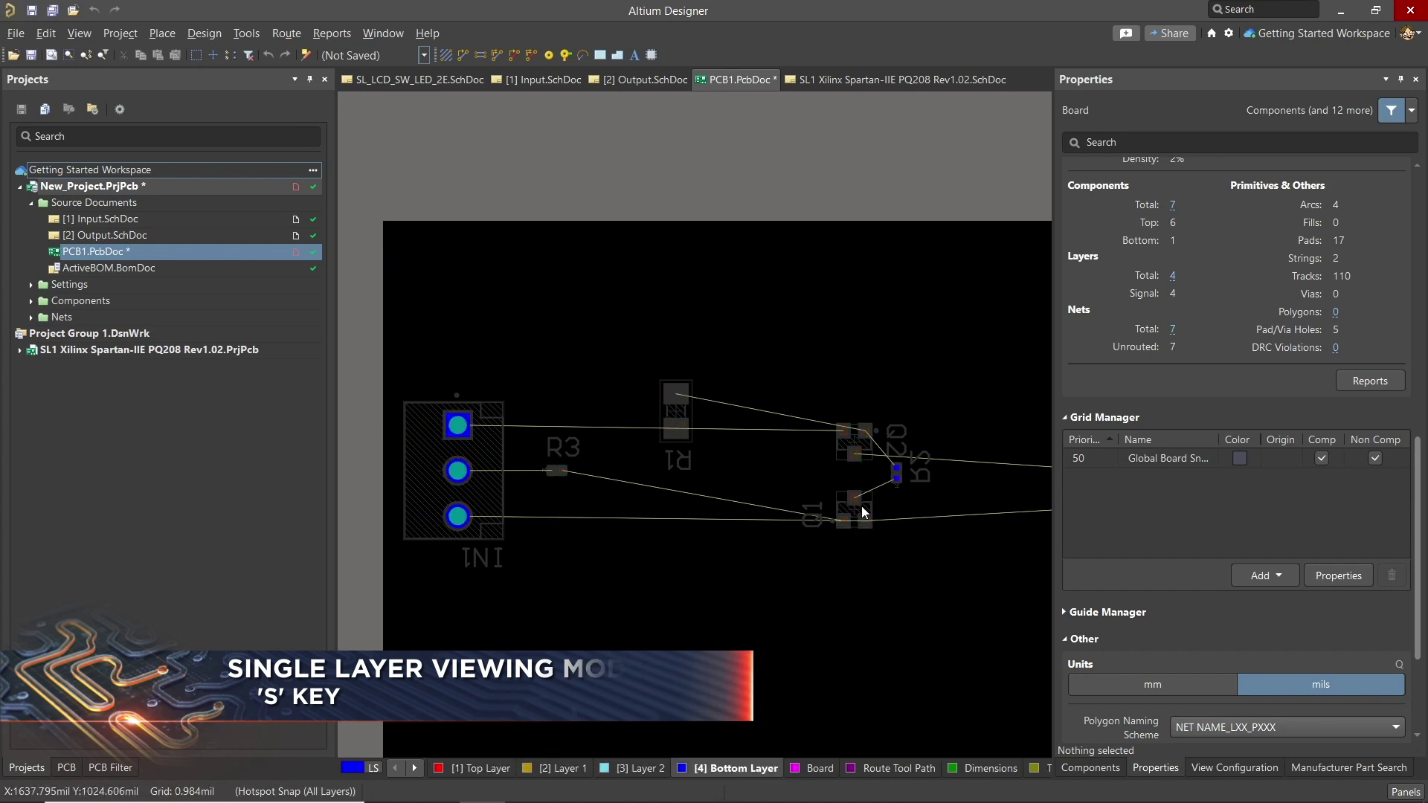
{"action": "key", "text": "shift+s"}
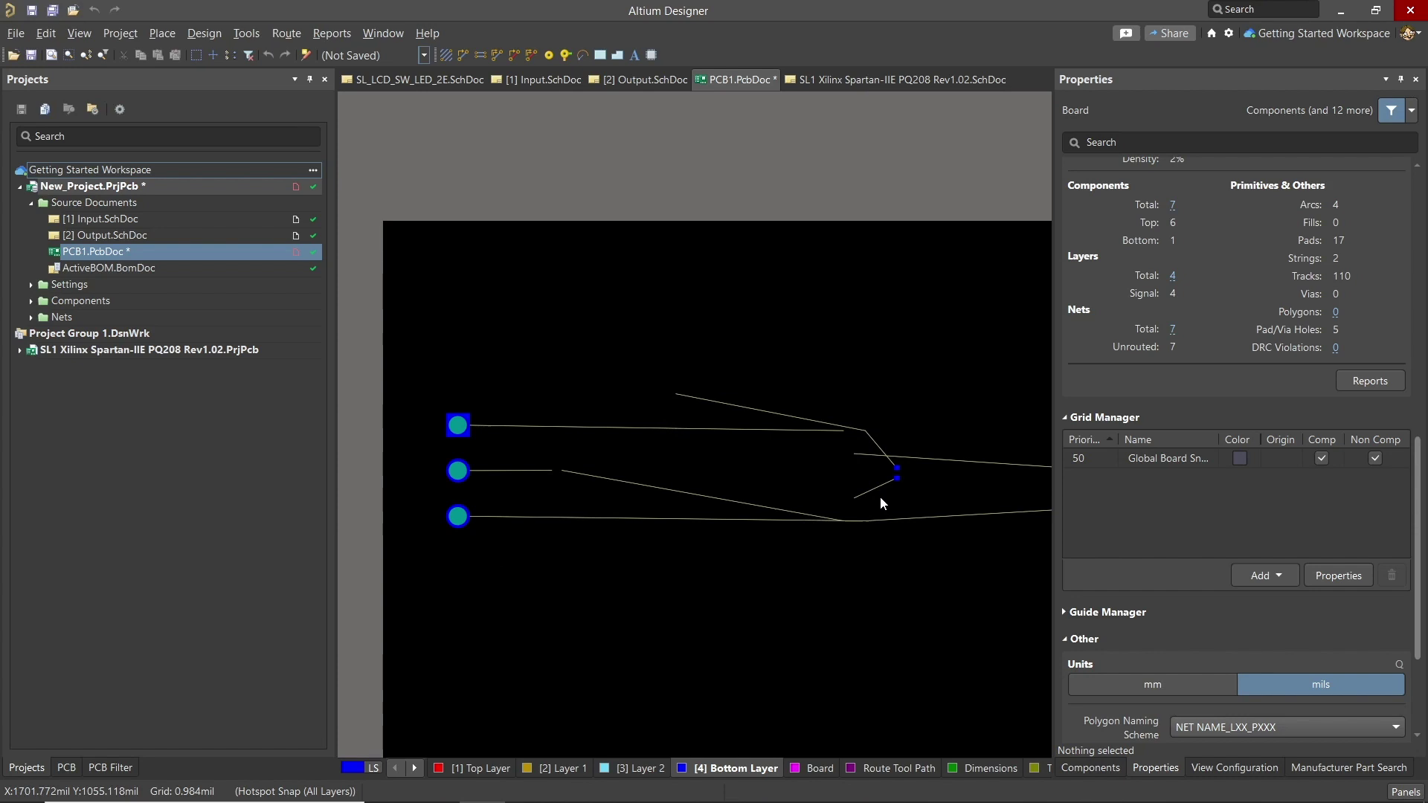
{"action": "left_click", "coordinate": [644, 760]}
{"action": "left_click", "coordinate": [568, 768]}
{"action": "left_click", "coordinate": [495, 768]}
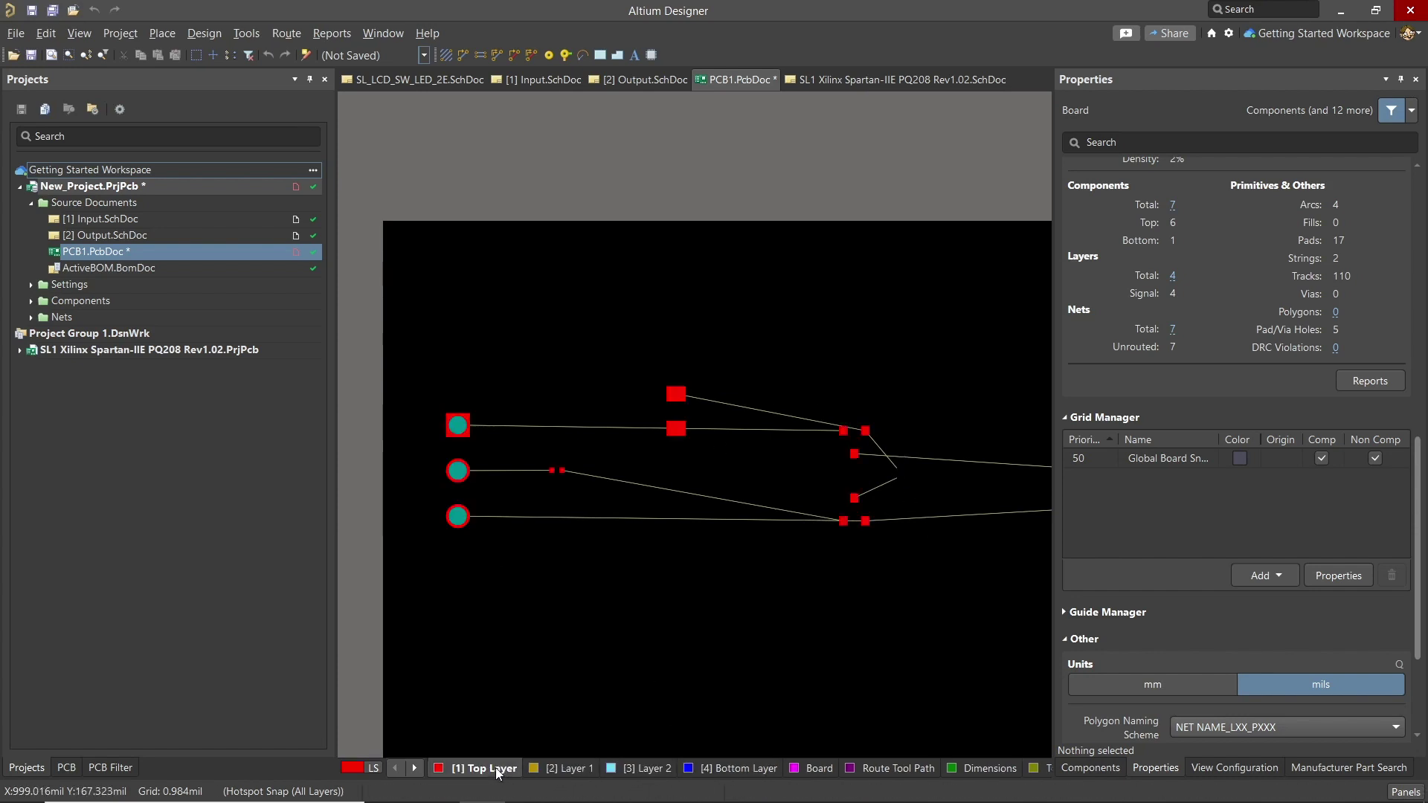
{"action": "key", "text": "shift+s"}
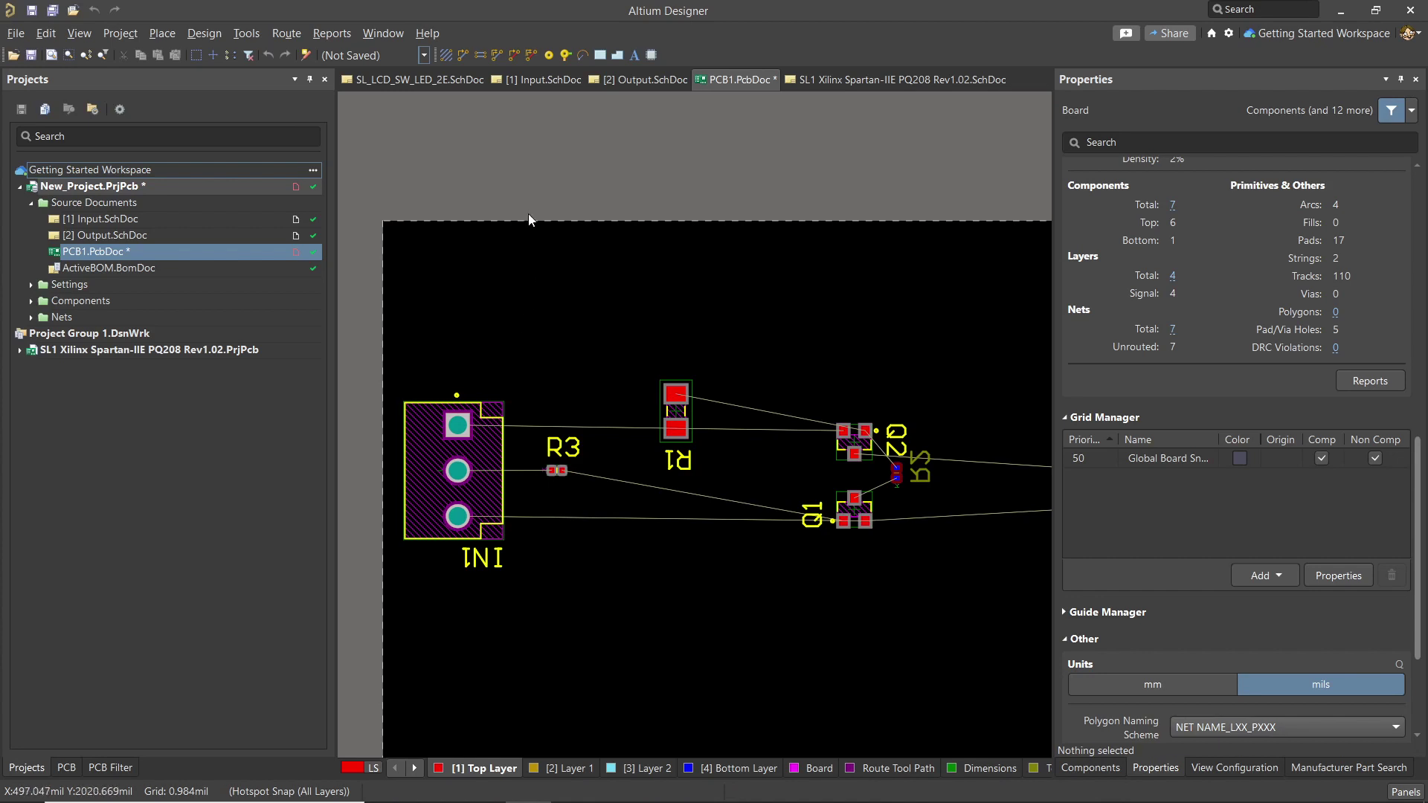
{"action": "left_click", "coordinate": [462, 55]}
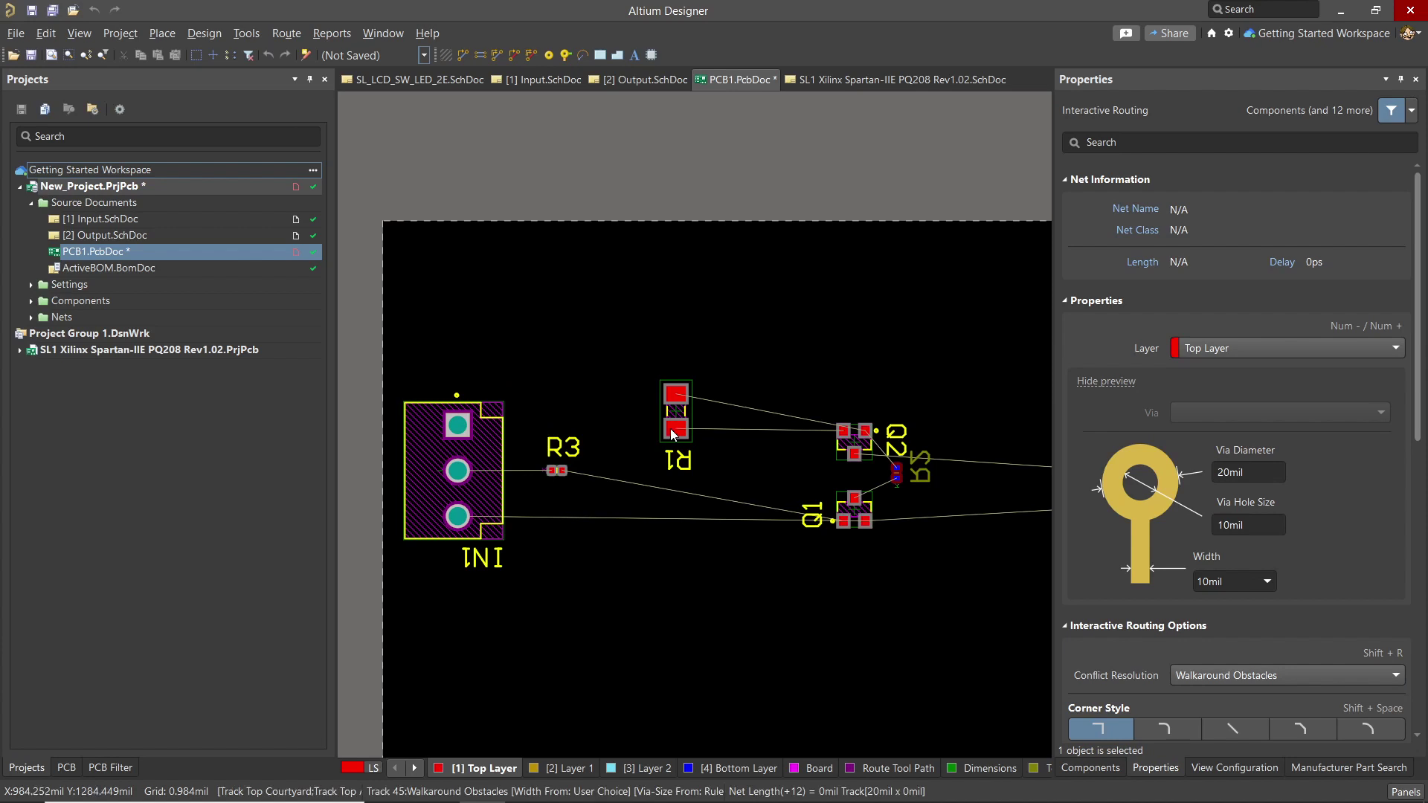
Route top-layer tracks from IN1 to R1, R1 to Q2, and IN1's middle pad to R3
{"action": "left_click", "coordinate": [457, 425]}
{"action": "left_click", "coordinate": [677, 431]}
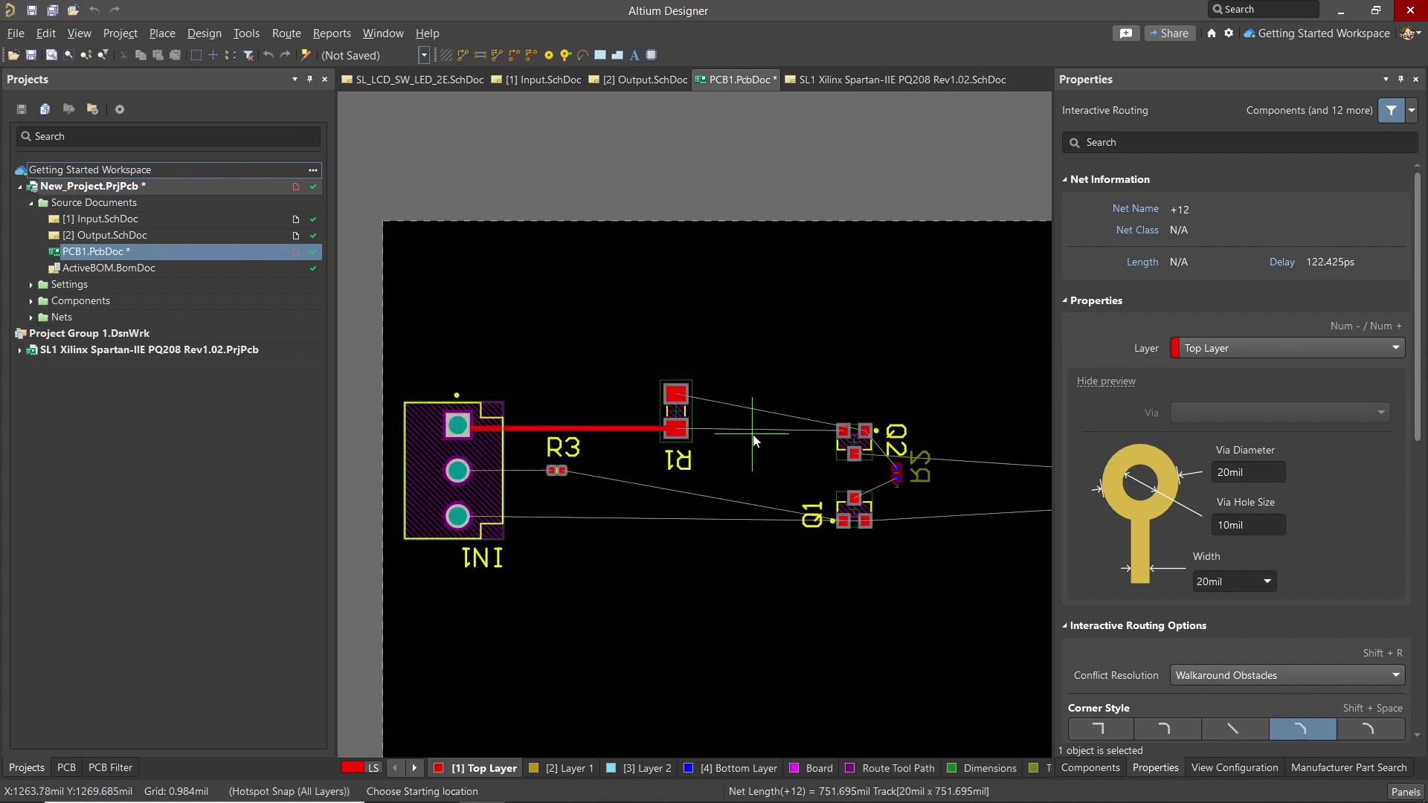
{"action": "left_click", "coordinate": [683, 431]}
{"action": "left_click", "coordinate": [843, 430]}
{"action": "left_click", "coordinate": [676, 393]}
{"action": "left_click", "coordinate": [865, 430]}
{"action": "left_click", "coordinate": [457, 470]}
{"action": "left_click", "coordinate": [550, 472]}
Route the GND track from IN1 to Q1 and R3 to Q1, then slide their bends left
{"action": "left_click", "coordinate": [463, 523]}
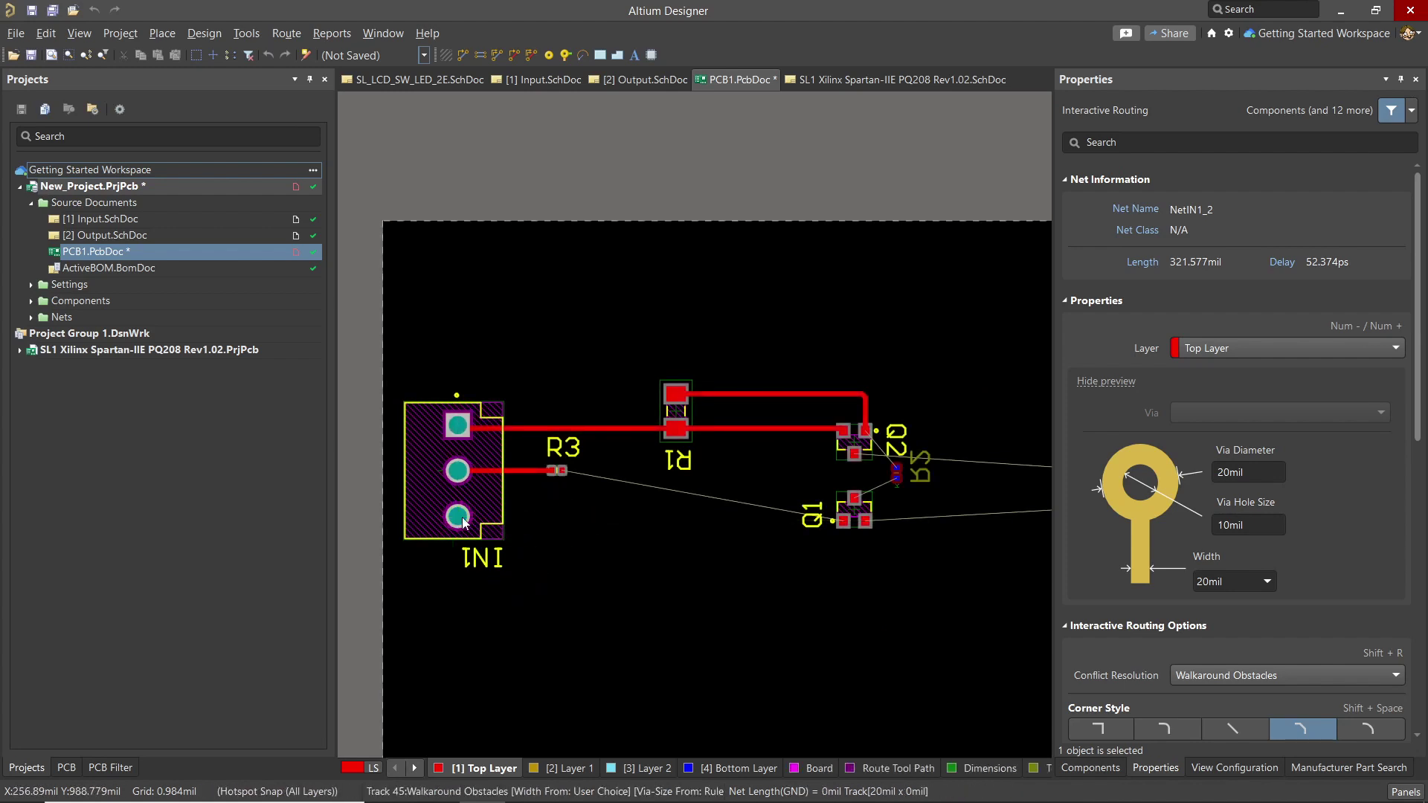
{"action": "left_click", "coordinate": [690, 520]}
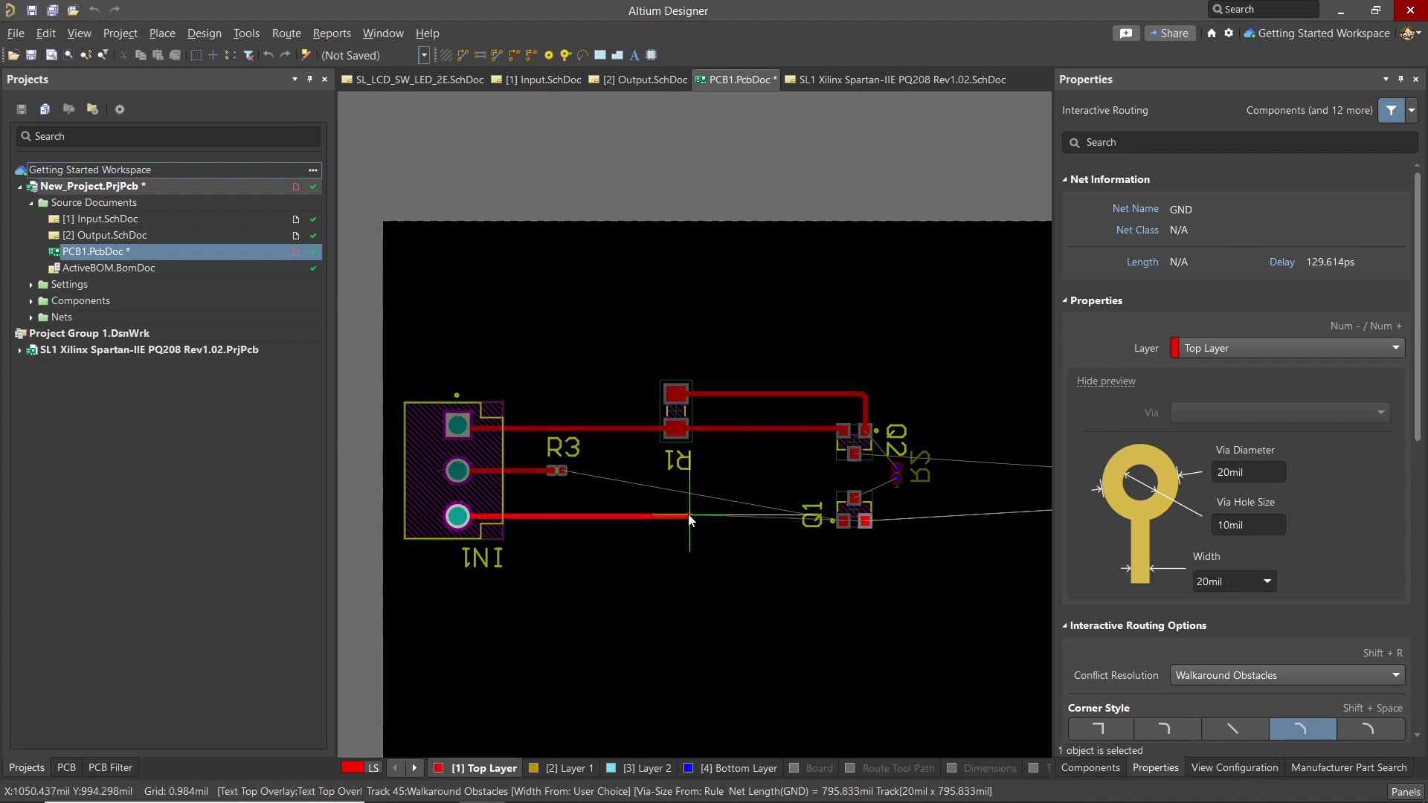
{"action": "left_click", "coordinate": [690, 520], "text": "ctrl"}
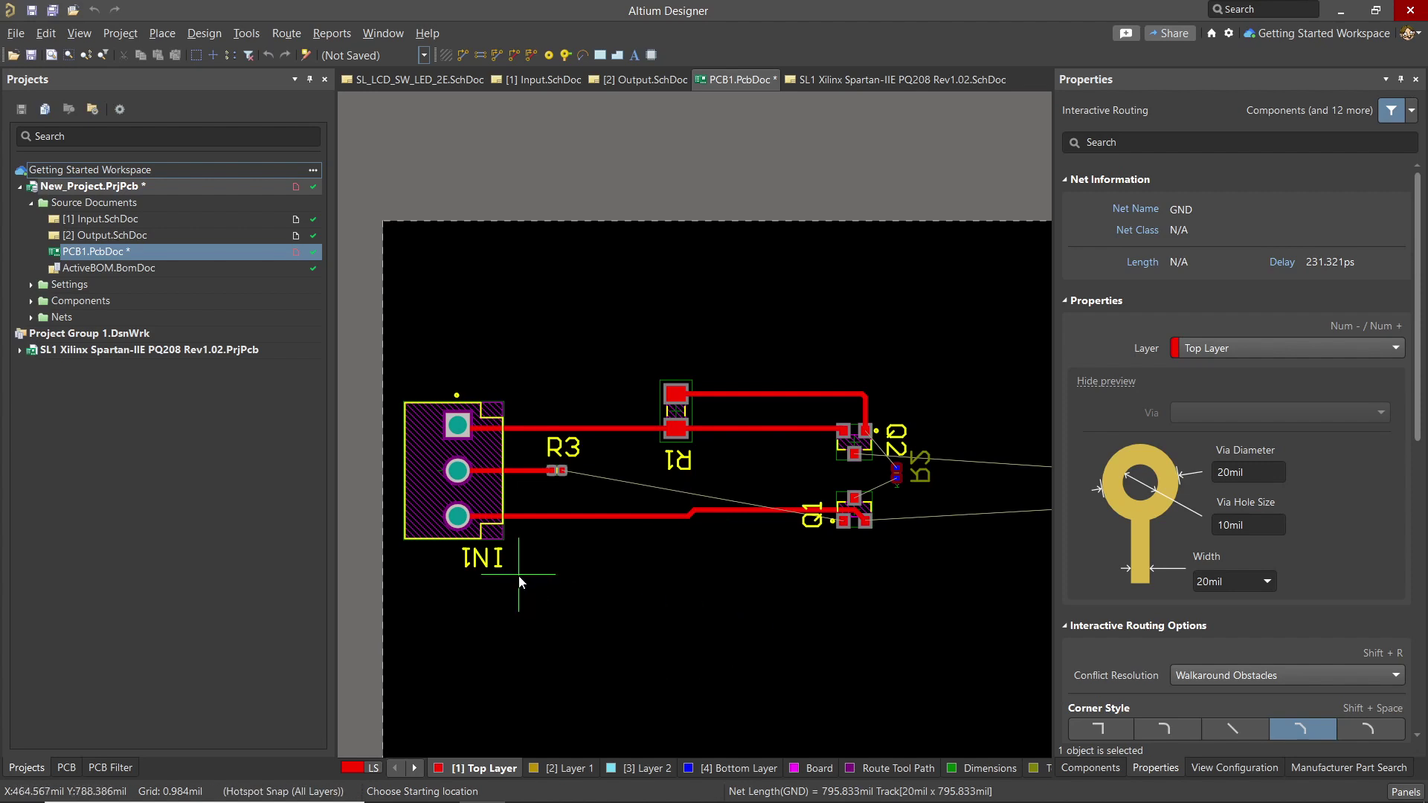
{"action": "left_click", "coordinate": [864, 524]}
{"action": "left_click", "coordinate": [661, 518]}
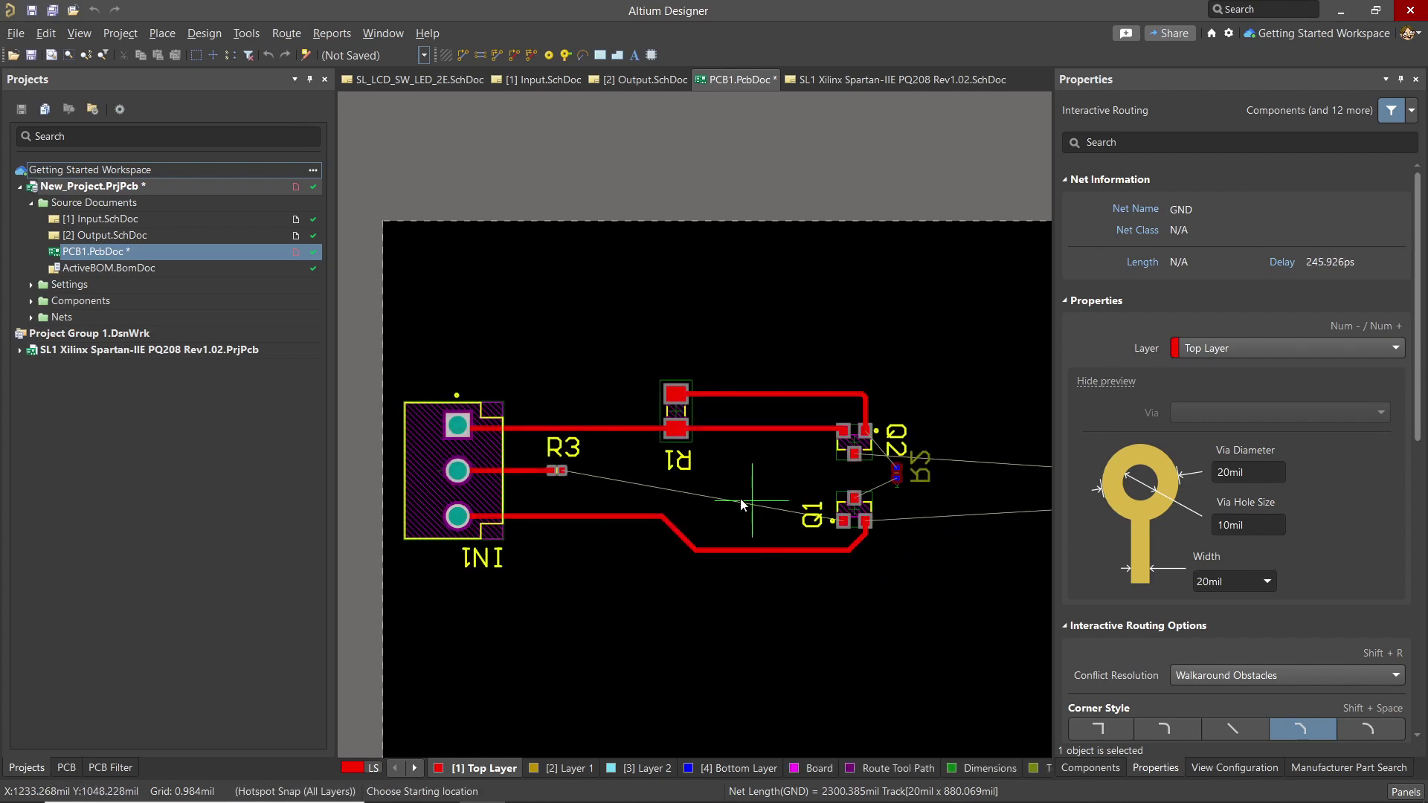
{"action": "left_click", "coordinate": [562, 471]}
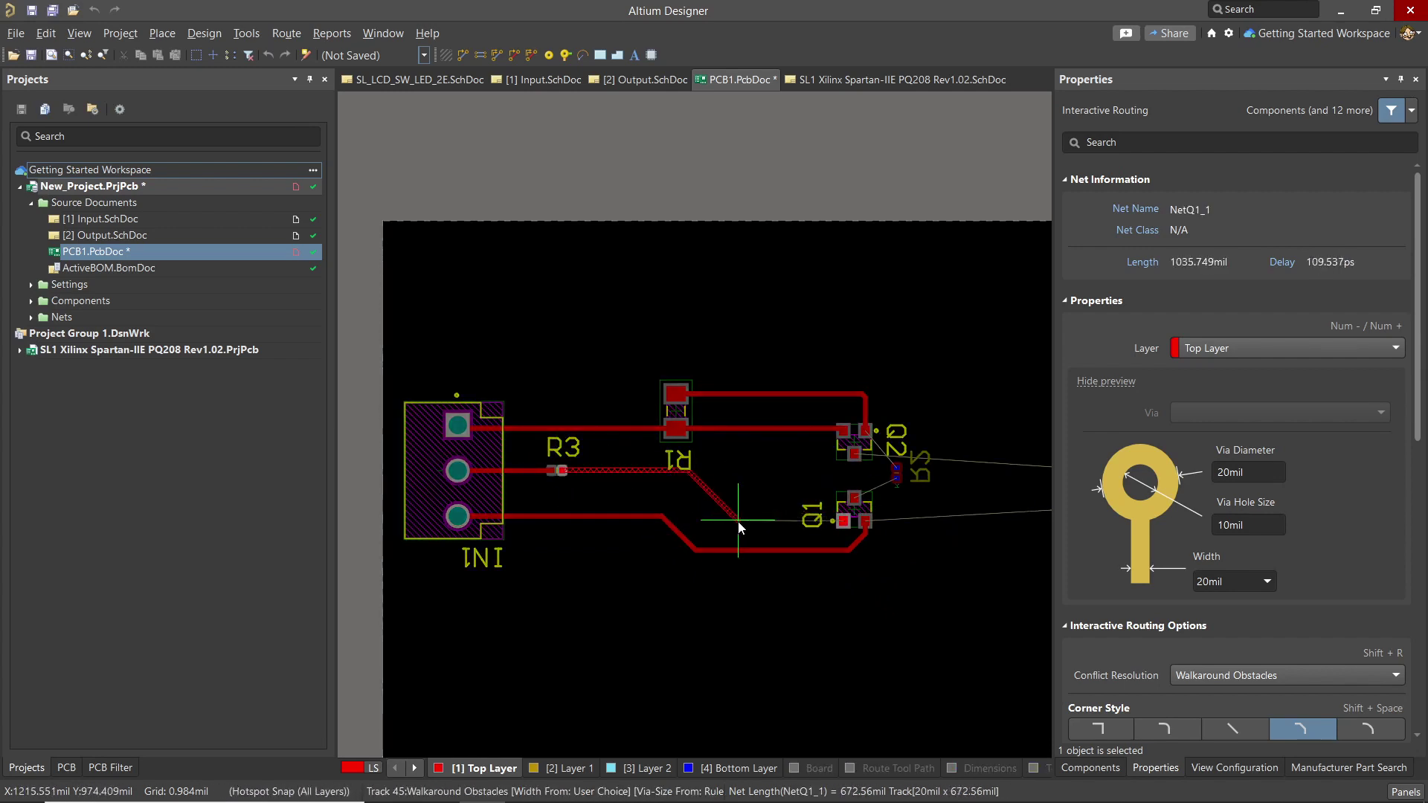
{"action": "left_click", "coordinate": [779, 530]}
{"action": "key", "text": "Escape"}
{"action": "left_click_drag", "start_coordinate": [764, 533], "coordinate": [699, 500]}
{"action": "left_click_drag", "start_coordinate": [670, 534], "coordinate": [640, 541]}
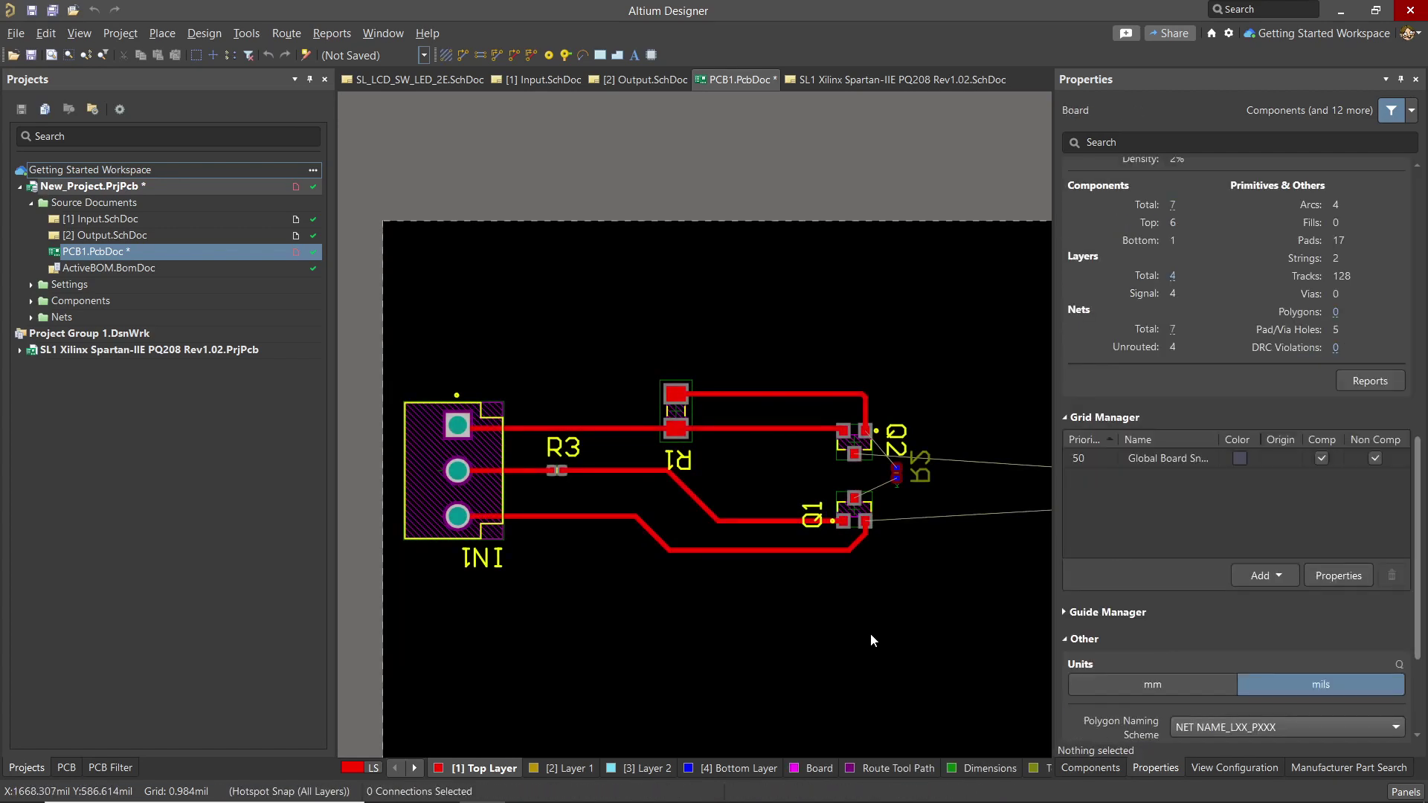
{"action": "right_click_drag", "start_coordinate": [873, 645], "coordinate": [683, 590]}
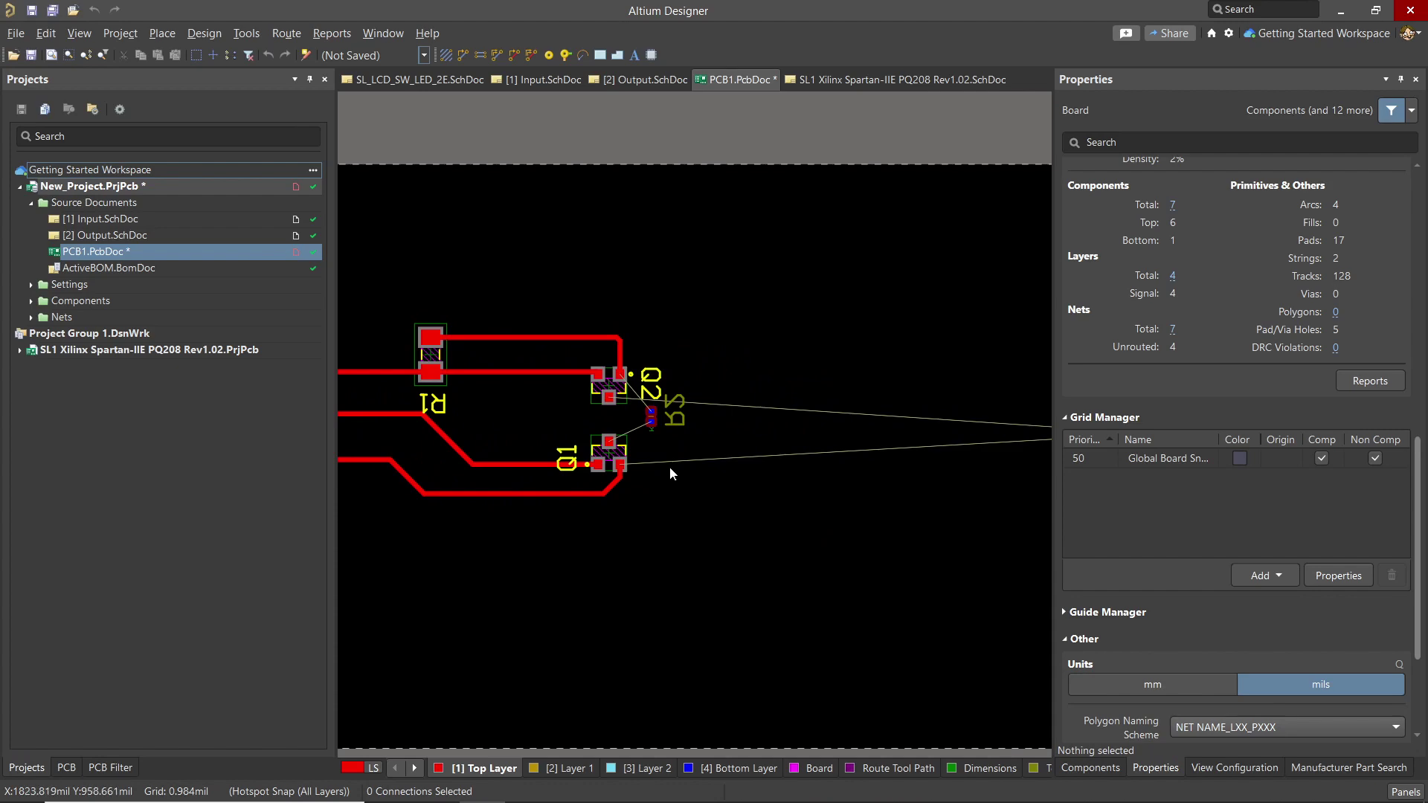
Place Q2's designator upright above Q2 and move R2's mirrored label lower
{"action": "scroll", "coordinate": [621, 413], "scroll_direction": "up", "scroll_amount": 3, "text": "ctrl"}
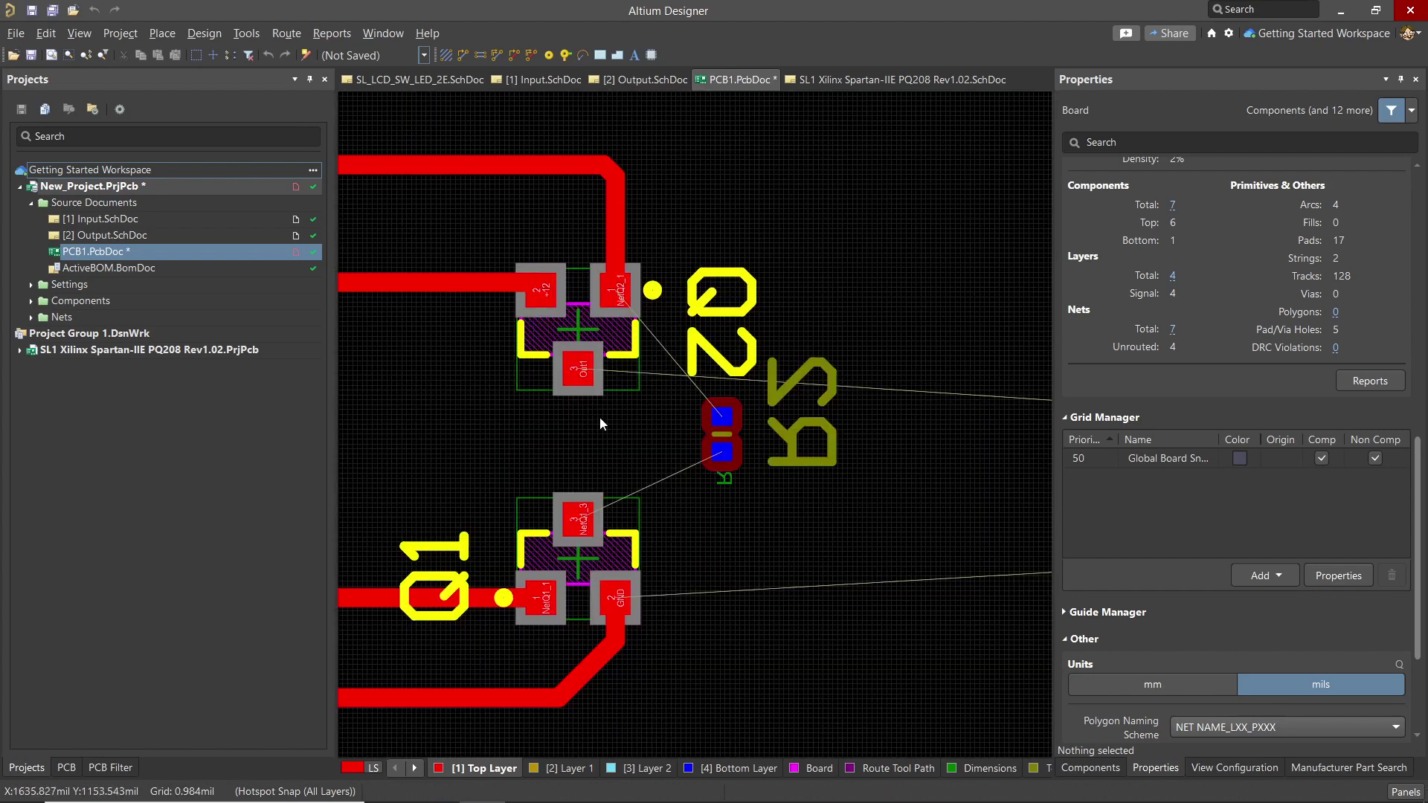
{"action": "left_click_drag", "start_coordinate": [722, 321], "coordinate": [717, 208]}
{"action": "key", "text": "space"}
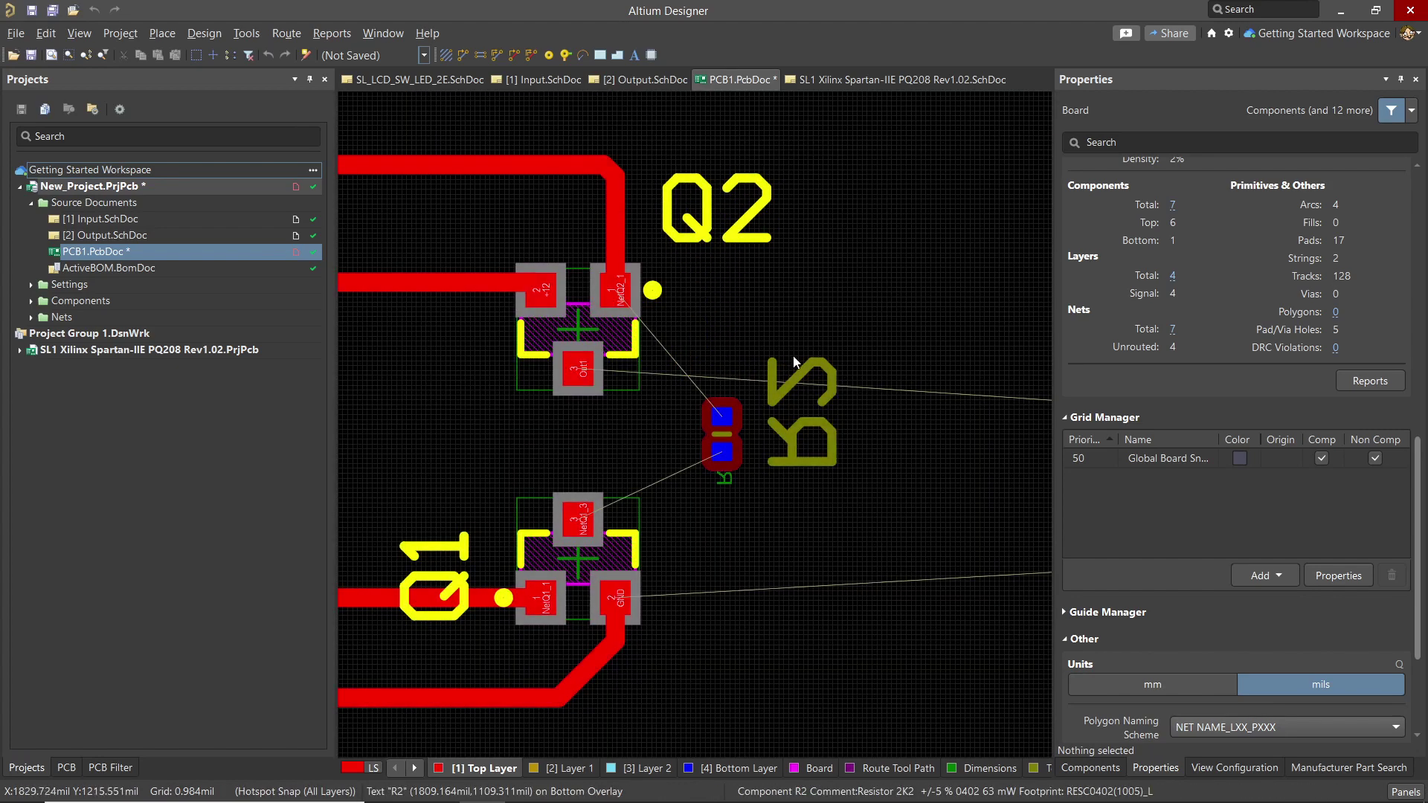
{"action": "left_click_drag", "start_coordinate": [823, 466], "coordinate": [835, 498]}
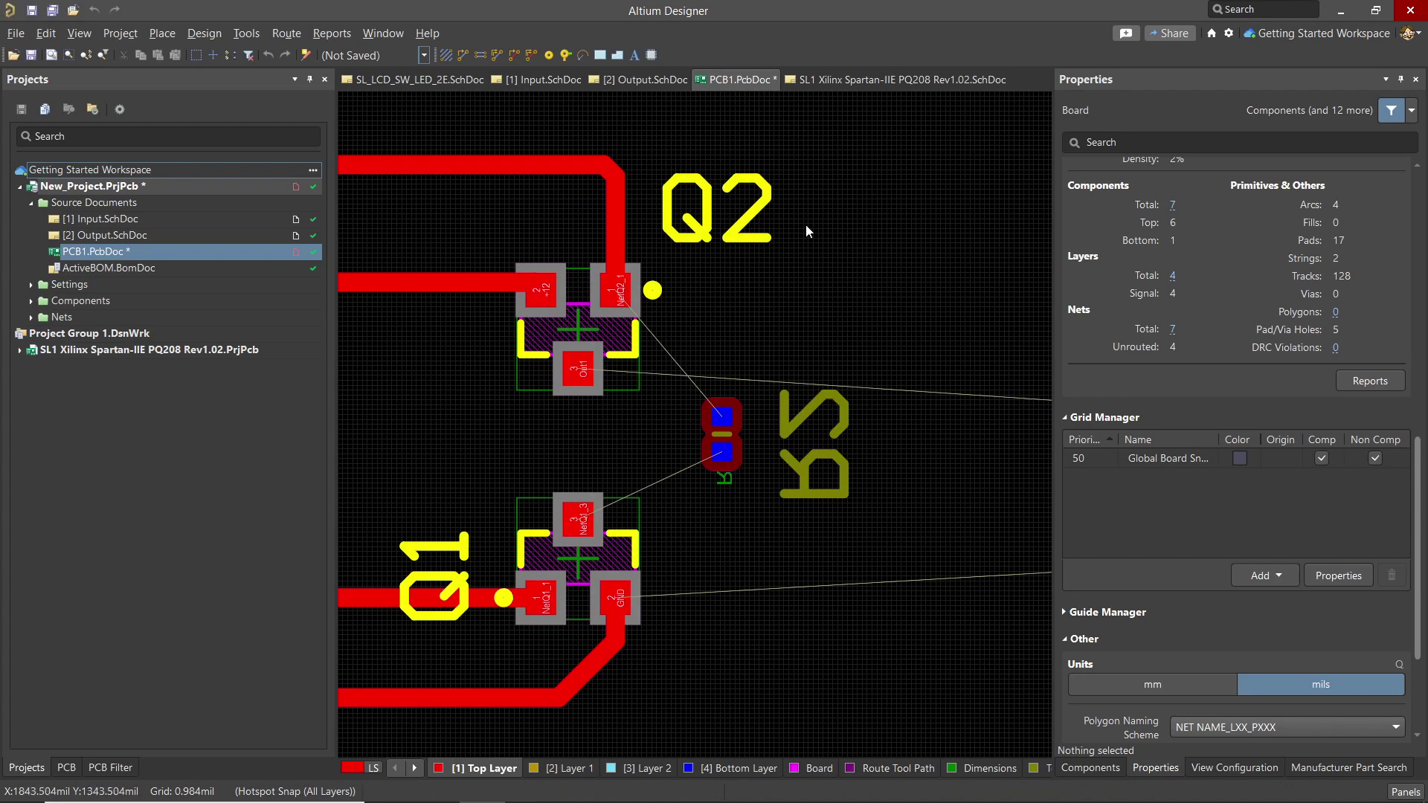
{"action": "left_click", "coordinate": [464, 55]}
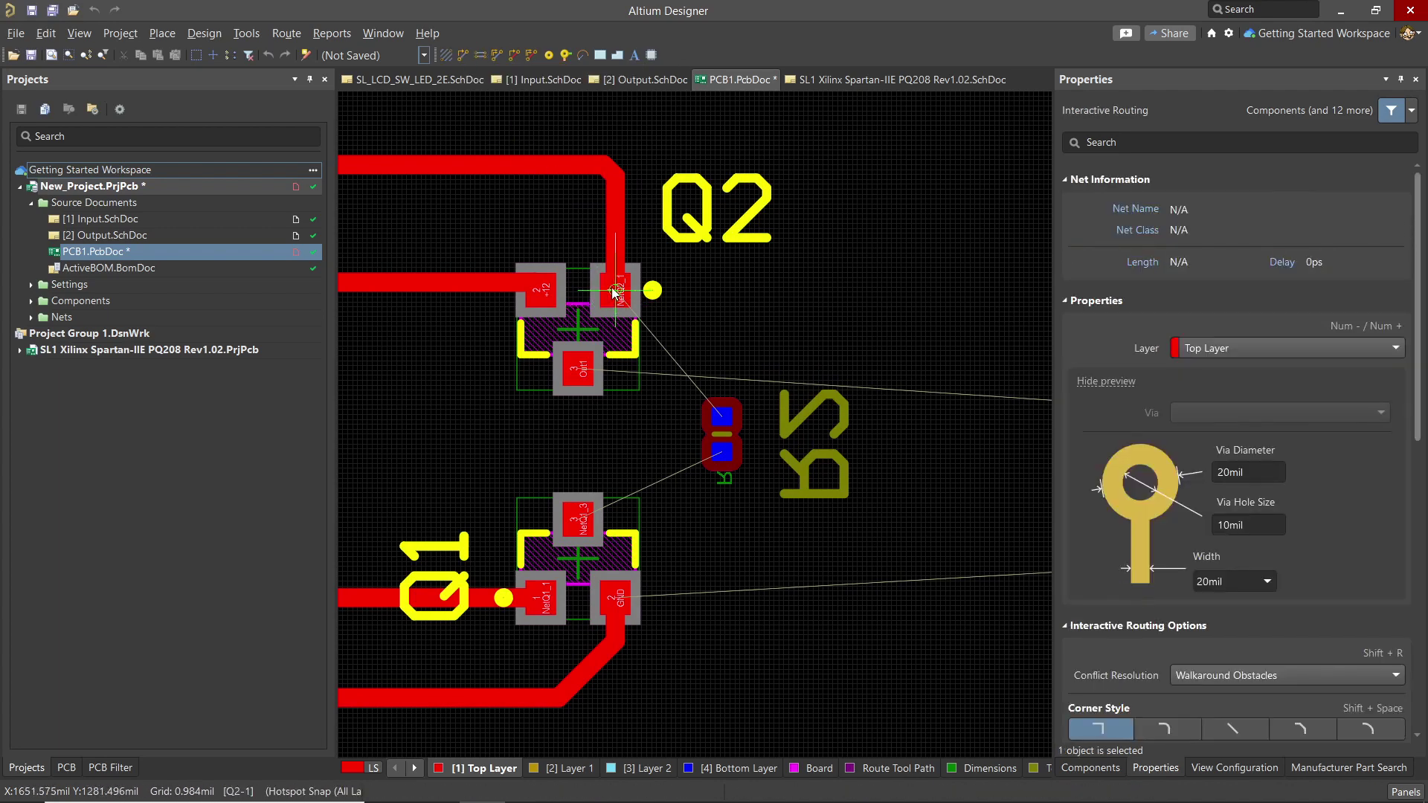
Route from Q2's pad 1 through a via to the R5 pad on the bottom layer
{"action": "left_click", "coordinate": [616, 290]}
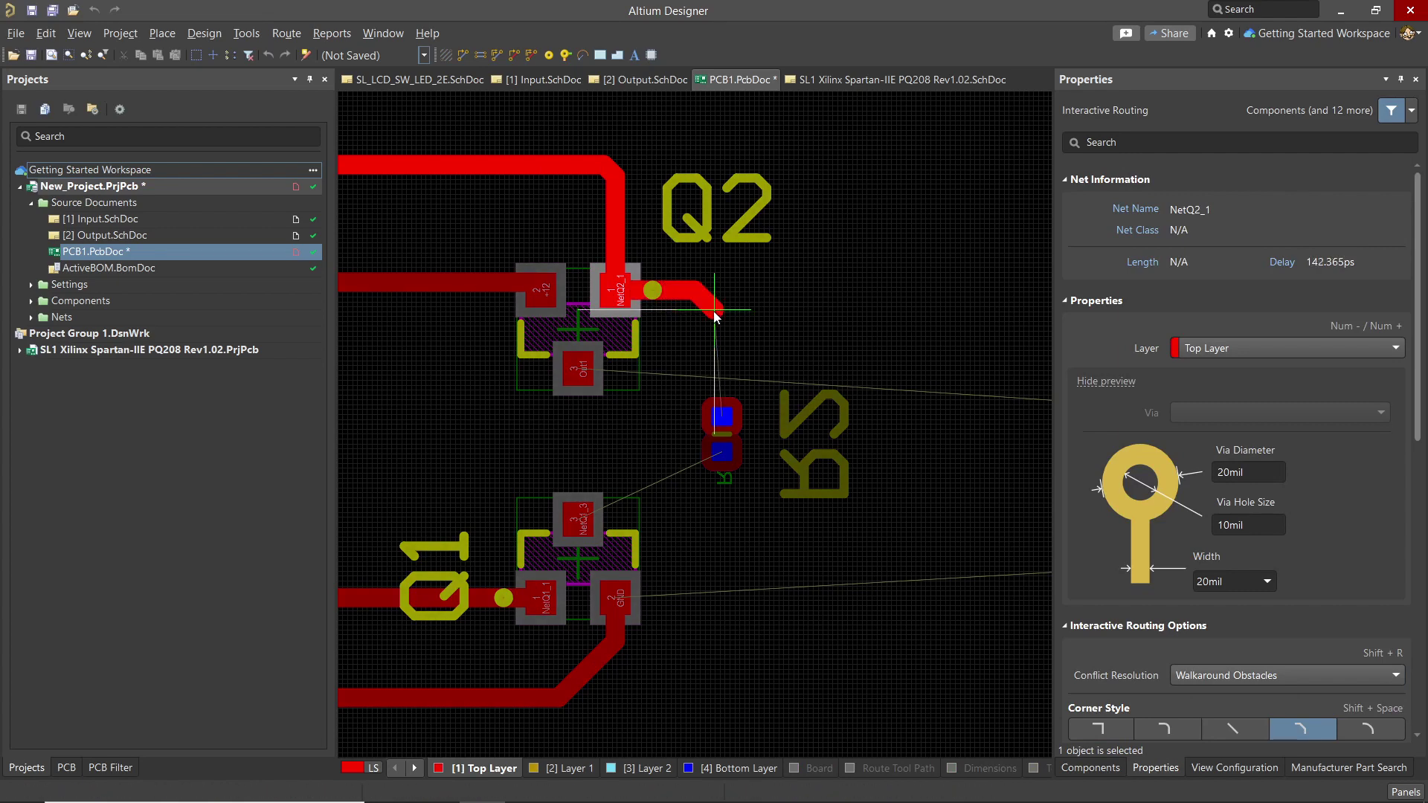
{"action": "key", "text": "KP_Add"}
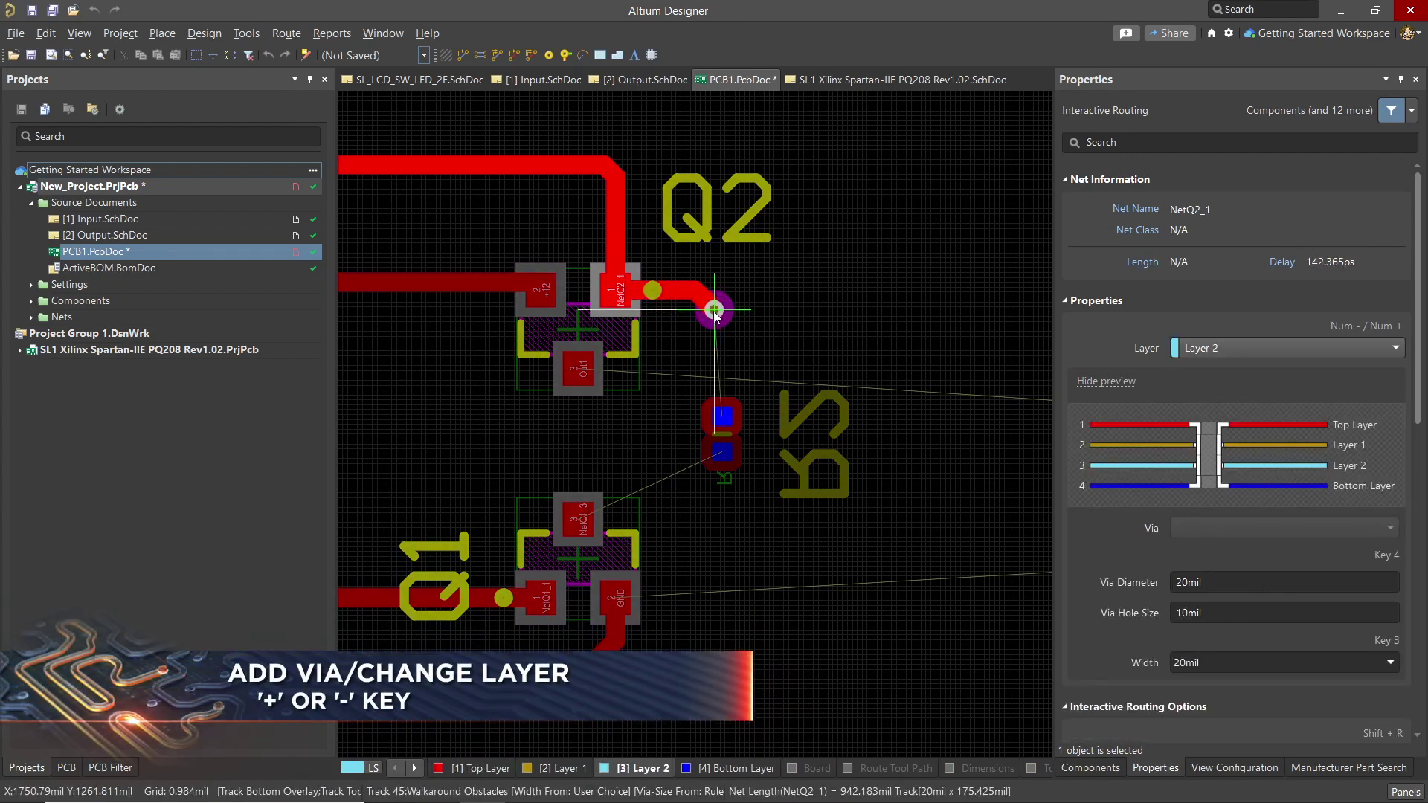
{"action": "key", "text": "KP_Add"}
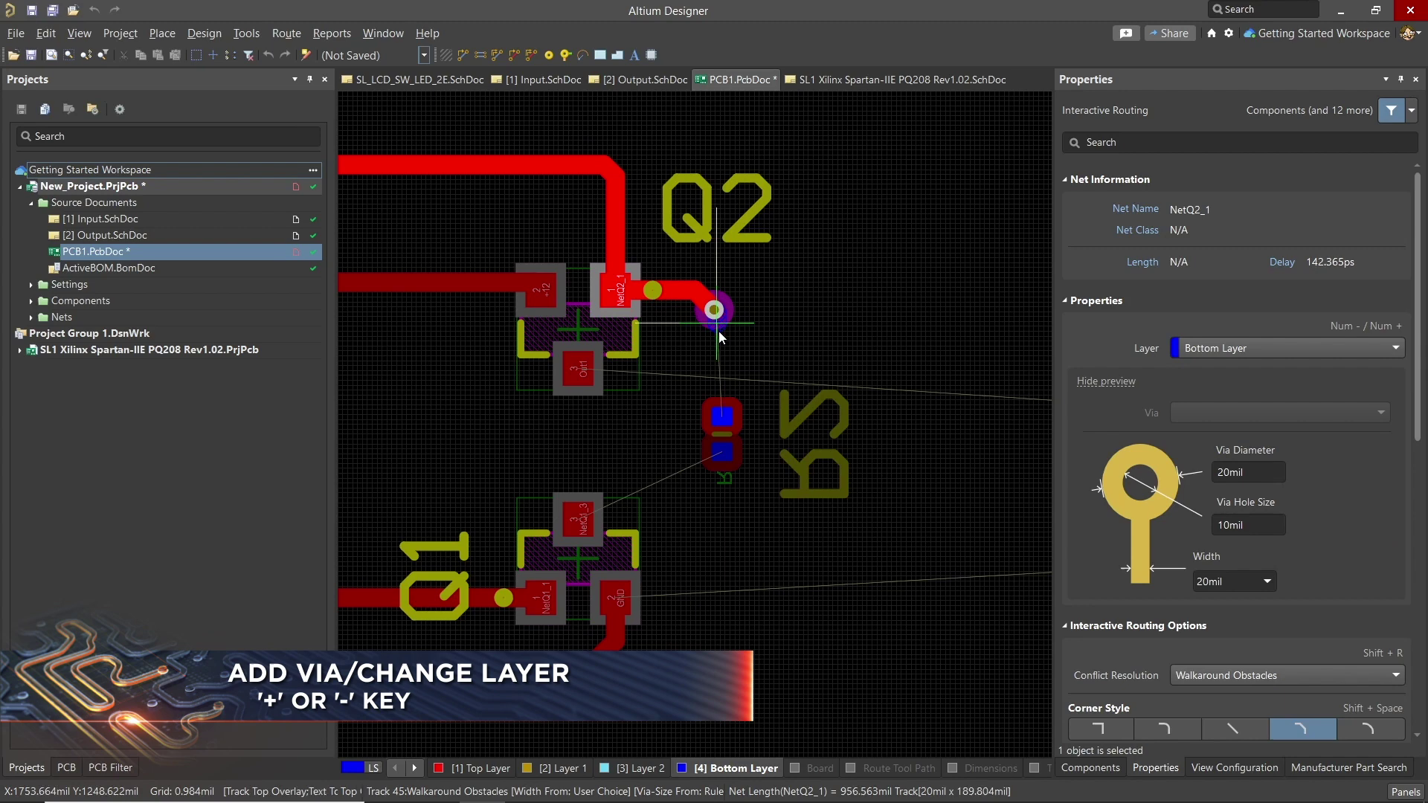
{"action": "left_click", "coordinate": [720, 418]}
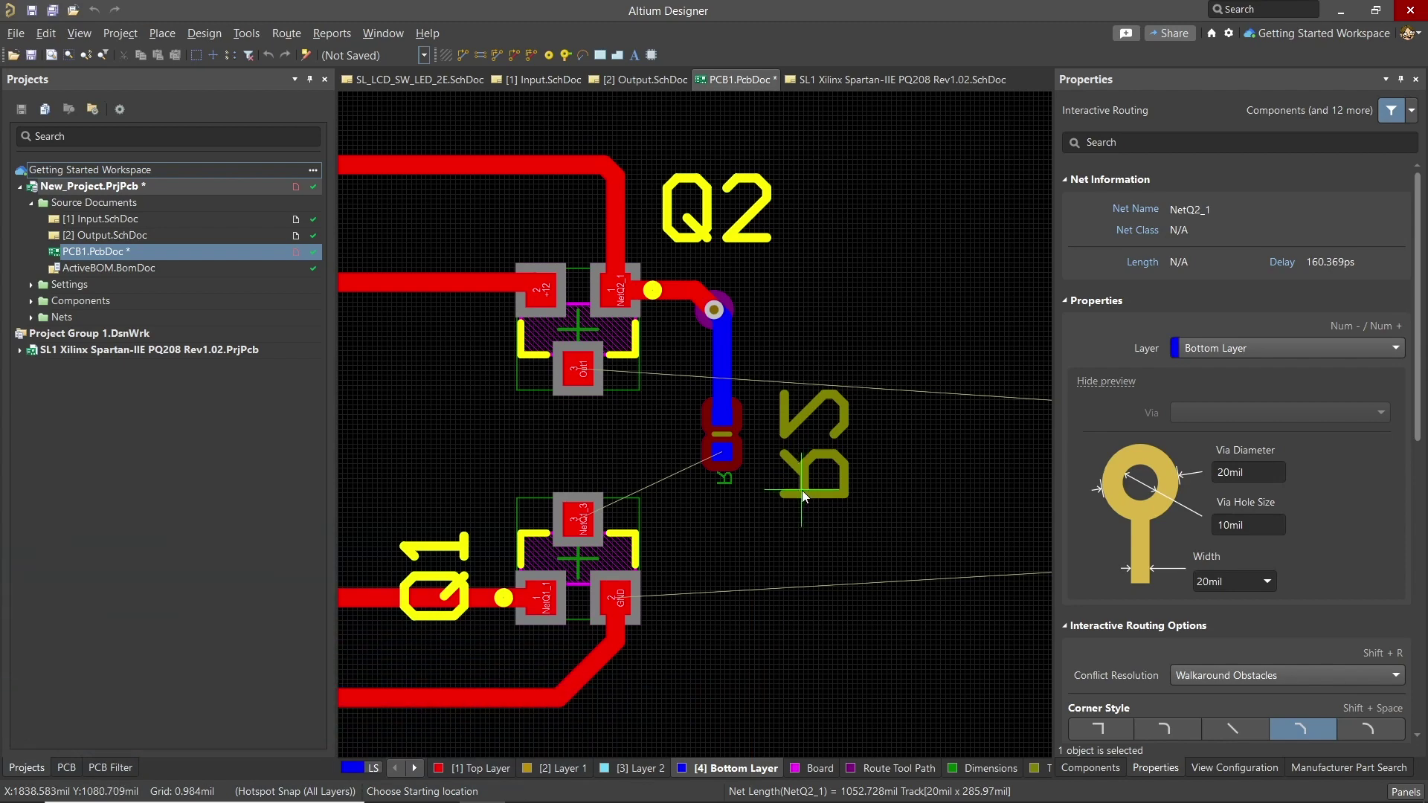
Route from R5 to Q1 across Bottom Layer, Layer 2 and Top Layer using vias
{"action": "left_click", "coordinate": [721, 452]}
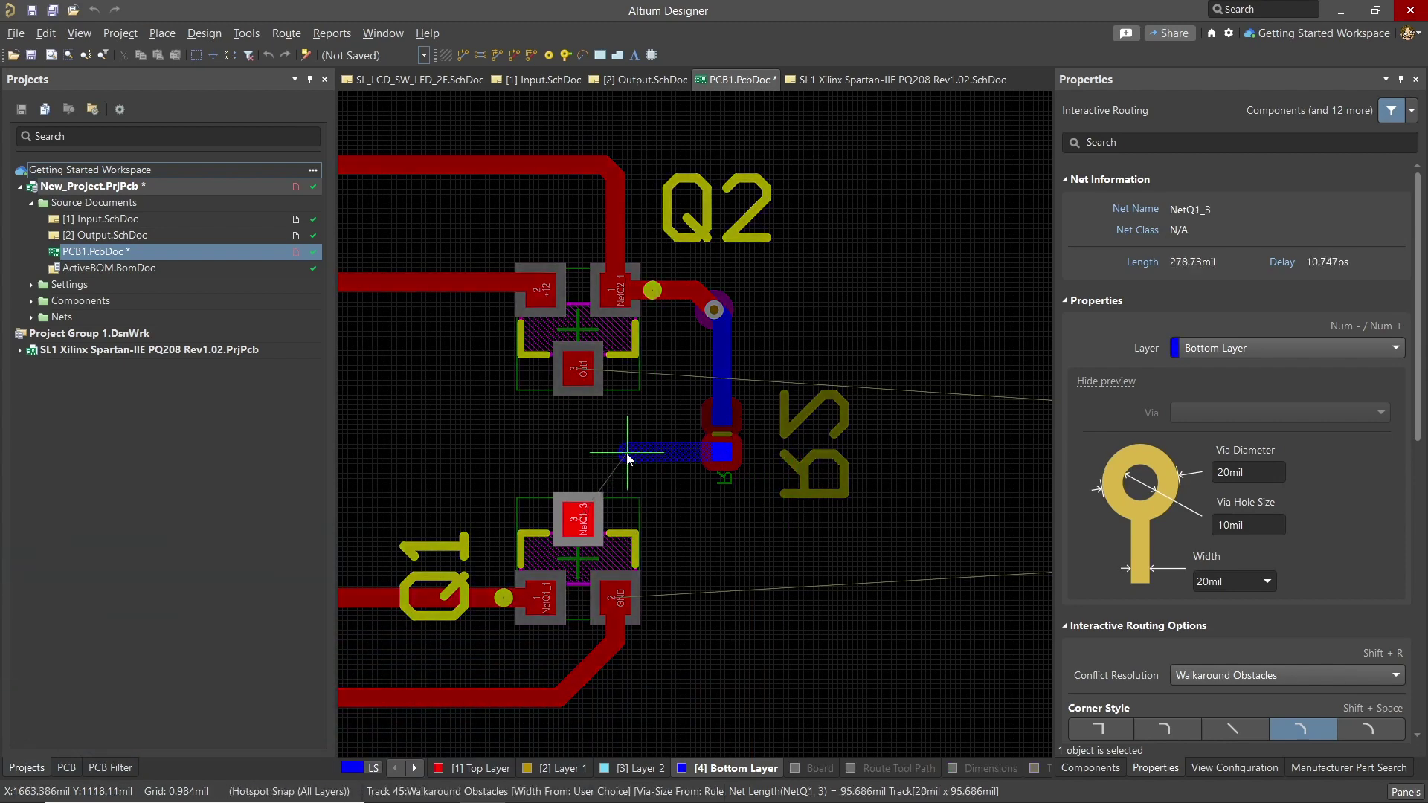
{"action": "left_click", "coordinate": [630, 453]}
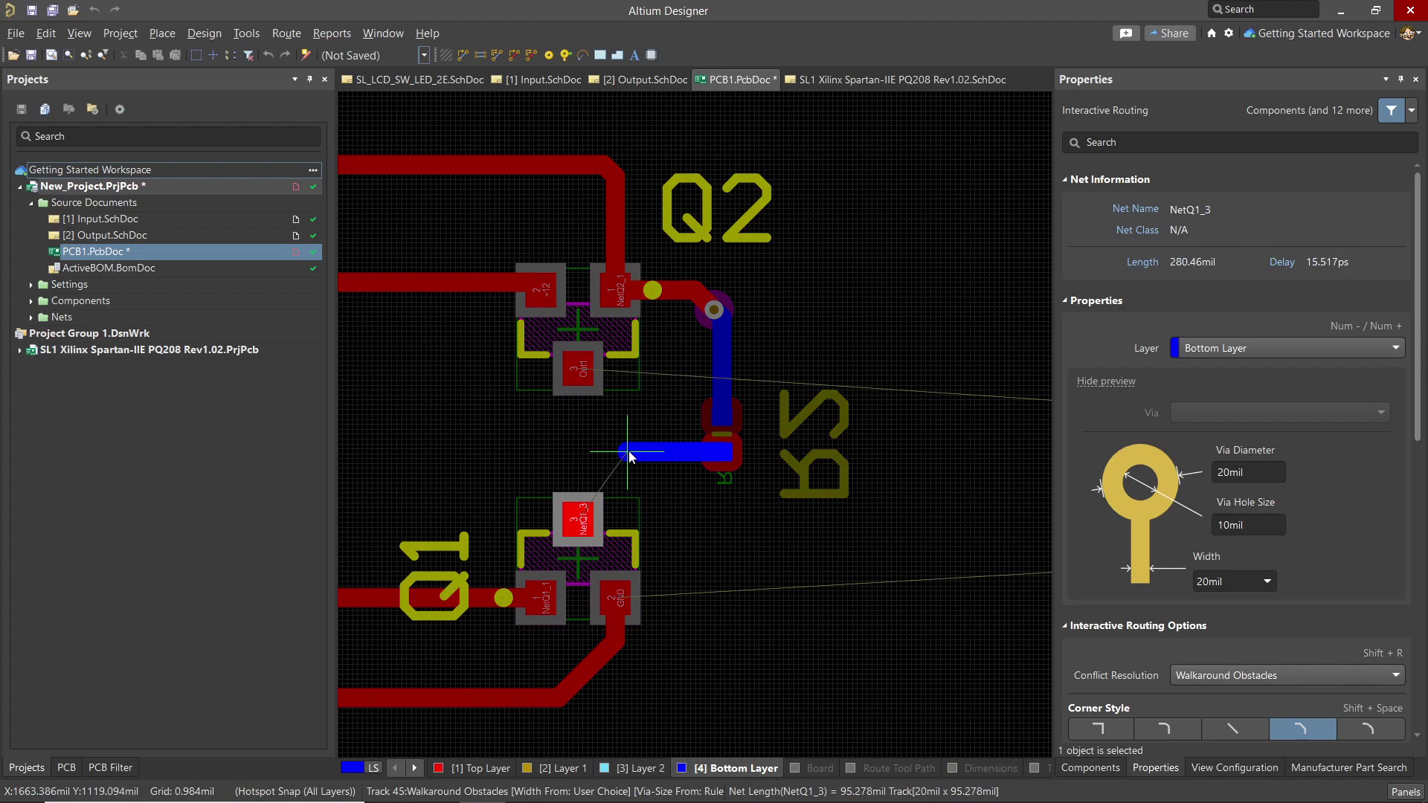
{"action": "key", "text": "KP_Subtract"}
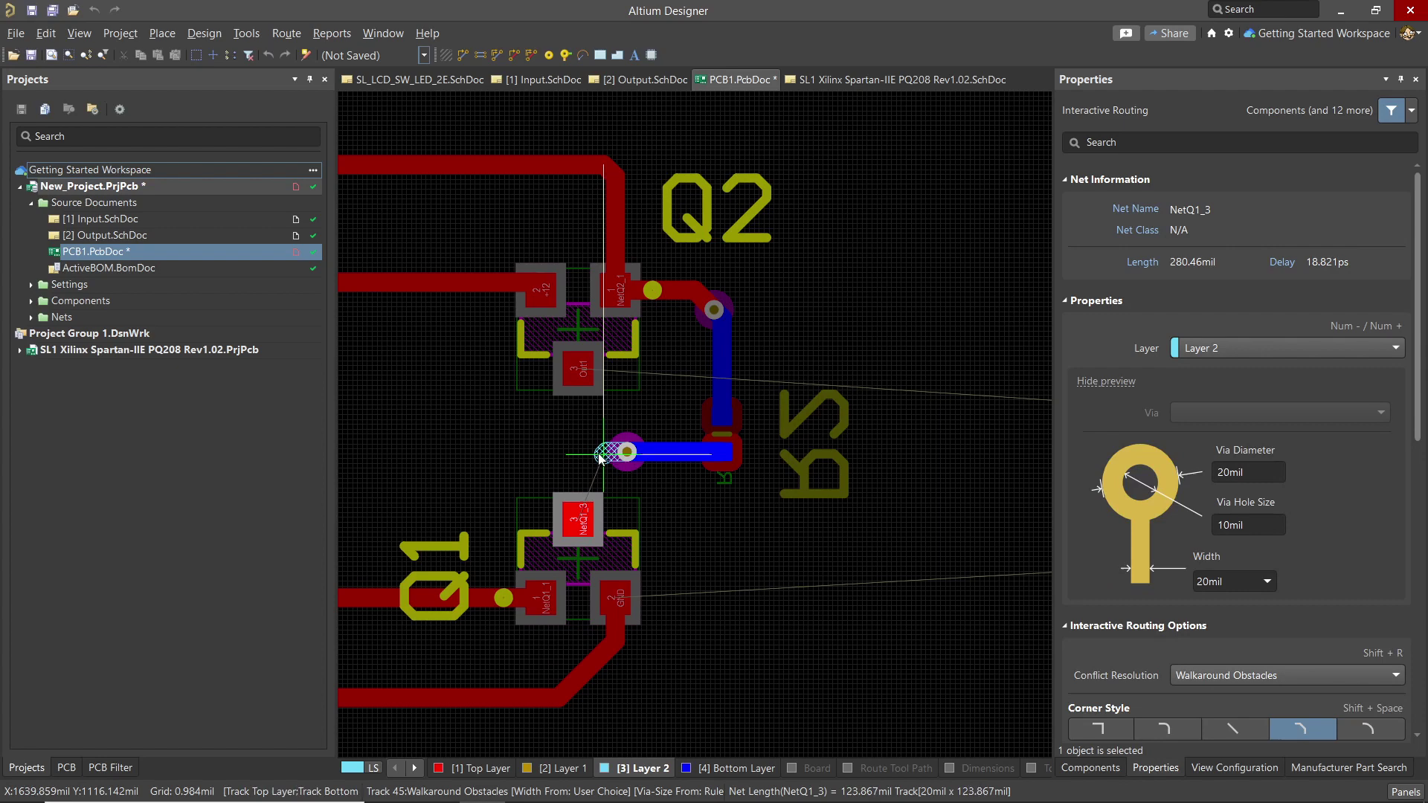
{"action": "left_click", "coordinate": [567, 451]}
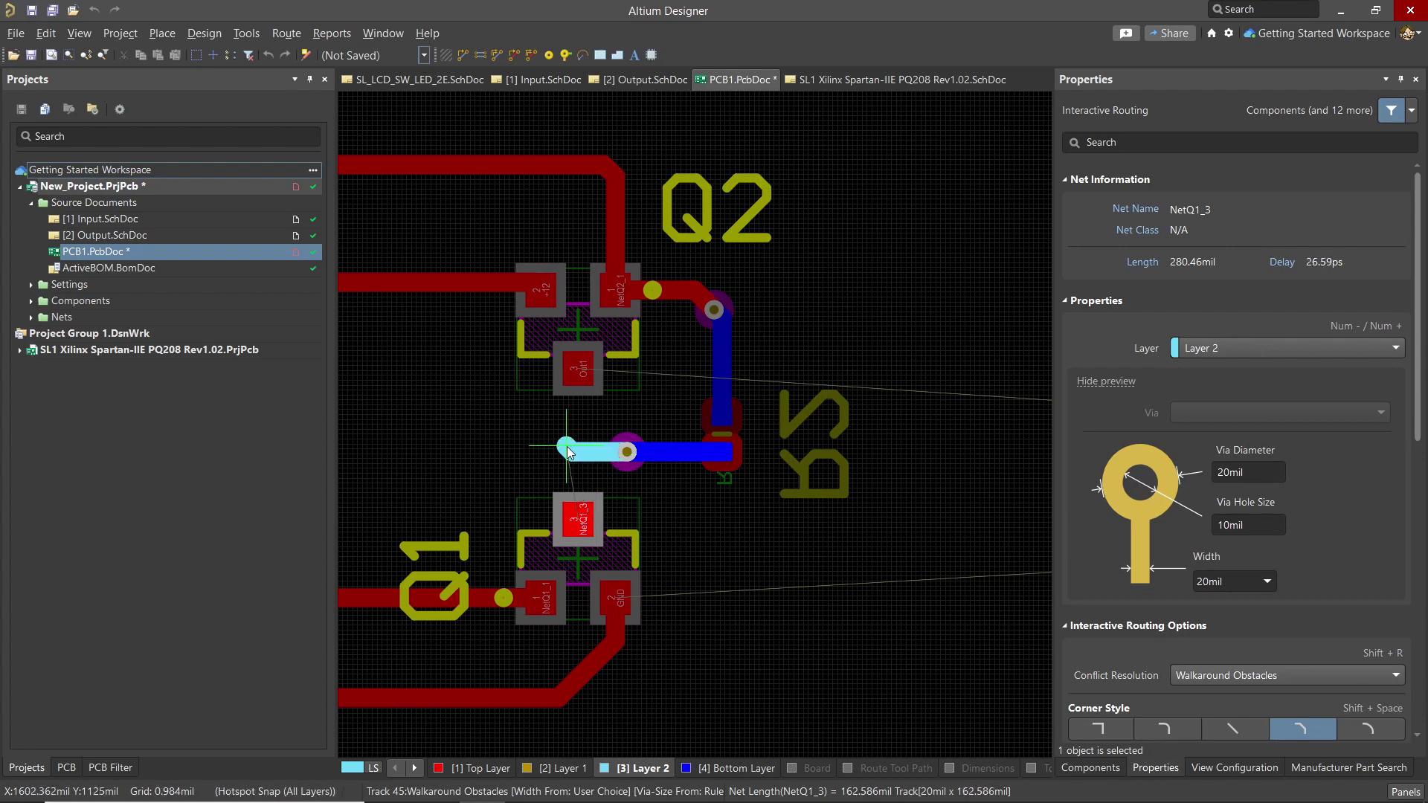
{"action": "key", "text": "KP_Subtract"}
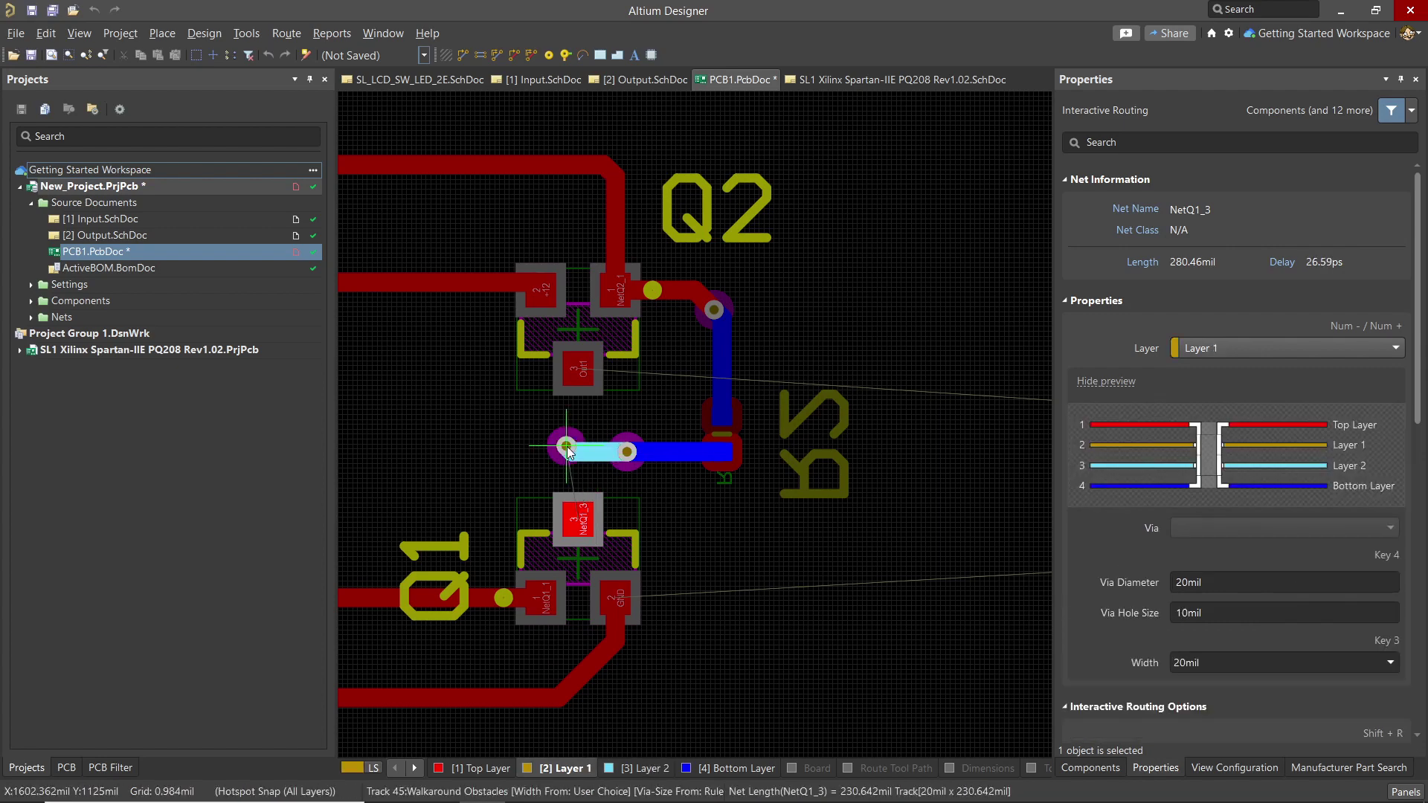
{"action": "key", "text": "KP_Subtract"}
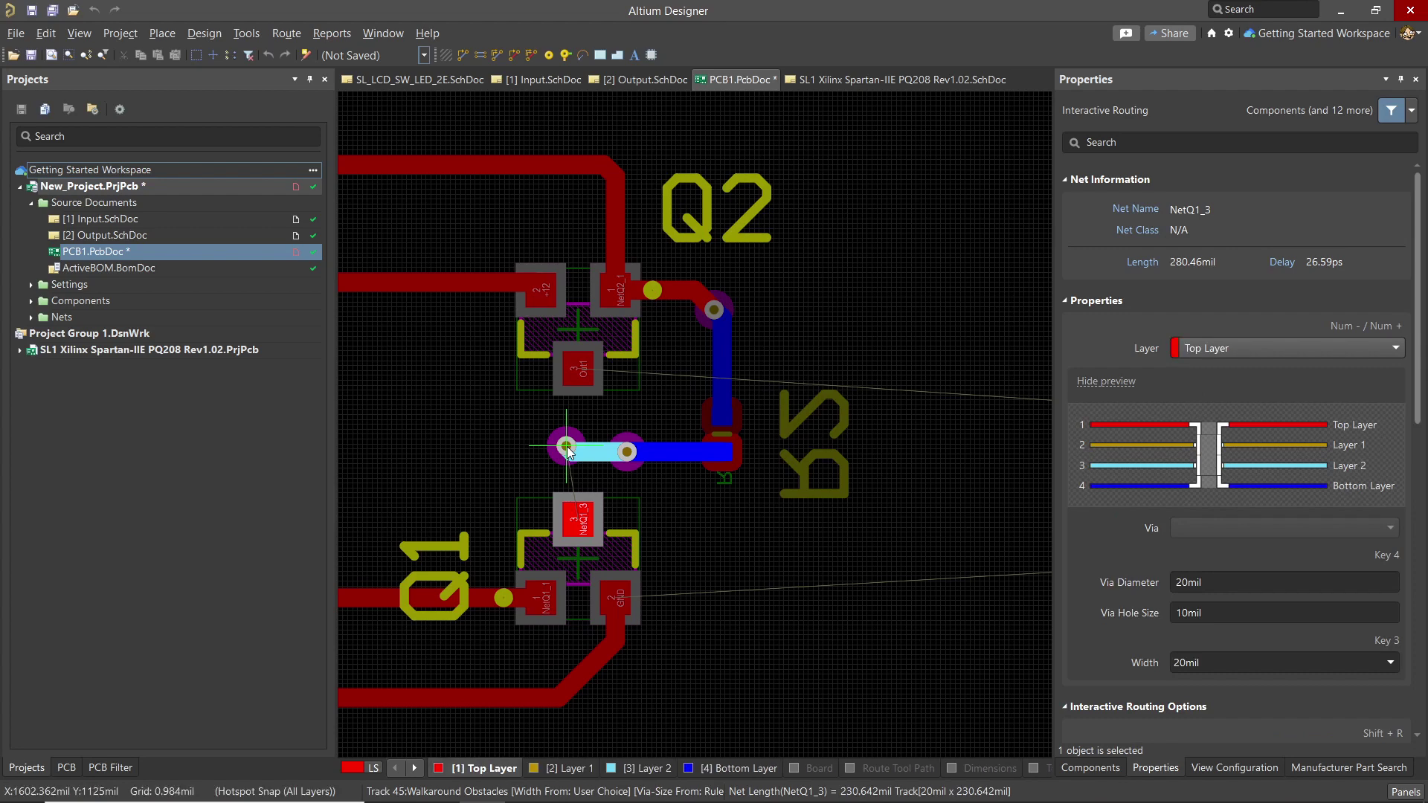
{"action": "left_click", "coordinate": [578, 518]}
{"action": "key", "text": "Escape"}
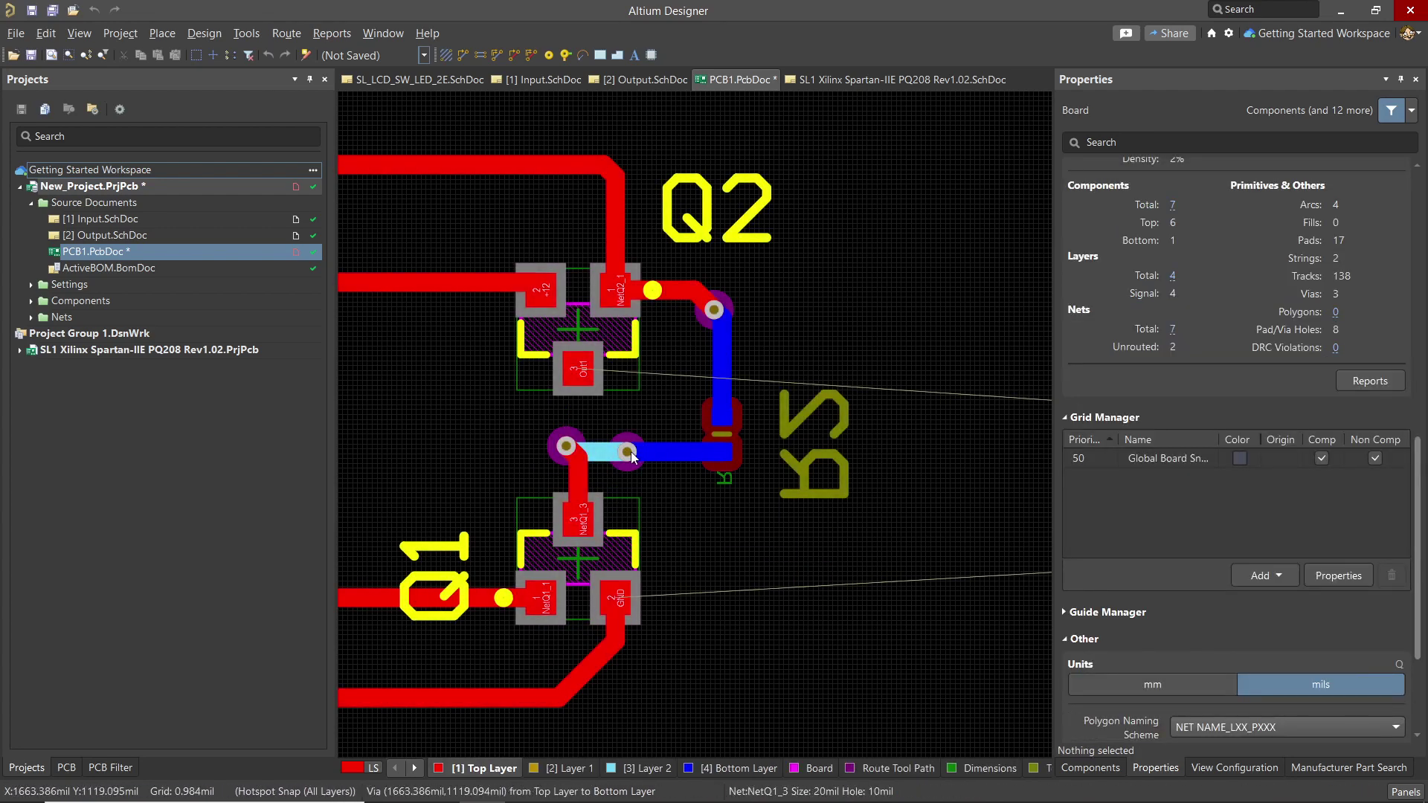
Move the Layer 2 via on the Q1 route and check Layer 2 and Bottom Layer singly
{"action": "left_click_drag", "start_coordinate": [627, 452], "coordinate": [637, 436]}
{"action": "right_click_drag", "start_coordinate": [631, 685], "coordinate": [726, 653]}
{"action": "key", "text": "shift+s"}
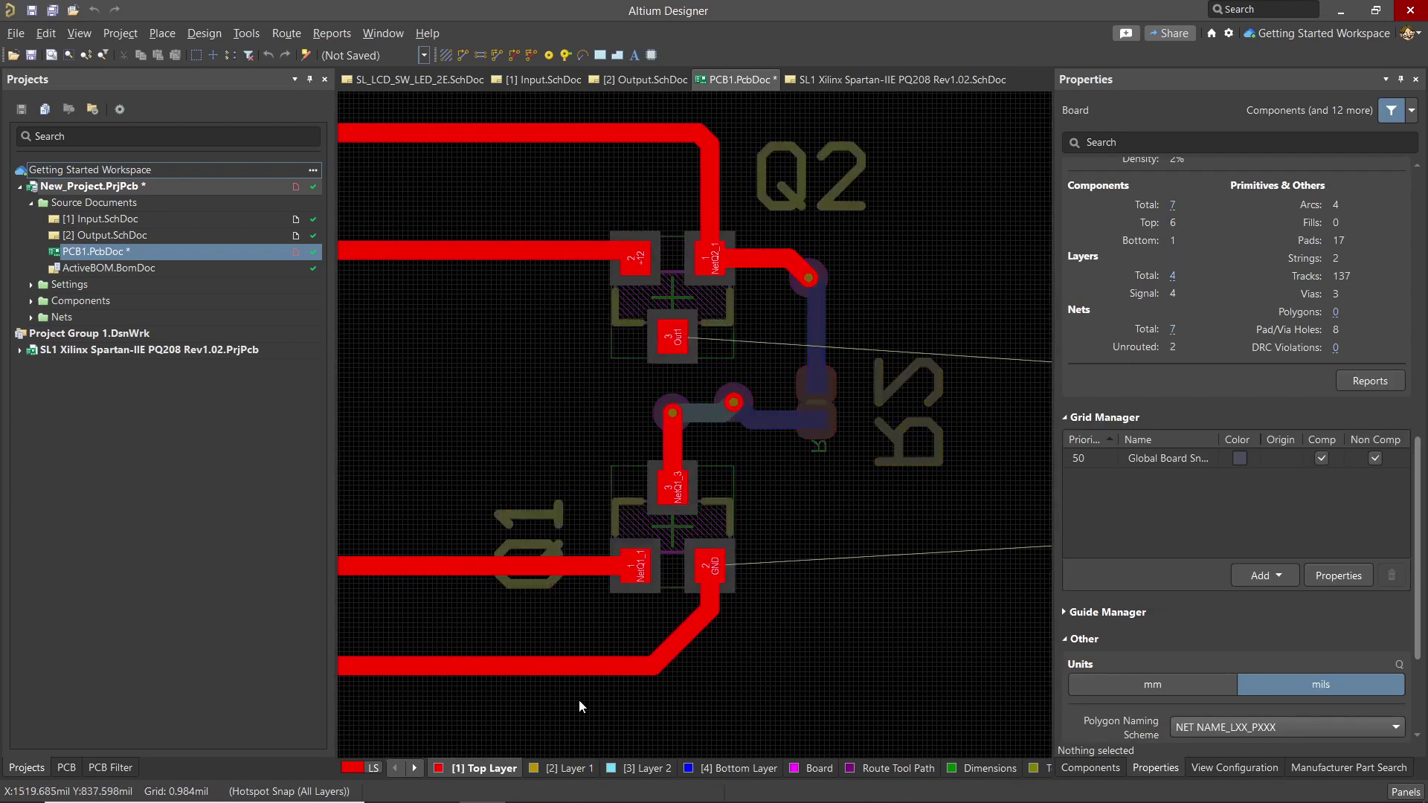
{"action": "left_click", "coordinate": [636, 769]}
{"action": "left_click", "coordinate": [725, 769]}
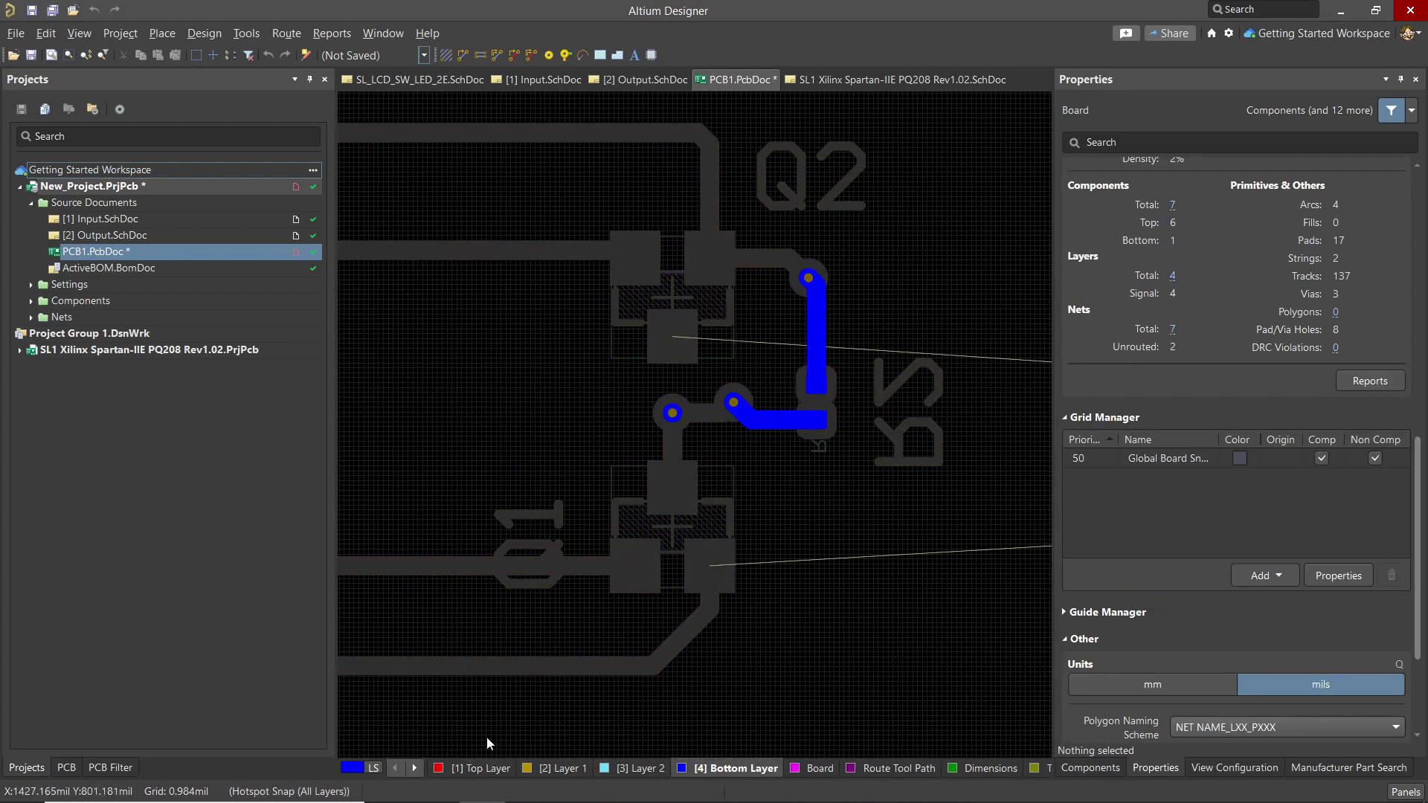
{"action": "key", "text": "KP_Add"}
{"action": "key", "text": "shift+s"}
{"action": "scroll", "coordinate": [796, 619], "scroll_direction": "down", "scroll_amount": 3, "text": "ctrl"}
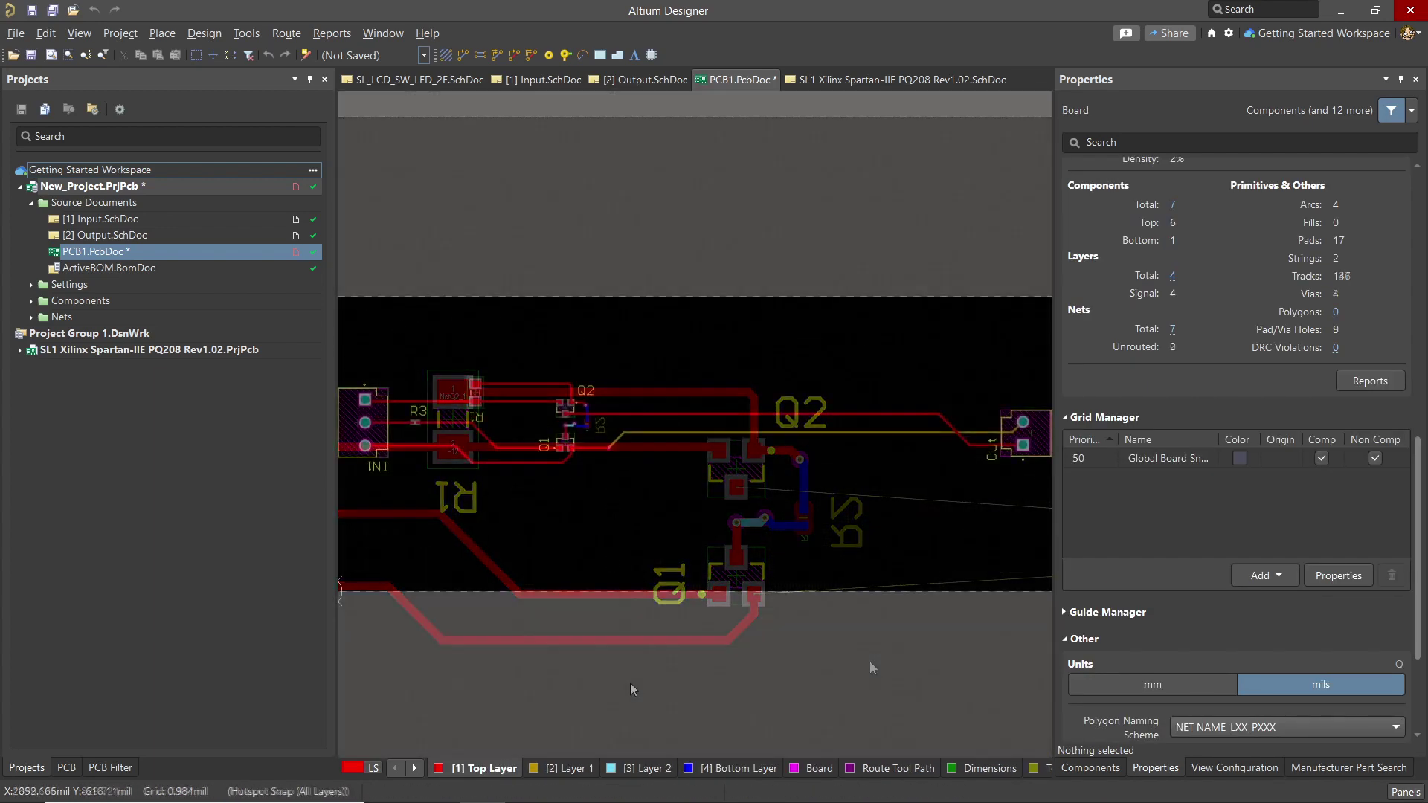
{"action": "scroll", "coordinate": [368, 470], "scroll_direction": "up", "scroll_amount": 5, "text": "ctrl"}
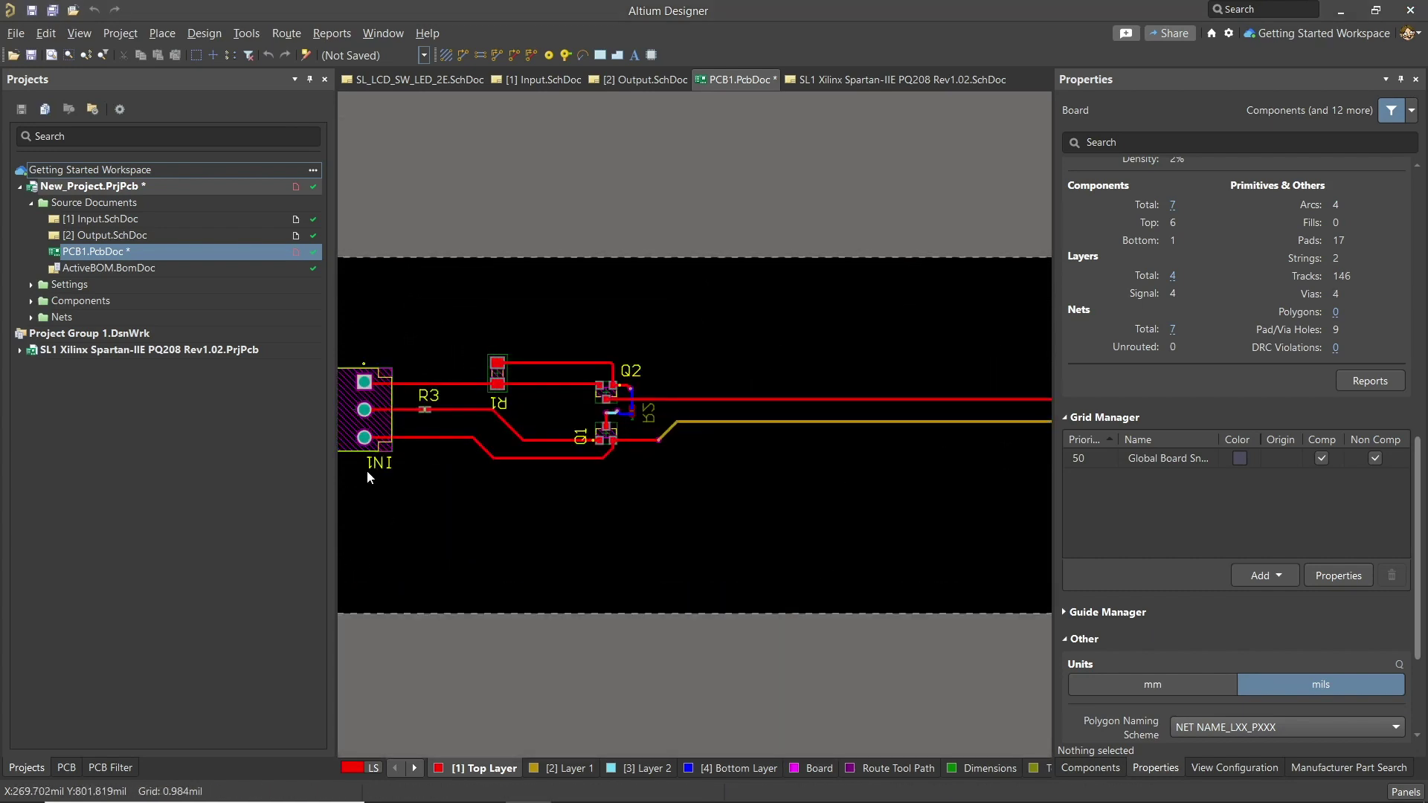
{"action": "left_click", "coordinate": [686, 337]}
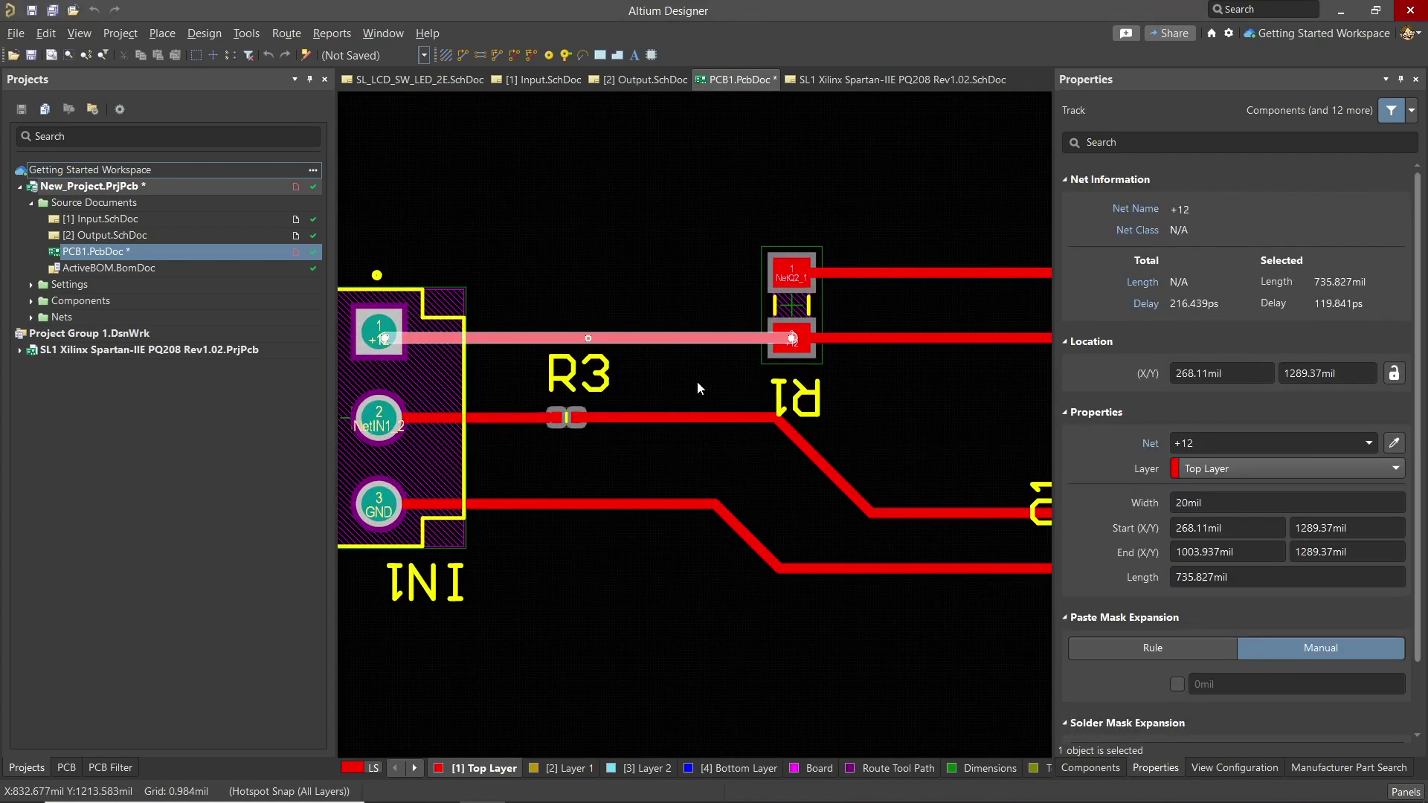
Set all connected +12 net tracks to a 25mil width
{"action": "key", "text": "Tab"}
{"action": "right_click_drag", "start_coordinate": [892, 680], "coordinate": [860, 685]}
{"action": "left_click", "coordinate": [1227, 510]}
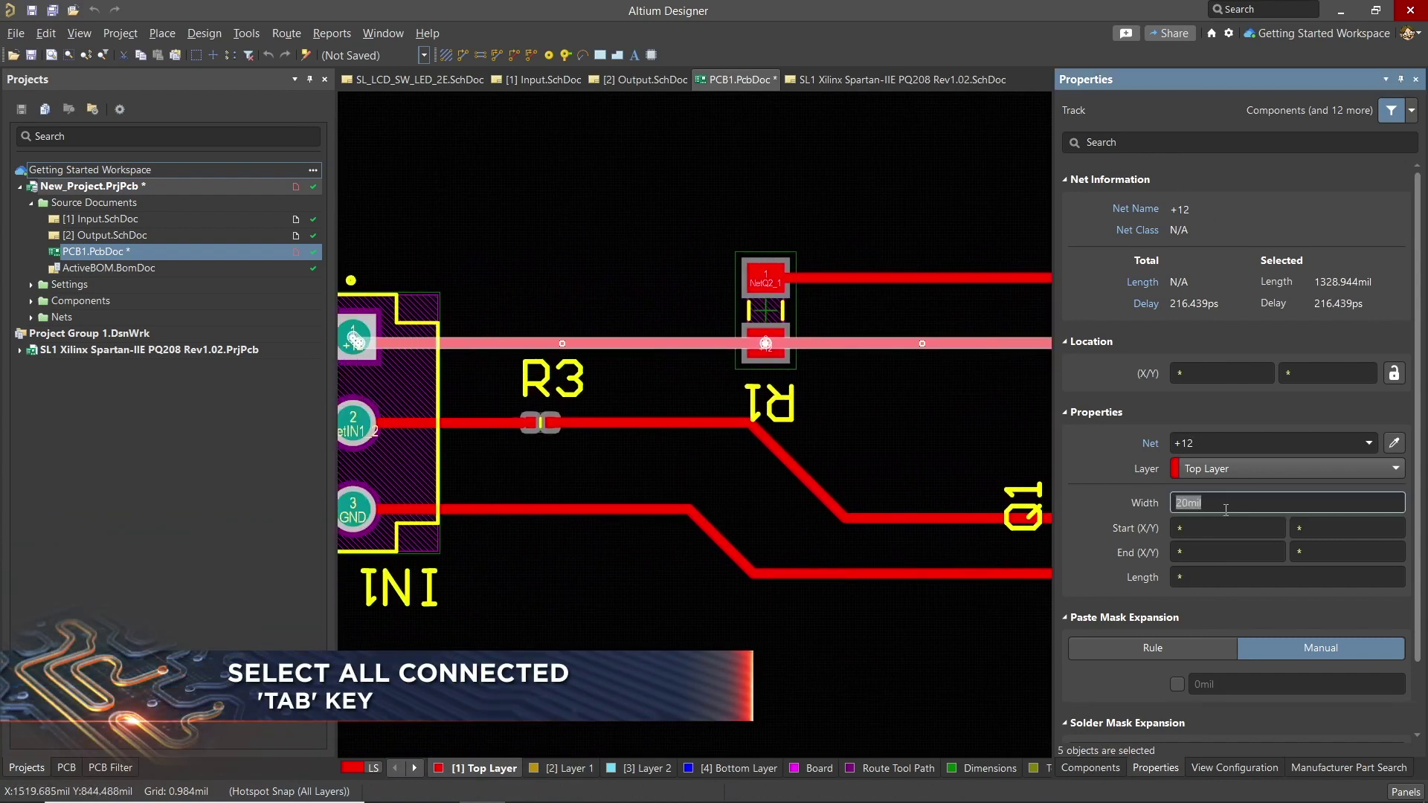
{"action": "type", "text": "20"}
{"action": "key", "text": "Return"}
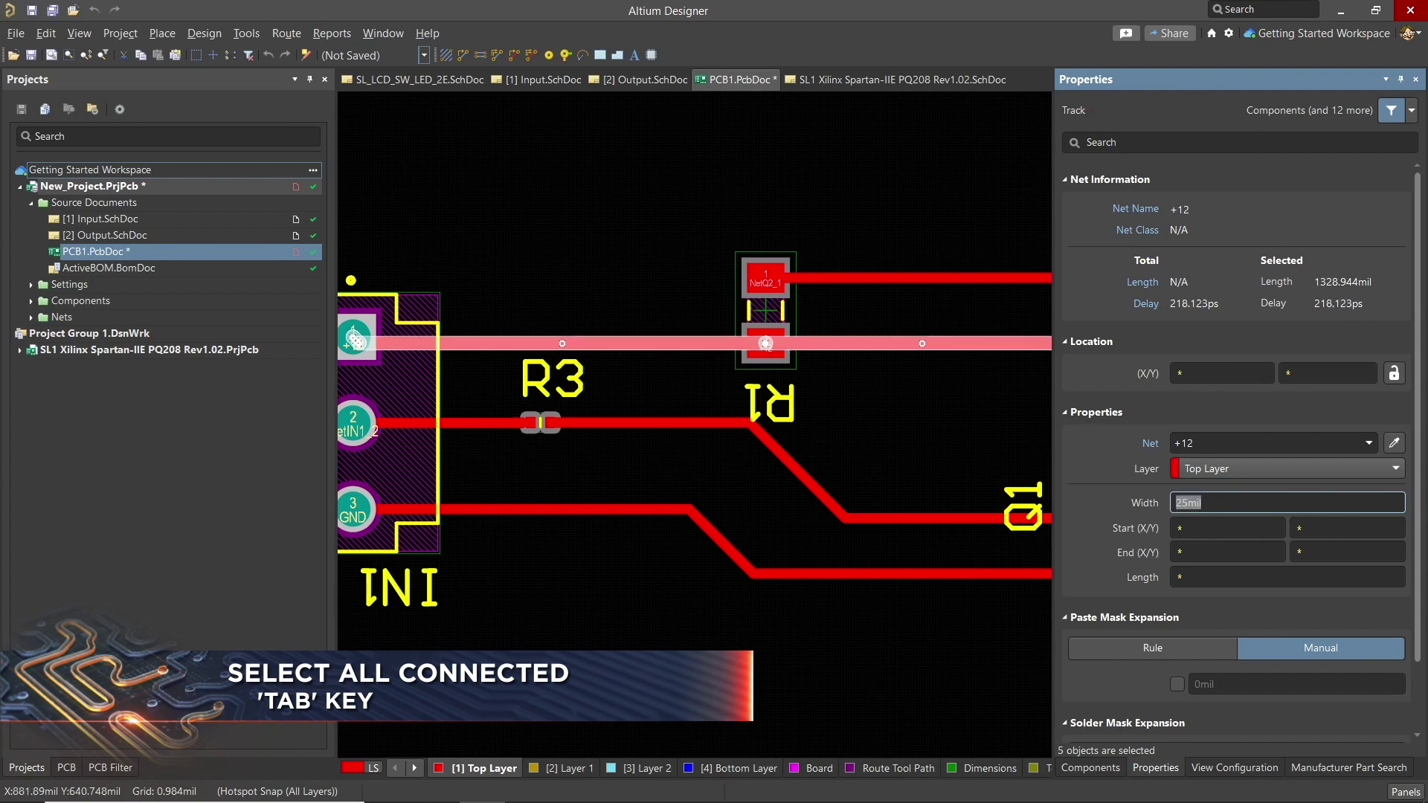
{"action": "left_click", "coordinate": [658, 328]}
Select the connected GND tracks to review them, then clear the selection
{"action": "left_click", "coordinate": [559, 510]}
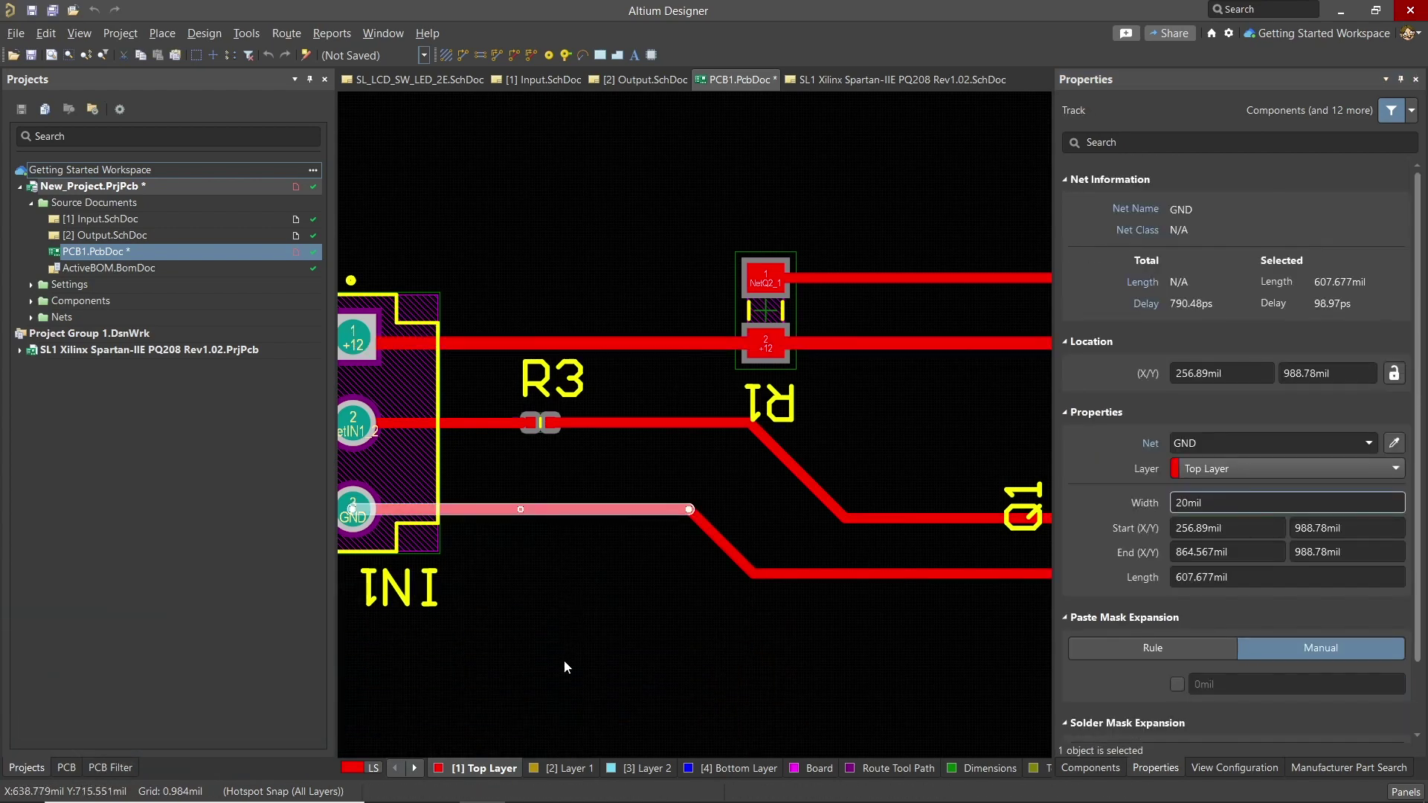
{"action": "key", "text": "Tab"}
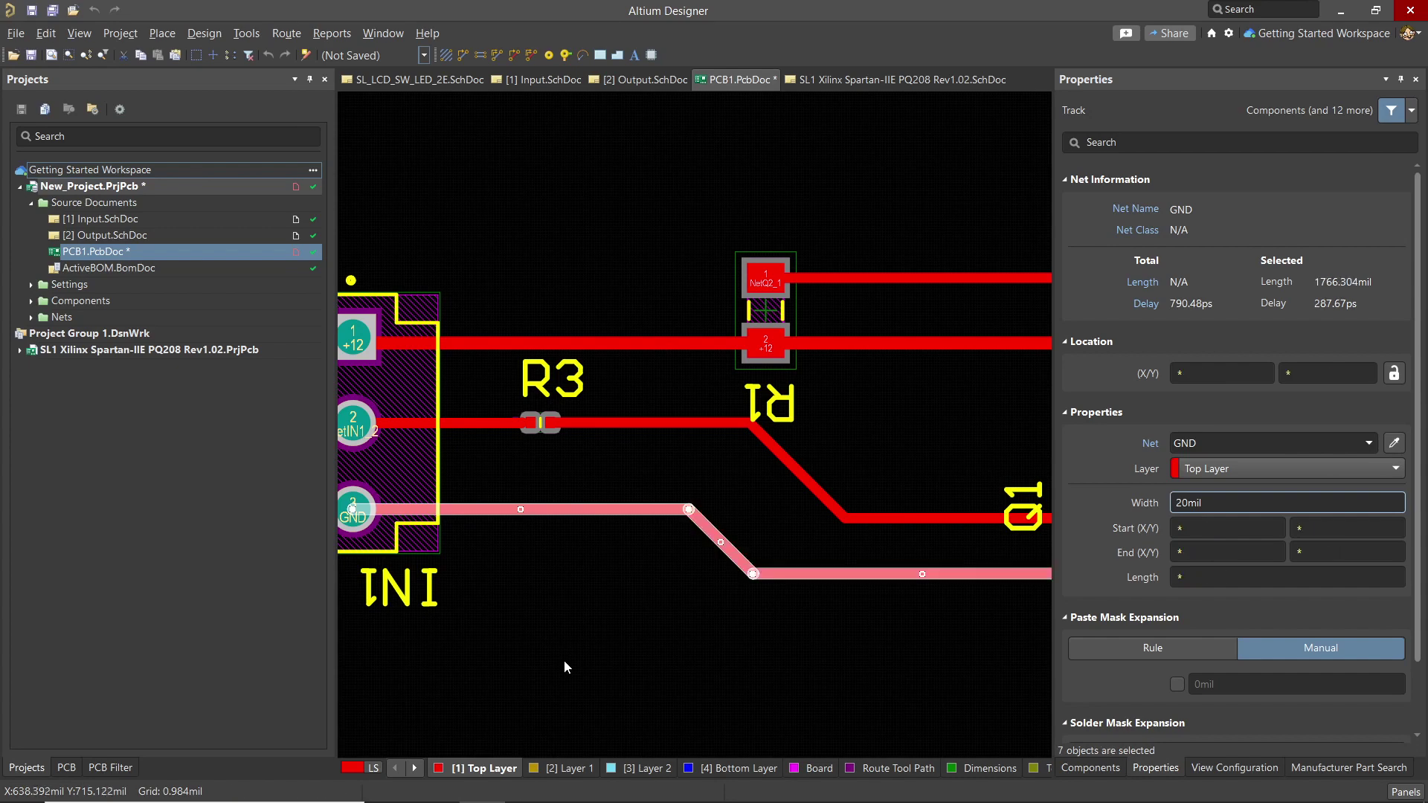
{"action": "scroll", "coordinate": [564, 659], "scroll_direction": "down", "scroll_amount": 2, "text": "ctrl"}
{"action": "scroll", "coordinate": [564, 659], "scroll_direction": "down", "scroll_amount": 1, "text": "ctrl"}
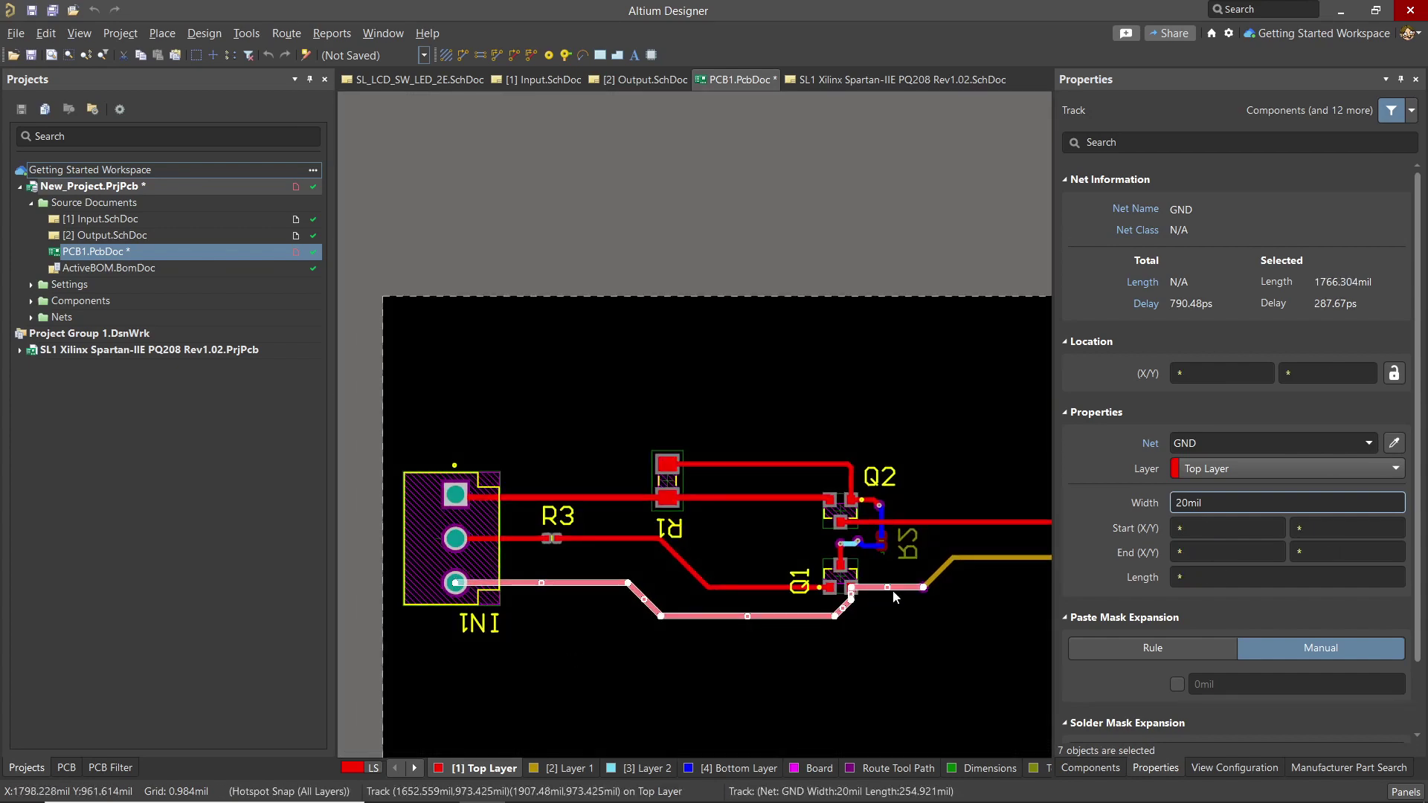
{"action": "key", "text": "Tab"}
{"action": "scroll", "coordinate": [944, 640], "scroll_direction": "right", "scroll_amount": 5, "text": "shift"}
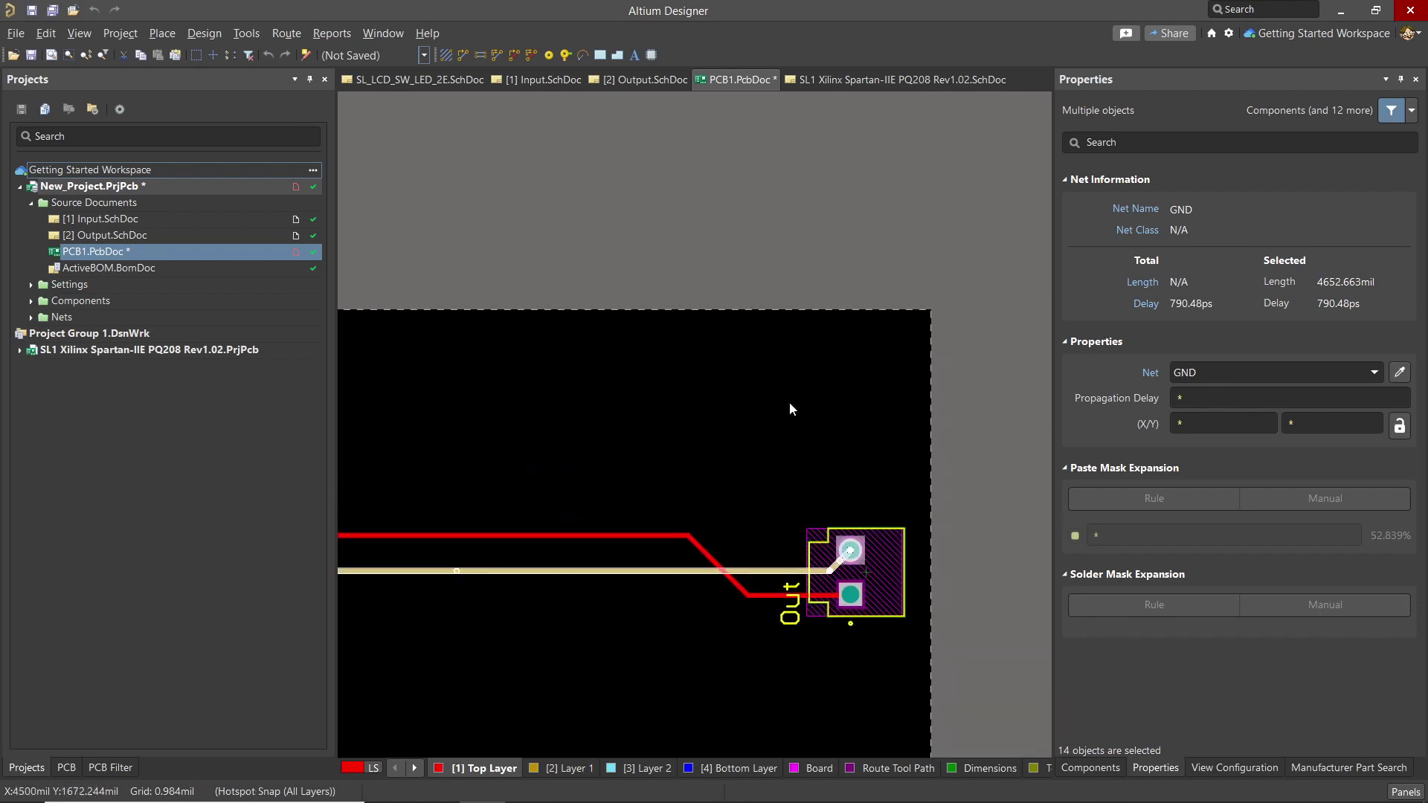
{"action": "scroll", "coordinate": [781, 407], "scroll_direction": "down", "scroll_amount": 1}
{"action": "left_click", "coordinate": [600, 578]}
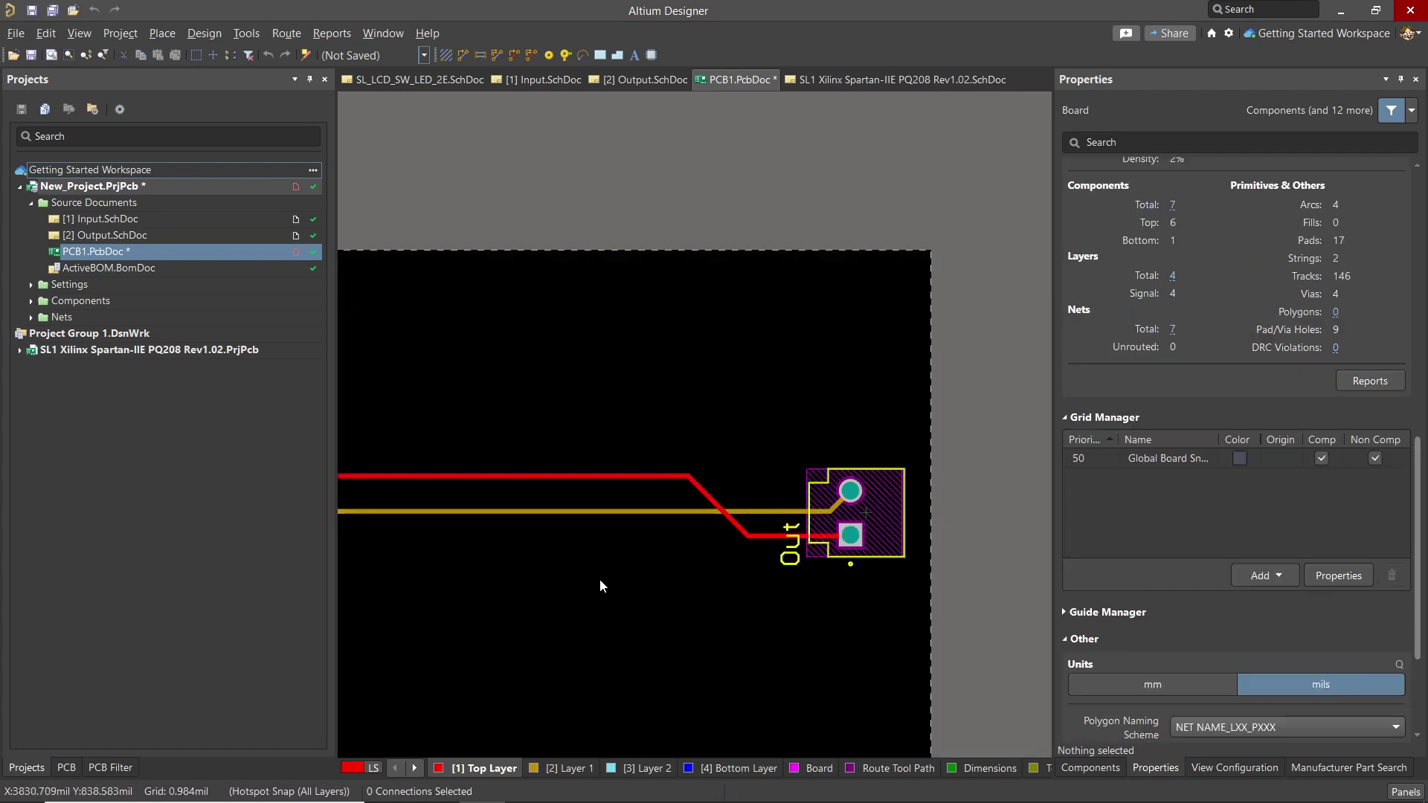
Move the IN1 designator upright above its connector and the Out label above its connector
{"action": "scroll", "coordinate": [431, 619], "scroll_direction": "left", "scroll_amount": 5, "text": "shift"}
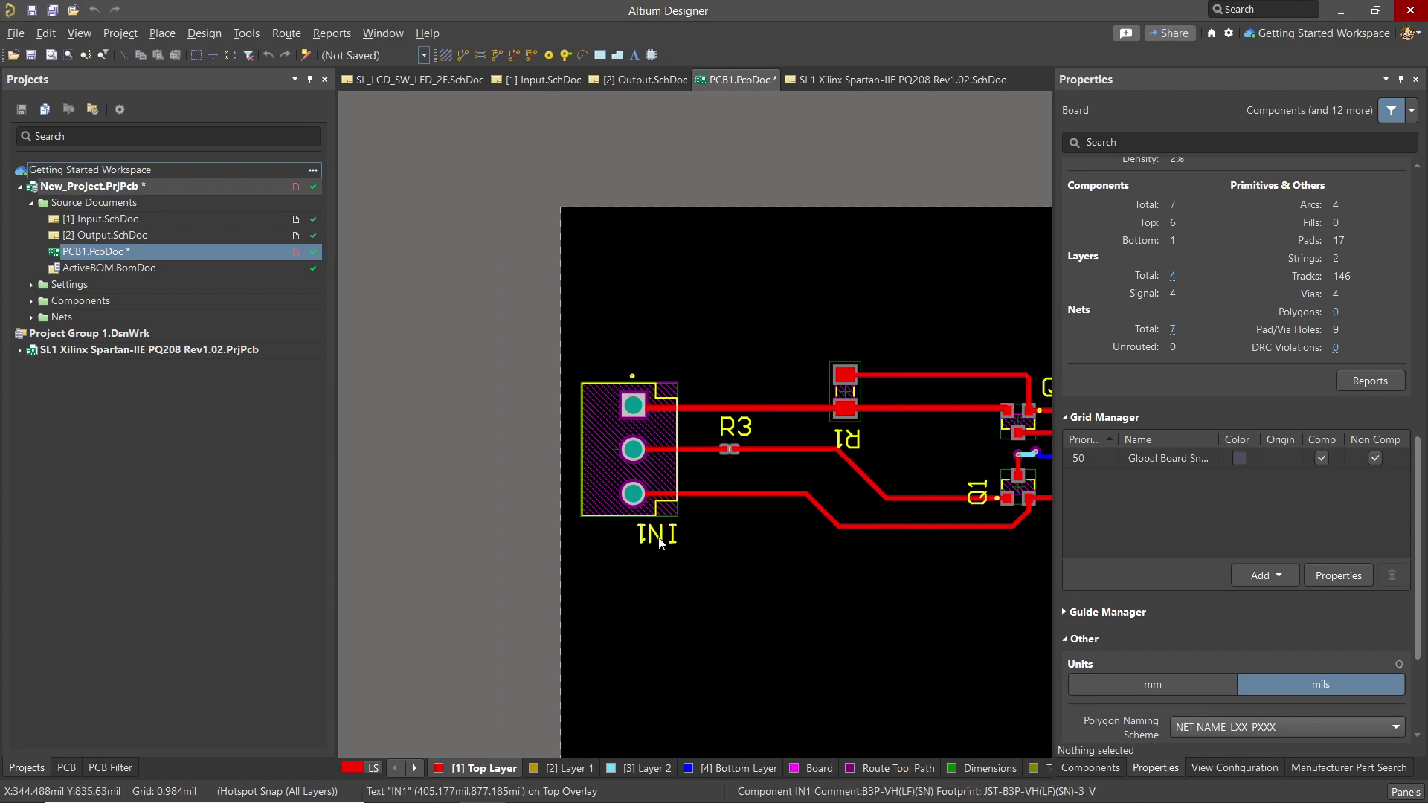
{"action": "left_click_drag", "start_coordinate": [660, 533], "coordinate": [720, 336]}
{"action": "key", "text": "space"}
{"action": "key", "text": "space"}
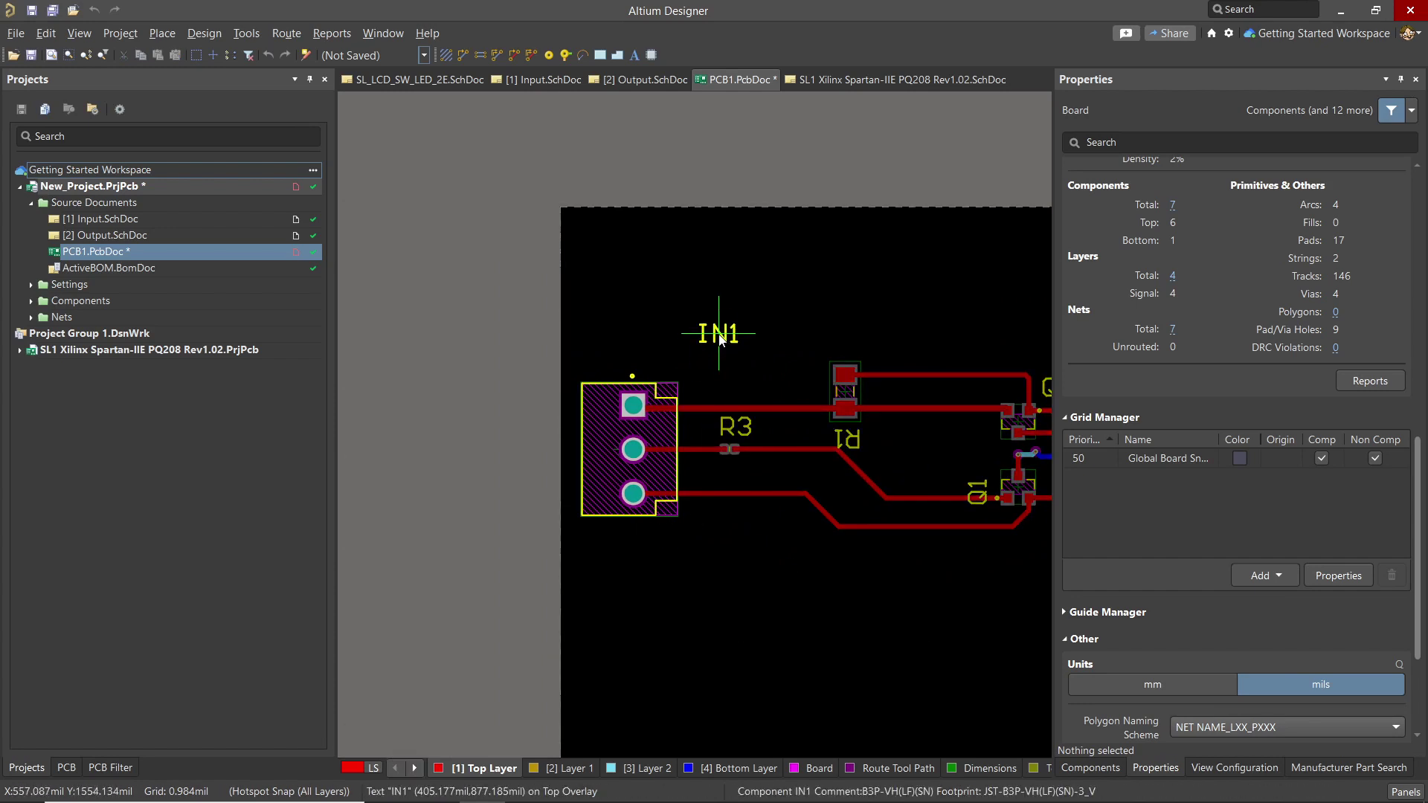
{"action": "left_click", "coordinate": [718, 360]}
{"action": "right_click_drag", "start_coordinate": [878, 669], "coordinate": [223, 611]}
{"action": "left_click_drag", "start_coordinate": [836, 442], "coordinate": [751, 339]}
Inspect the routed board in a top-down 3D view, panning and zooming toward the Out connector
{"action": "key", "text": "3"}
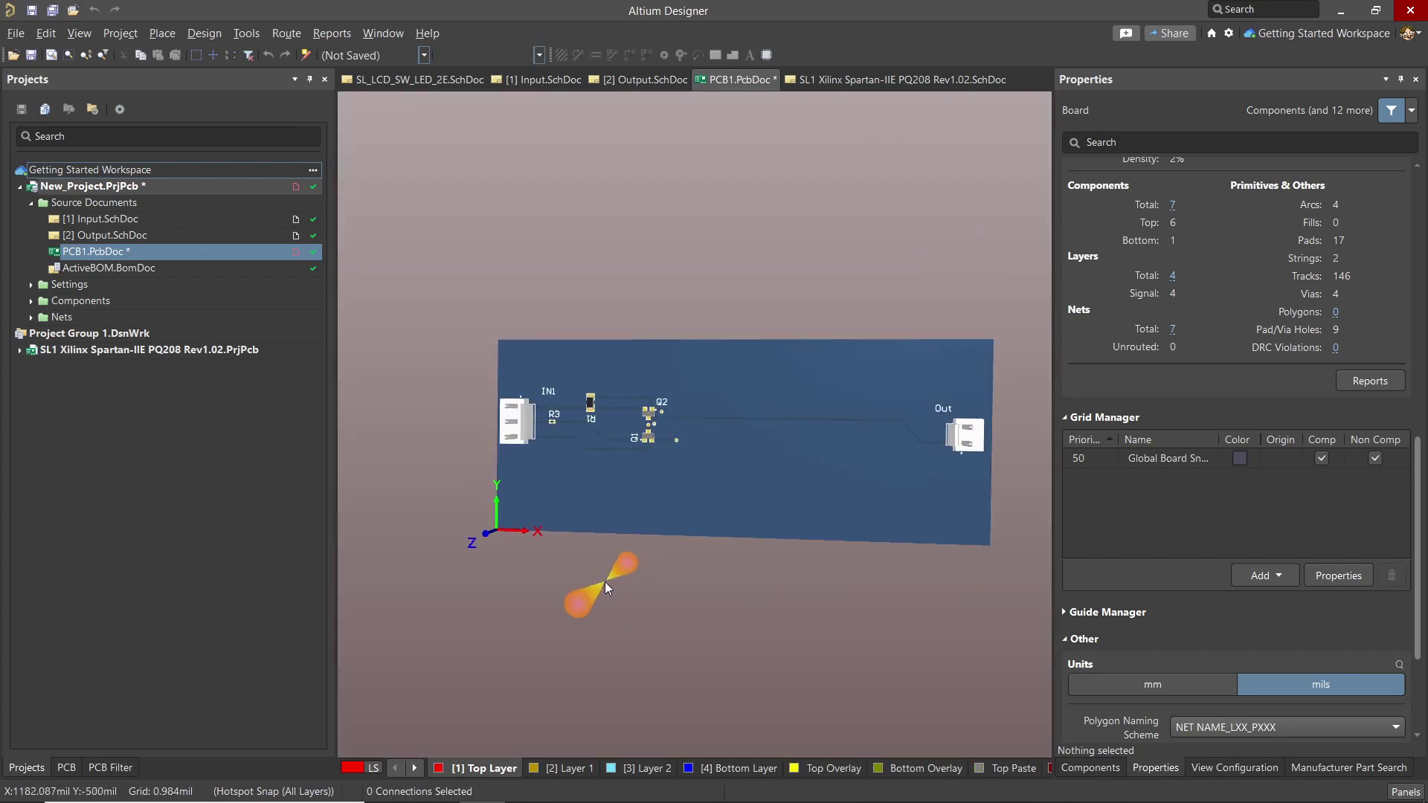
{"action": "key", "text": "0"}
{"action": "scroll", "coordinate": [666, 457], "scroll_direction": "up", "scroll_amount": 8, "text": "ctrl"}
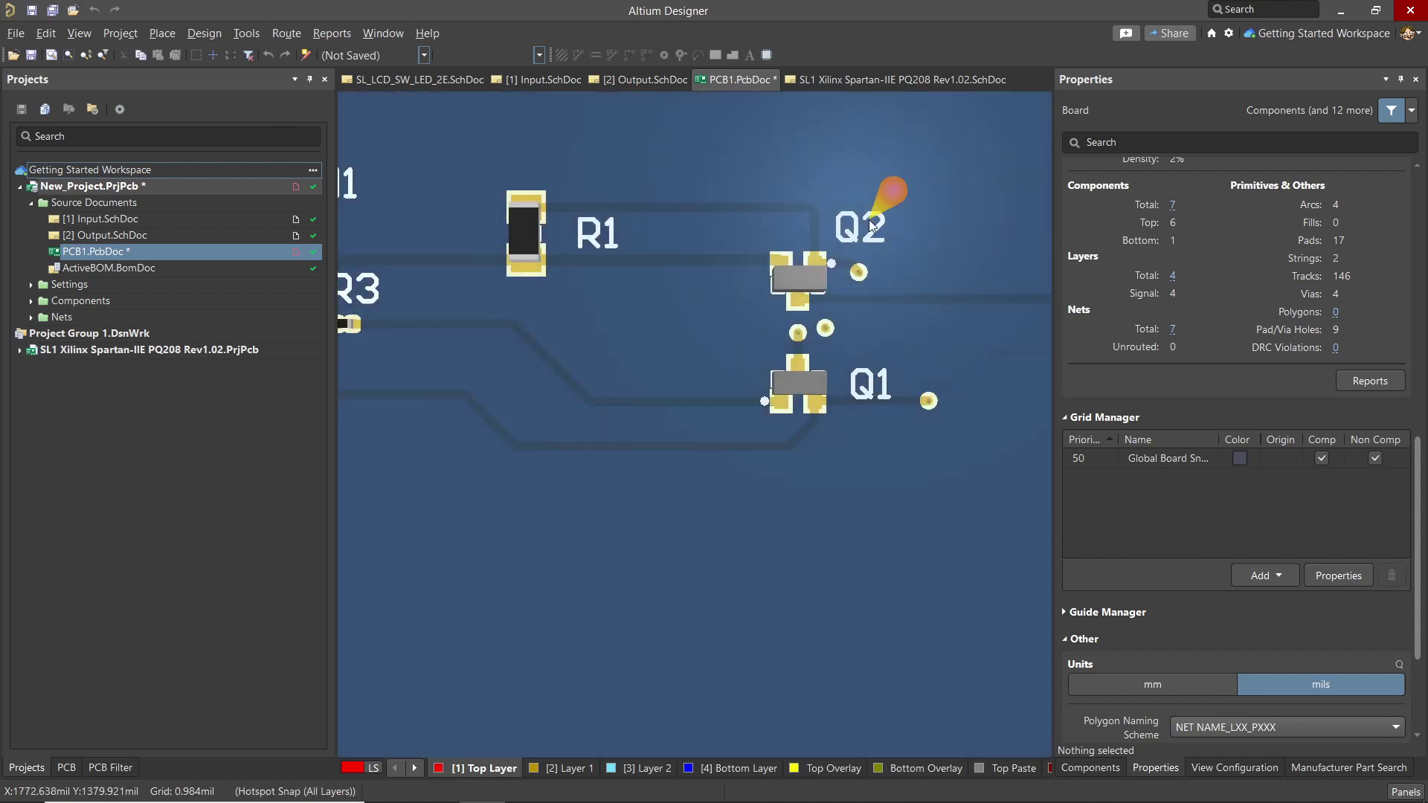
{"action": "right_click_drag", "start_coordinate": [886, 185], "coordinate": [716, 521]}
{"action": "scroll", "coordinate": [716, 521], "scroll_direction": "down", "scroll_amount": 3, "text": "ctrl"}
{"action": "scroll", "coordinate": [599, 525], "scroll_direction": "down", "scroll_amount": 2, "text": "ctrl"}
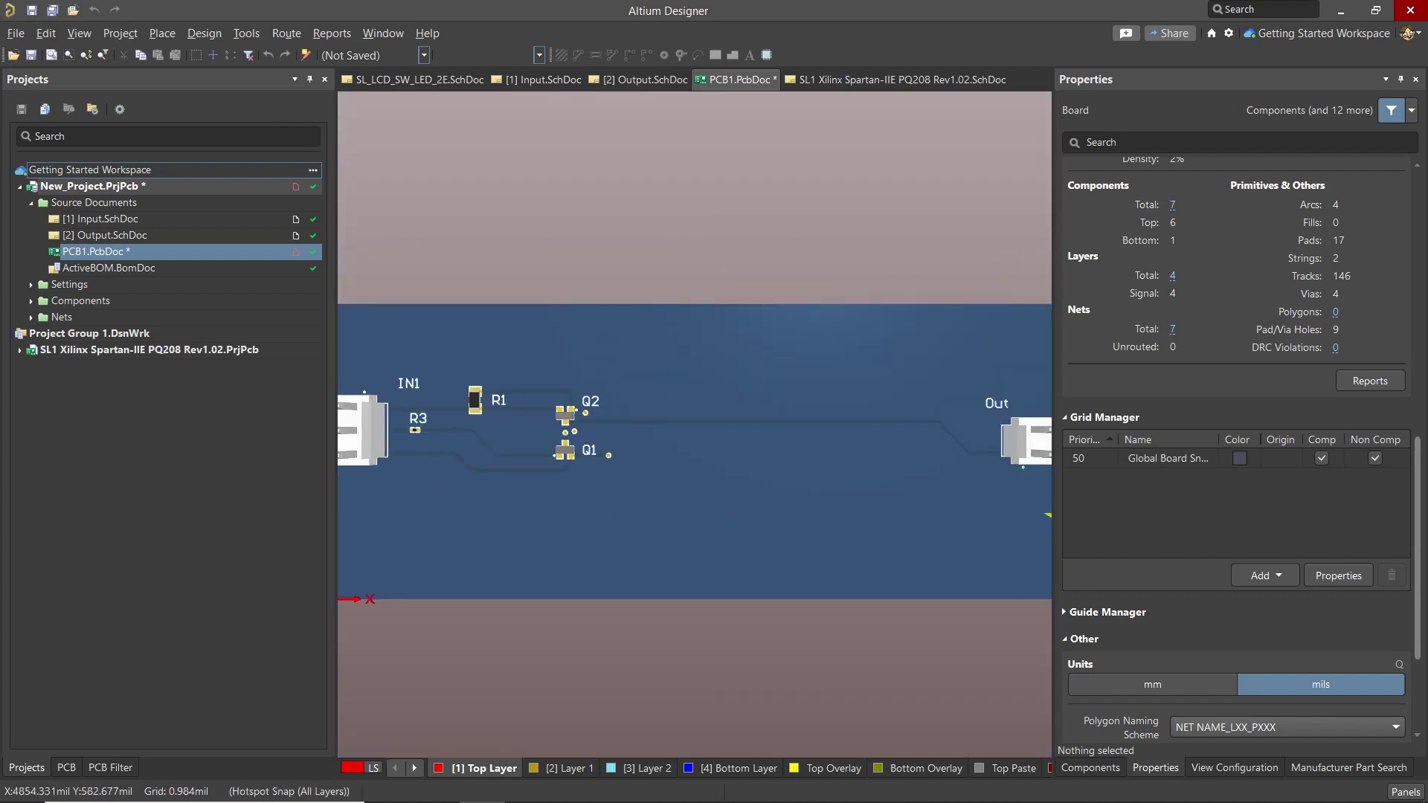
{"action": "right_click", "coordinate": [570, 537]}
{"action": "scroll", "coordinate": [569, 537], "scroll_direction": "down", "scroll_amount": 3, "text": "ctrl"}
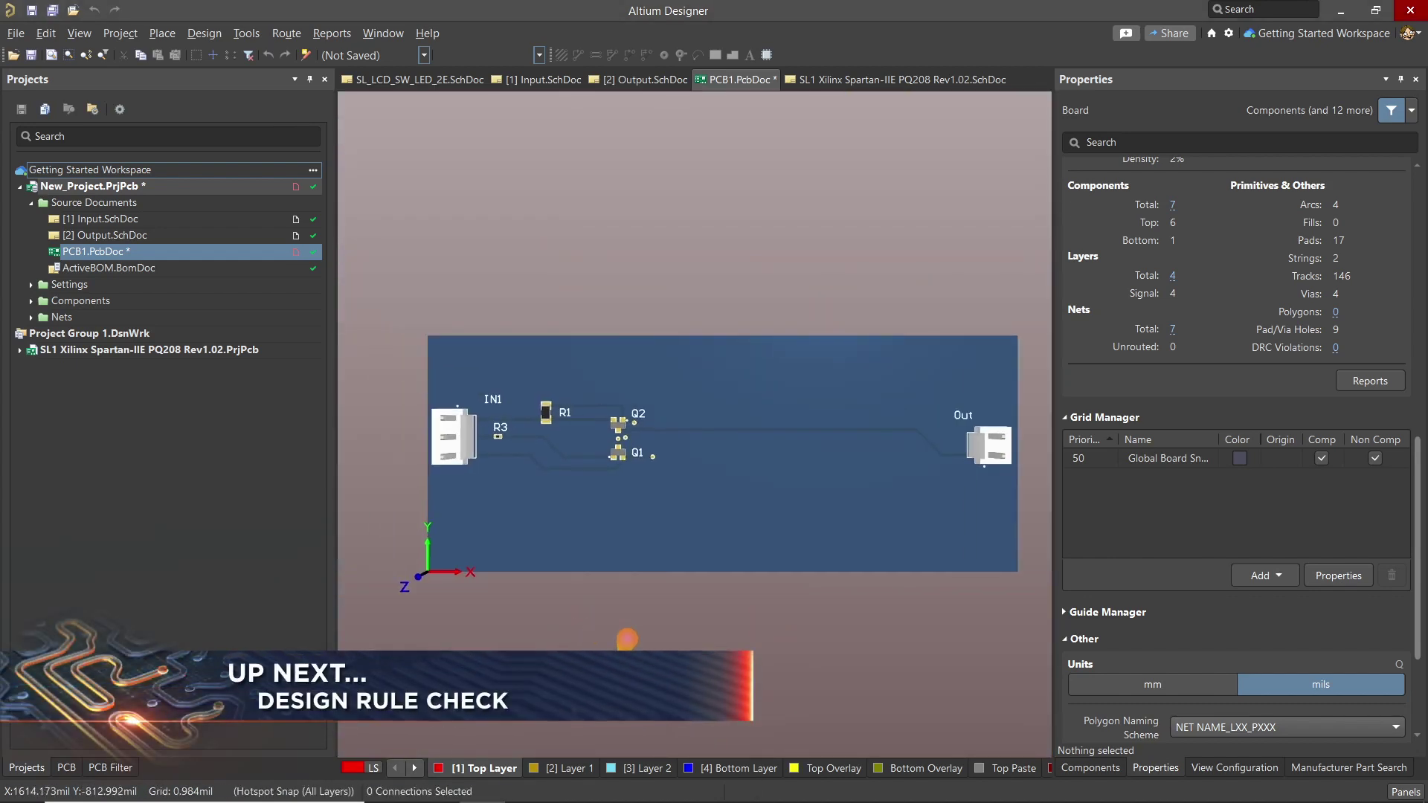
Switch back to the 2D layout and fit the whole board in the window
{"action": "key", "text": "2"}
{"action": "scroll", "coordinate": [908, 410], "scroll_direction": "up", "scroll_amount": 4, "text": "ctrl"}
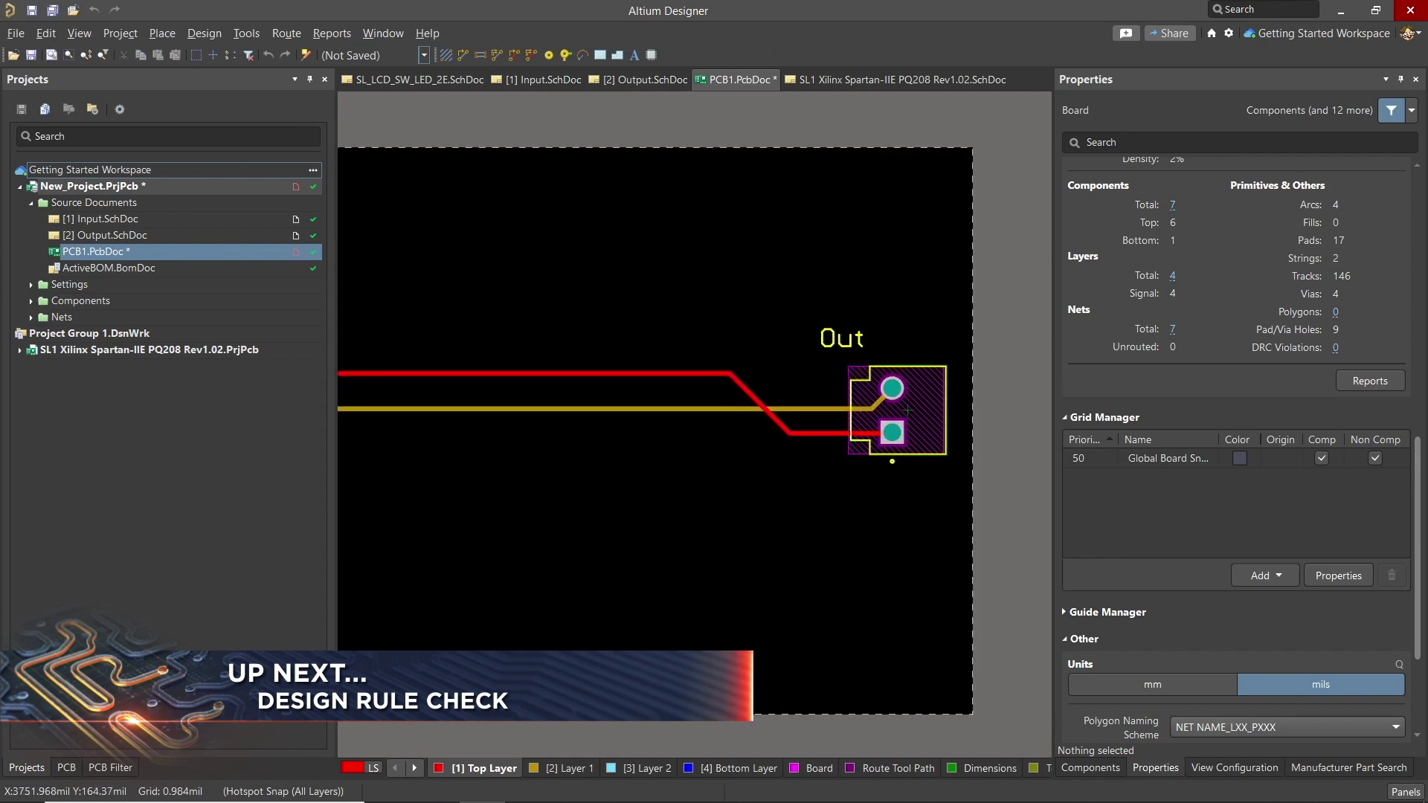
{"action": "key", "text": "ctrl+Page_Down"}
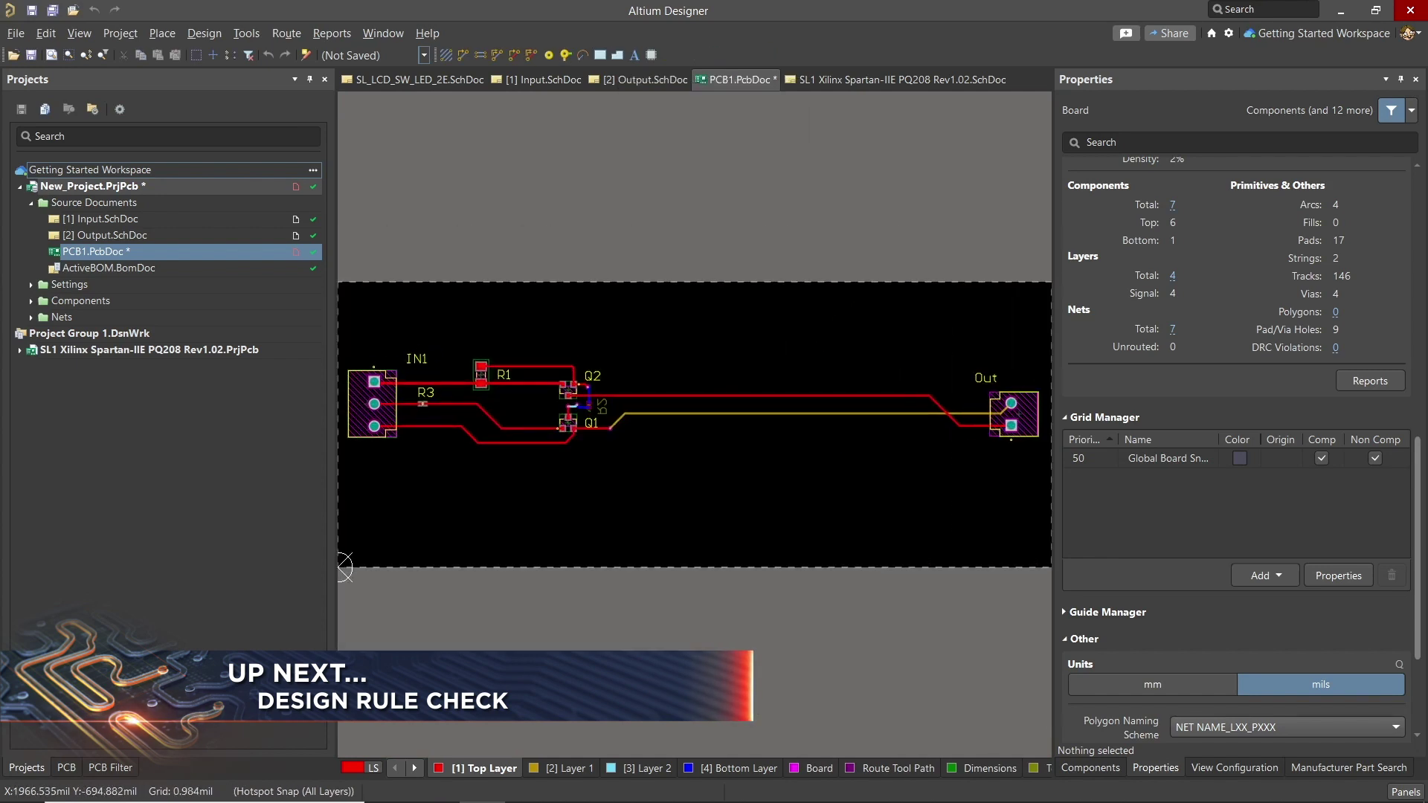